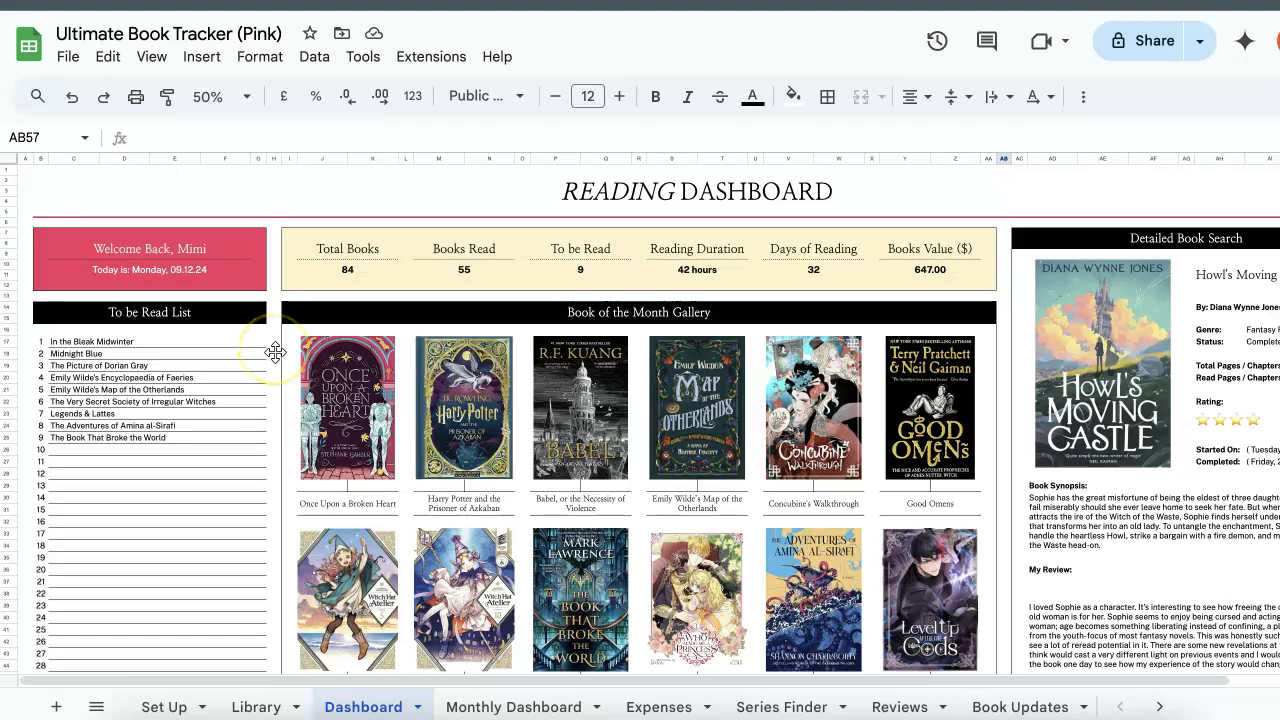
Step: Look over the Dashboard tab, then switch to the Set Up & Instructions sheet
{"action": "scroll", "coordinate": [275, 351], "scroll_direction": "down", "scroll_amount": 1}
{"action": "scroll", "coordinate": [275, 351], "scroll_direction": "down", "scroll_amount": 15}
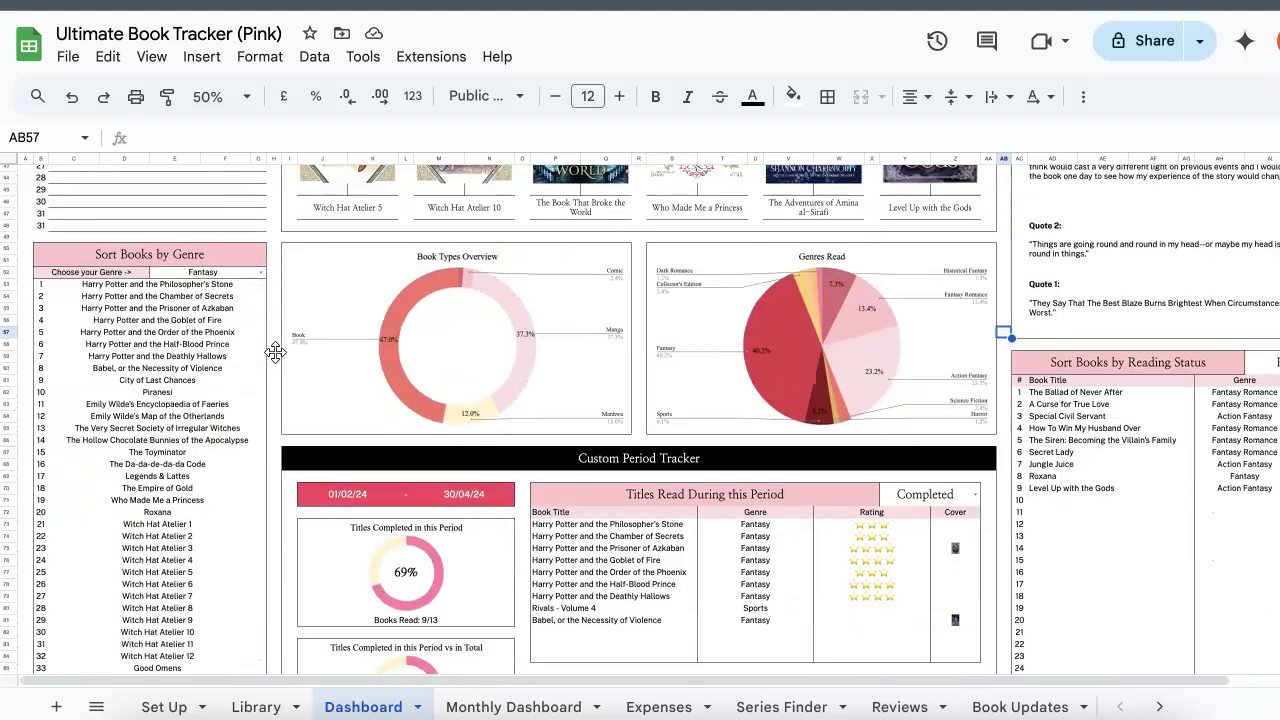
{"action": "scroll", "coordinate": [275, 351], "scroll_direction": "up", "scroll_amount": 1}
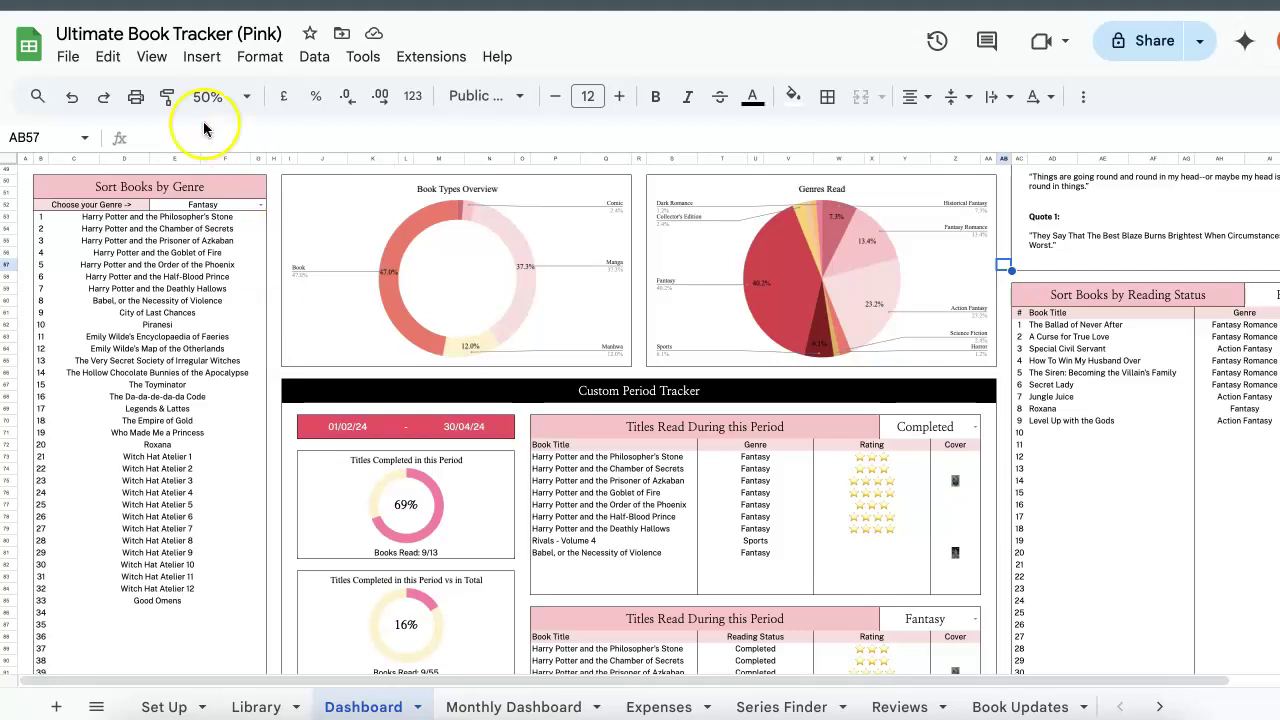
{"action": "left_click", "coordinate": [162, 706]}
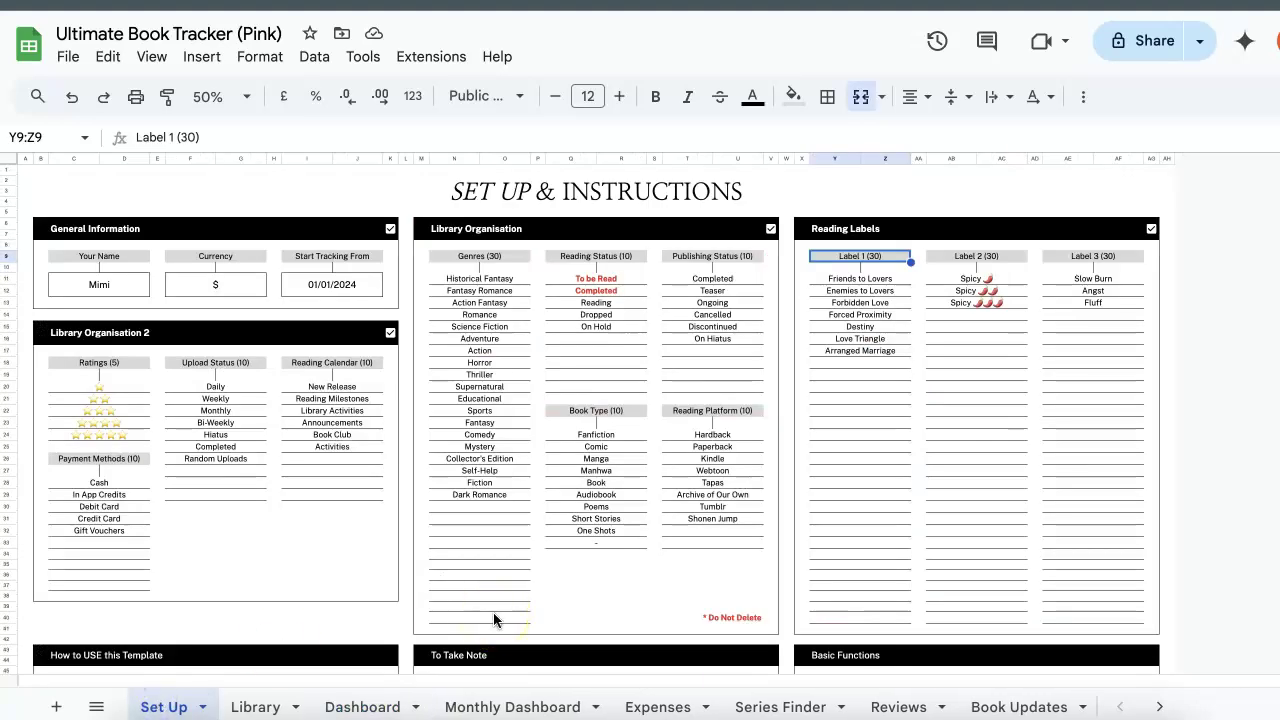
{"action": "scroll", "coordinate": [494, 620], "scroll_direction": "down", "scroll_amount": 5}
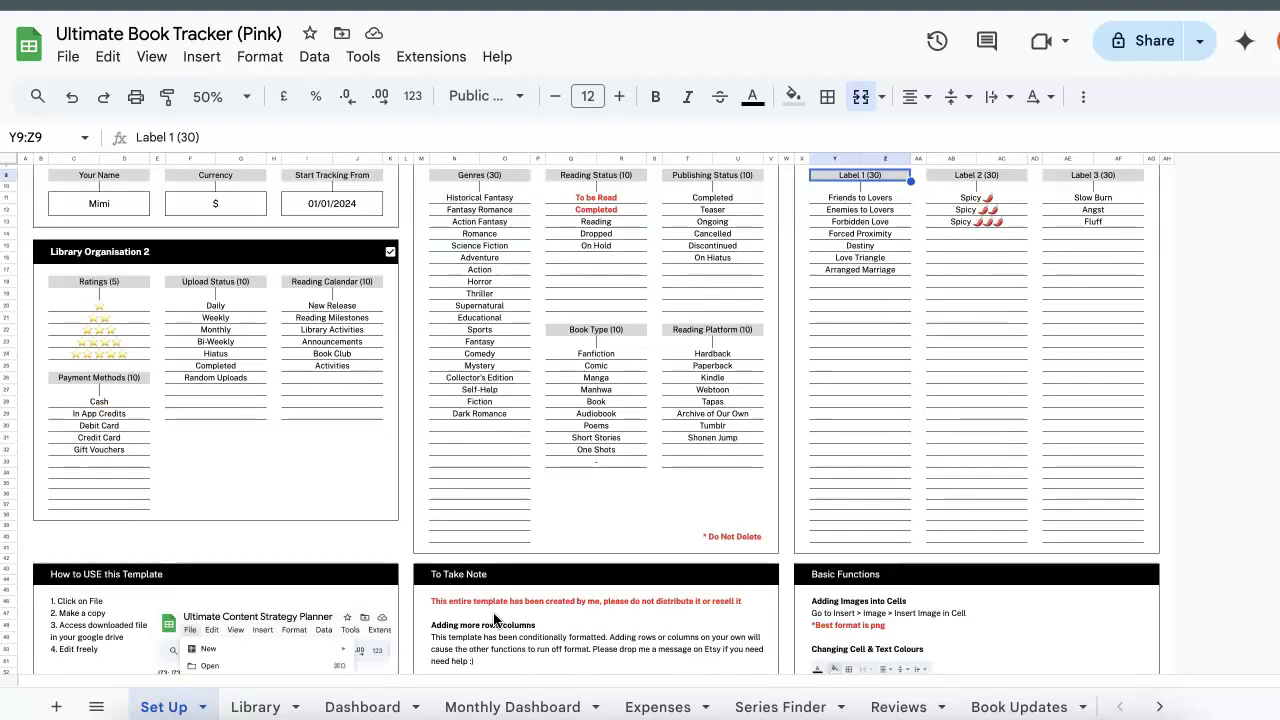
{"action": "scroll", "coordinate": [493, 618], "scroll_direction": "down", "scroll_amount": 3}
{"action": "scroll", "coordinate": [493, 618], "scroll_direction": "up", "scroll_amount": 4}
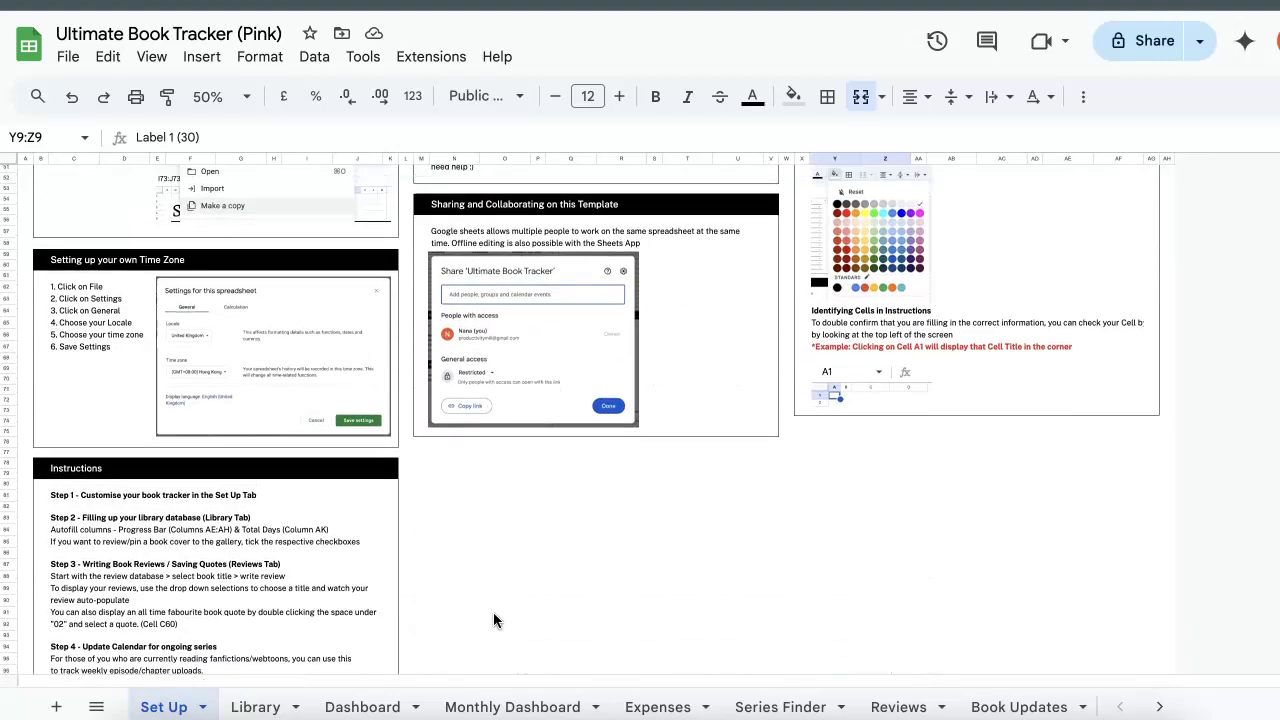
{"action": "scroll", "coordinate": [493, 620], "scroll_direction": "down", "scroll_amount": 1}
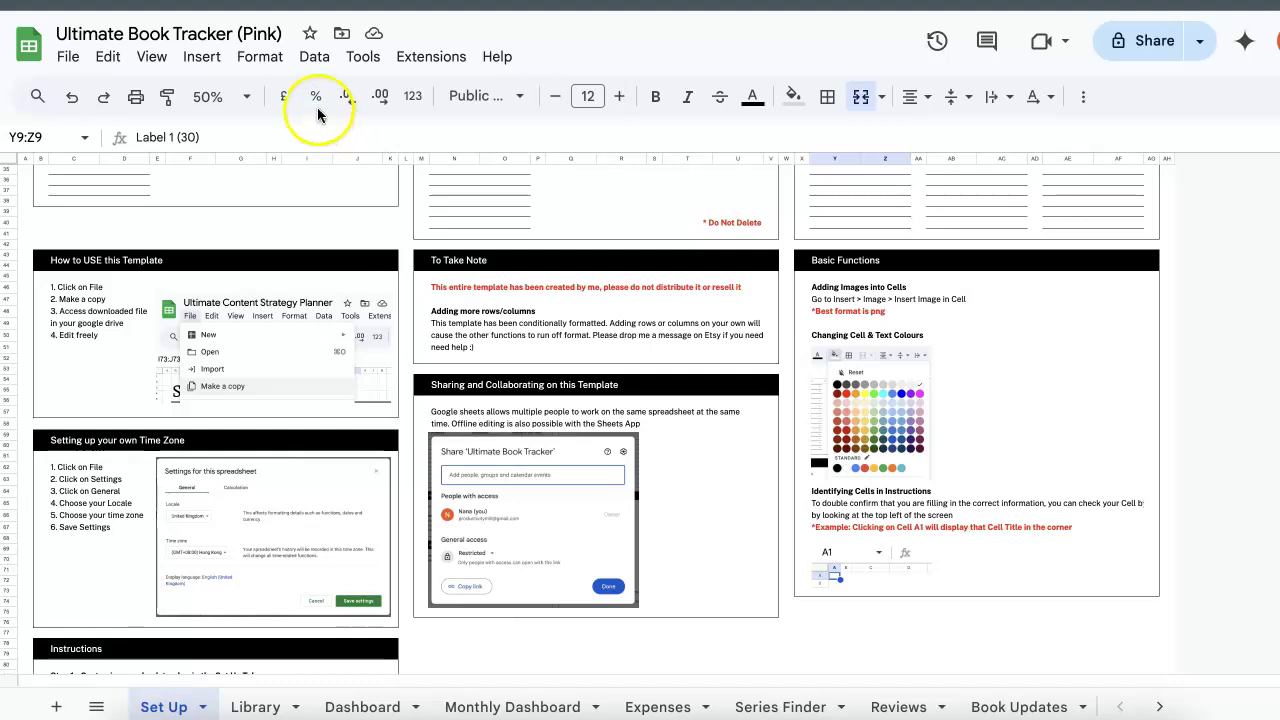
{"action": "scroll", "coordinate": [180, 222], "scroll_direction": "up", "scroll_amount": 5}
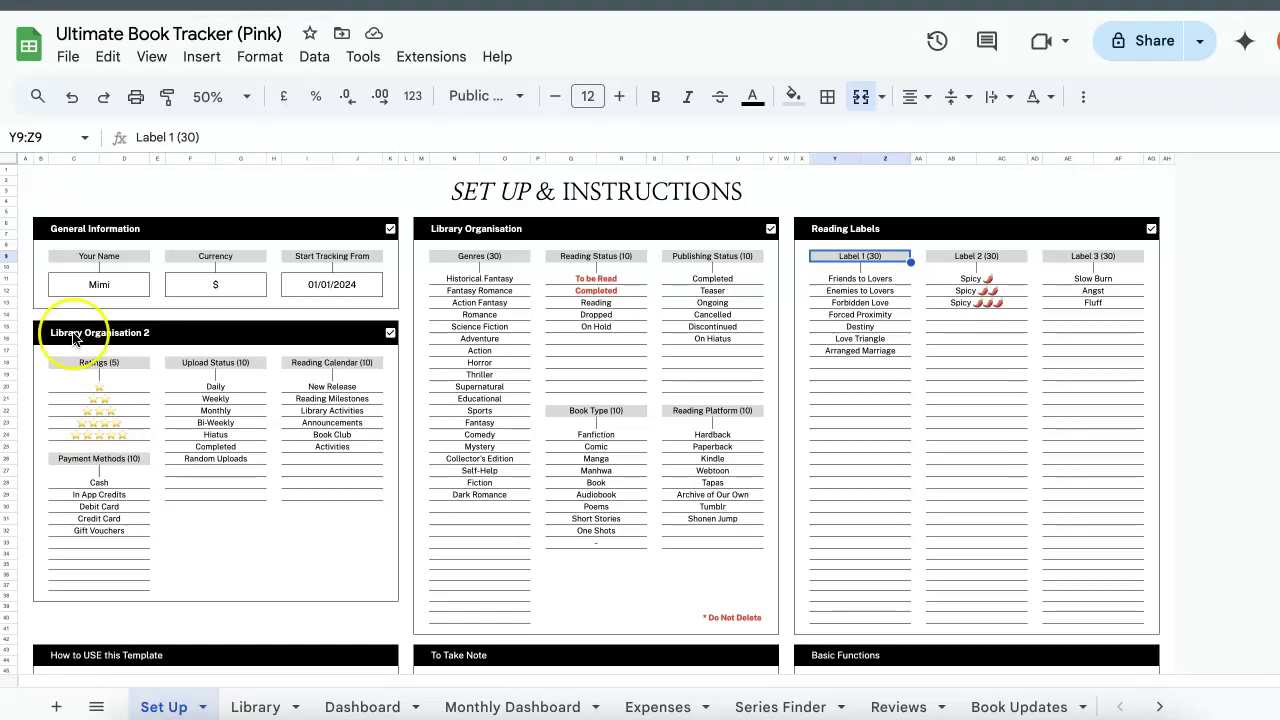
{"action": "left_click", "coordinate": [211, 362]}
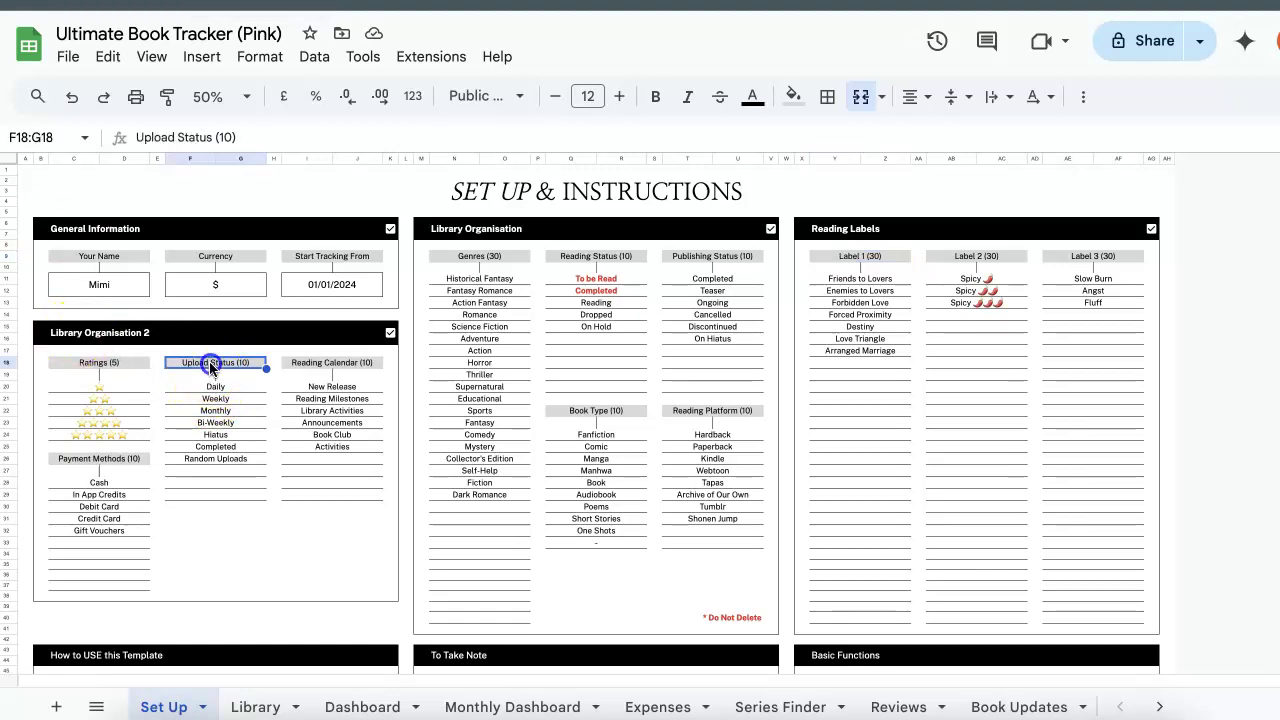
{"action": "left_click", "coordinate": [630, 416]}
{"action": "left_click", "coordinate": [700, 411]}
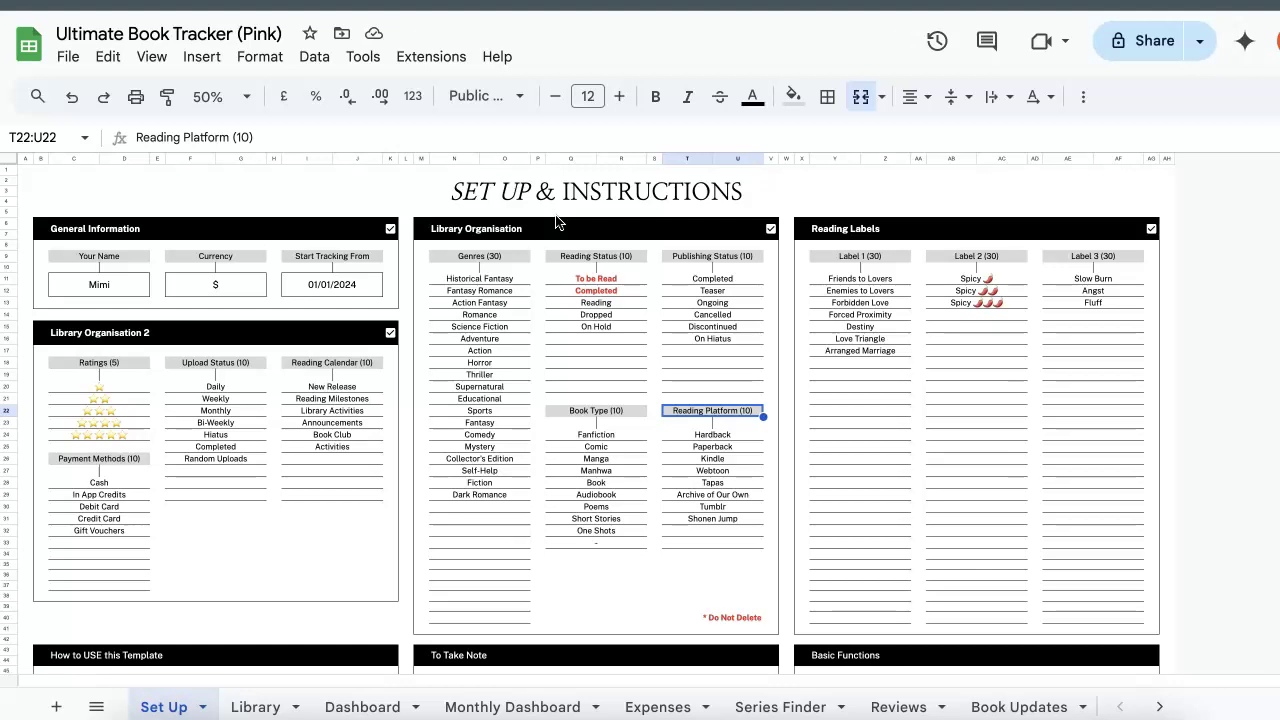
{"action": "left_click", "coordinate": [876, 257]}
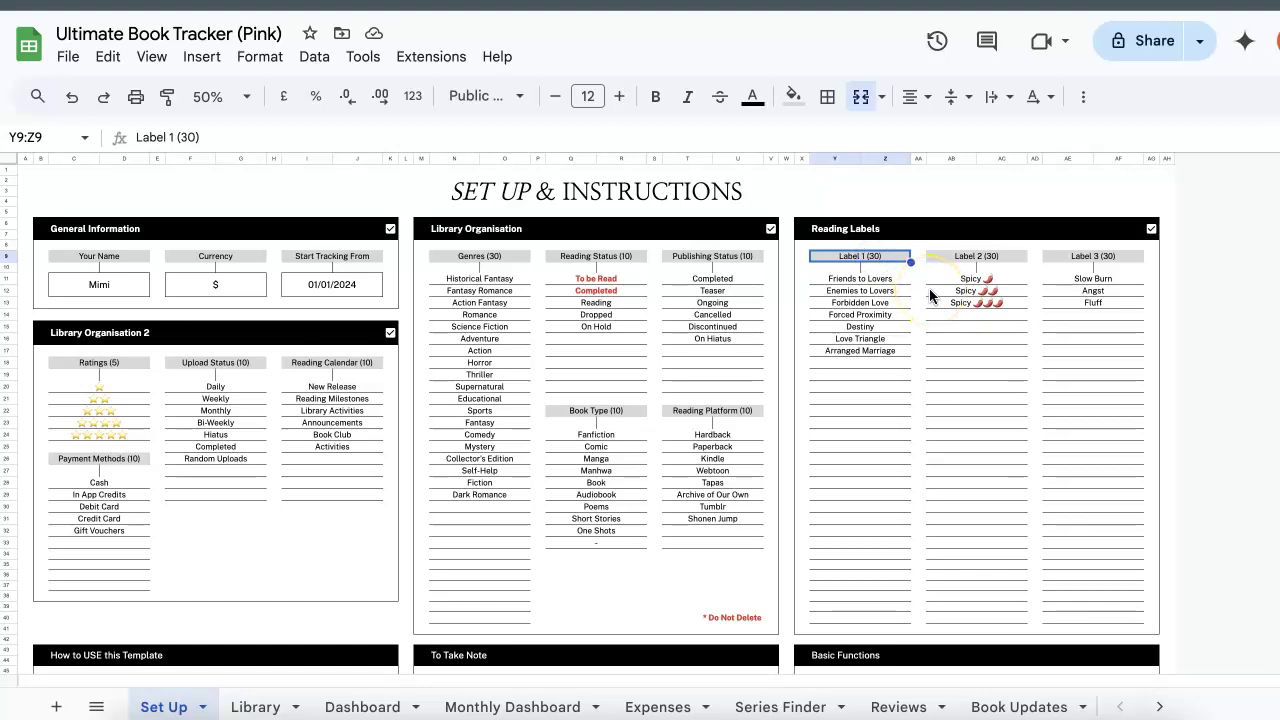
Step: Retitle the Label 1 heading 'Romance Trope' and the Label 2 heading 'Spice Level'
{"action": "type", "text": "Romance"}
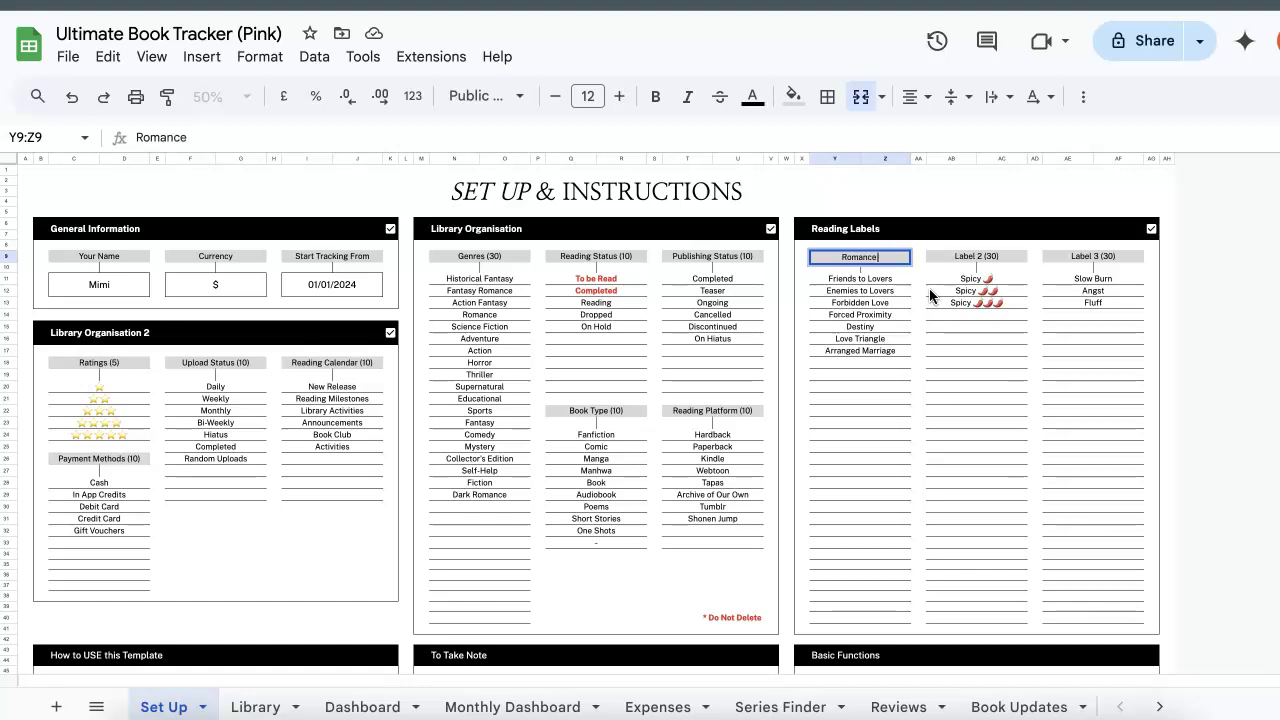
{"action": "type", "text": " Trope"}
{"action": "key", "text": "Return"}
{"action": "key", "text": "Up"}
{"action": "key", "text": "Right"}
{"action": "key", "text": "Right"}
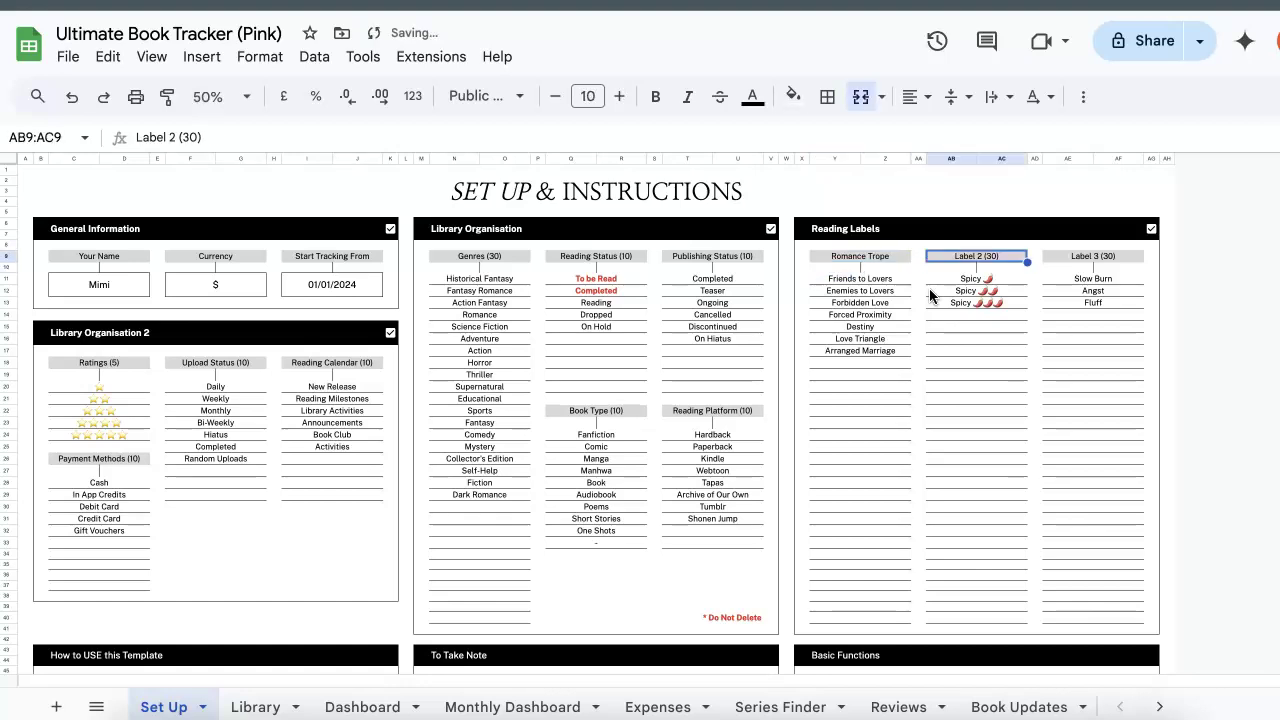
{"action": "type", "text": "Spice Lev"}
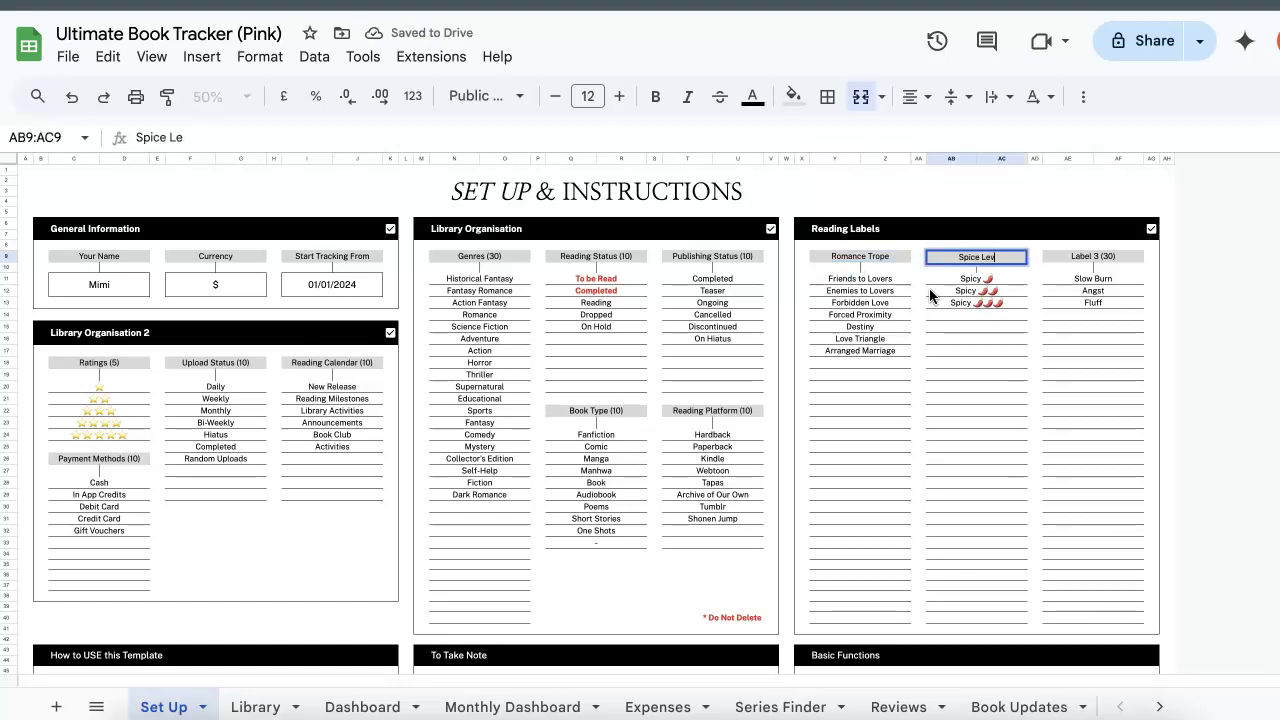
{"action": "type", "text": "el"}
{"action": "key", "text": "Return"}
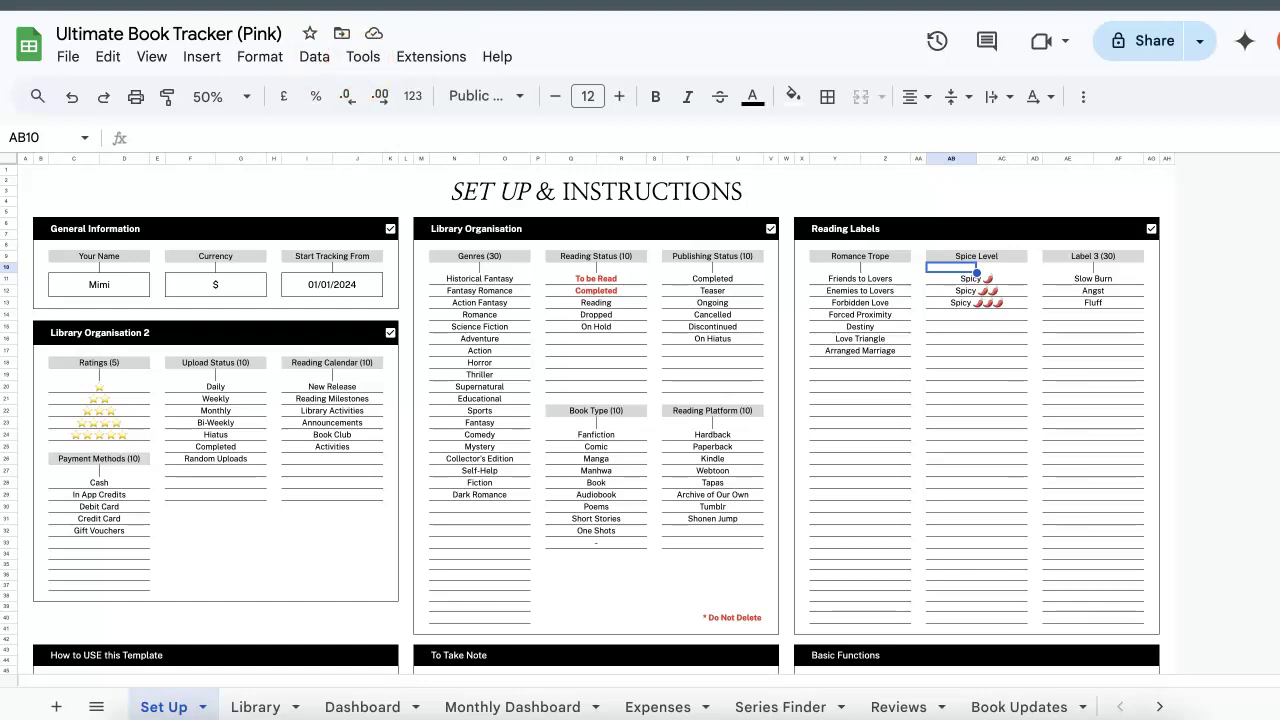
{"action": "left_click", "coordinate": [99, 362]}
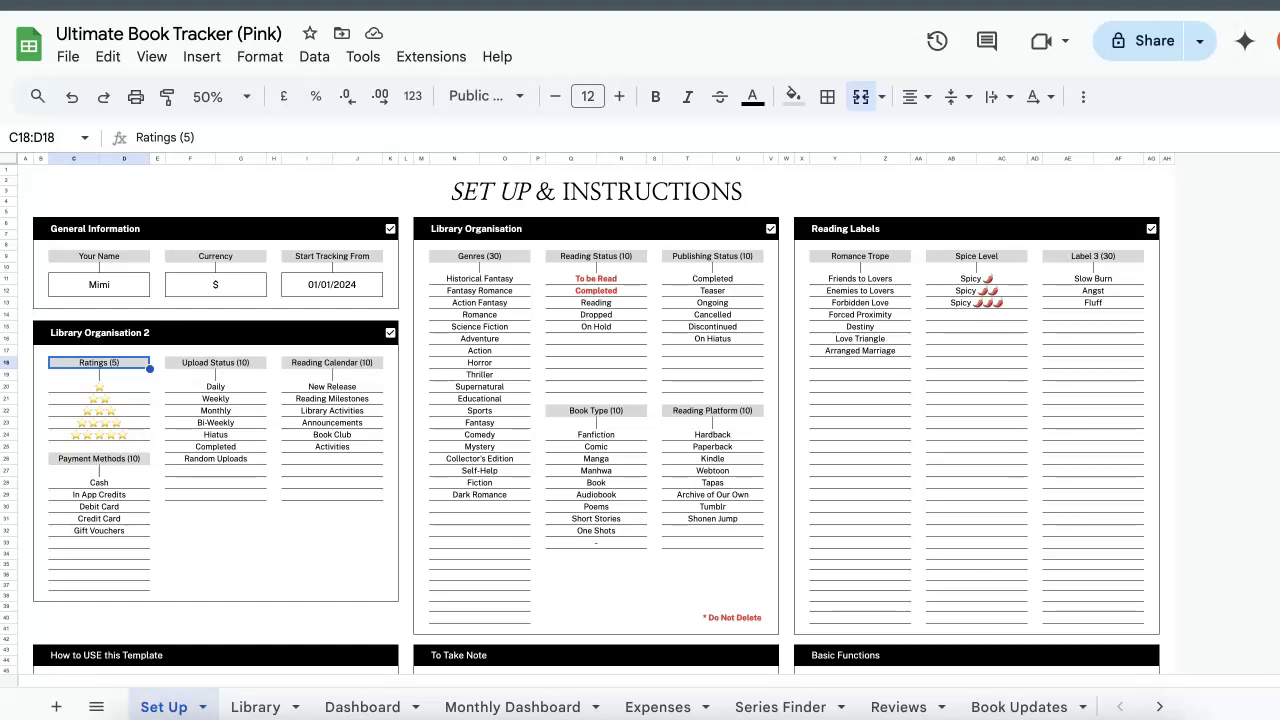
Step: On the Library sheet, clear Special Civil Servant's Genre and Reading Status, then review its series entries
{"action": "left_click", "coordinate": [262, 707]}
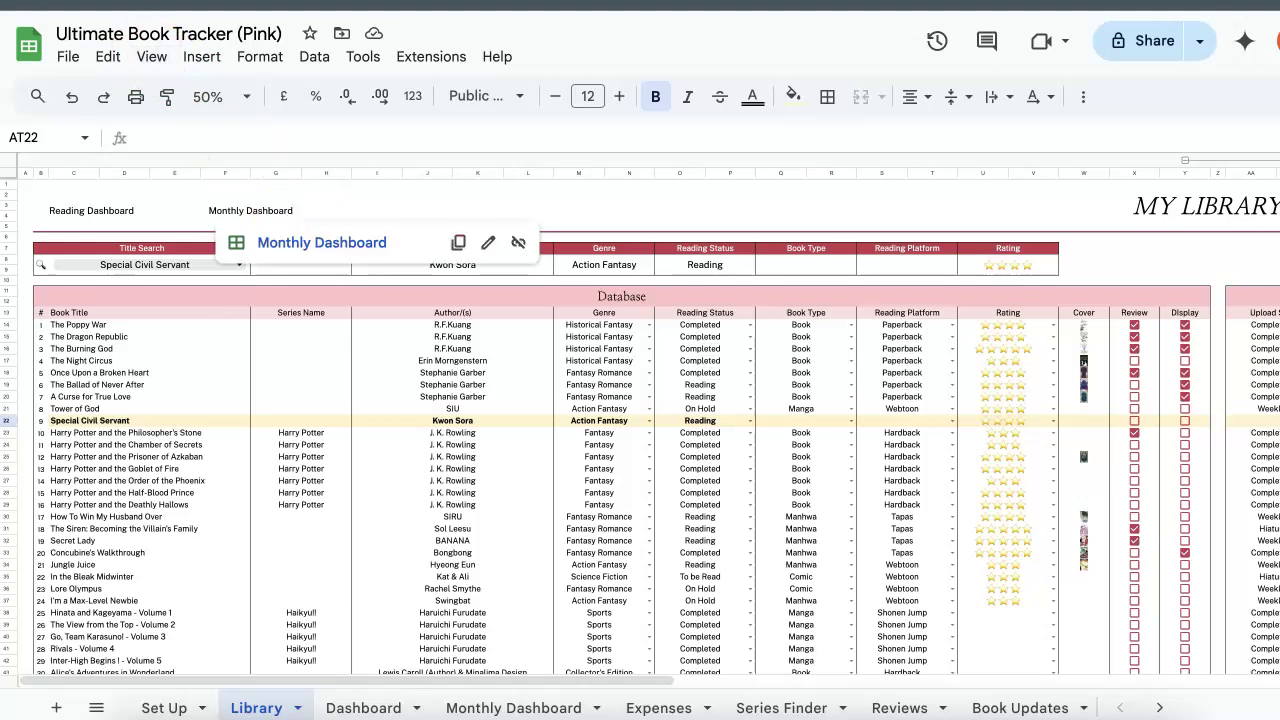
{"action": "key", "text": "ctrl+z"}
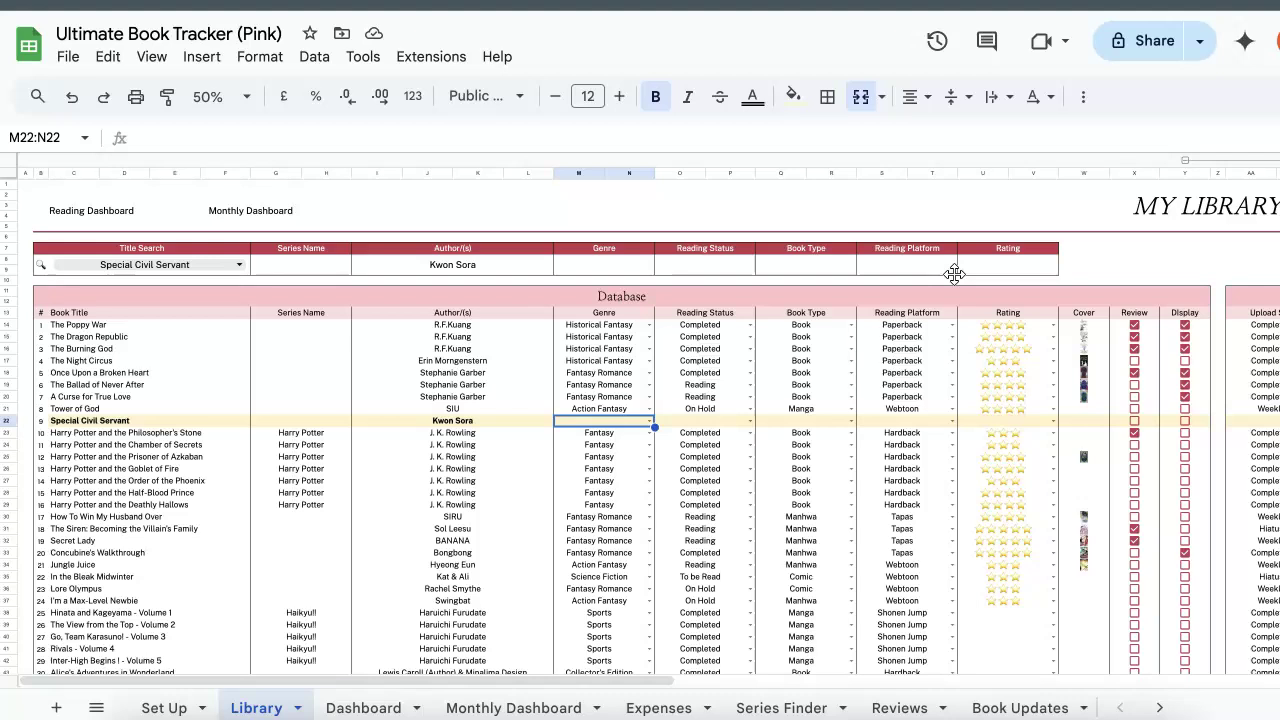
{"action": "left_click", "coordinate": [336, 216]}
{"action": "left_click", "coordinate": [303, 312]}
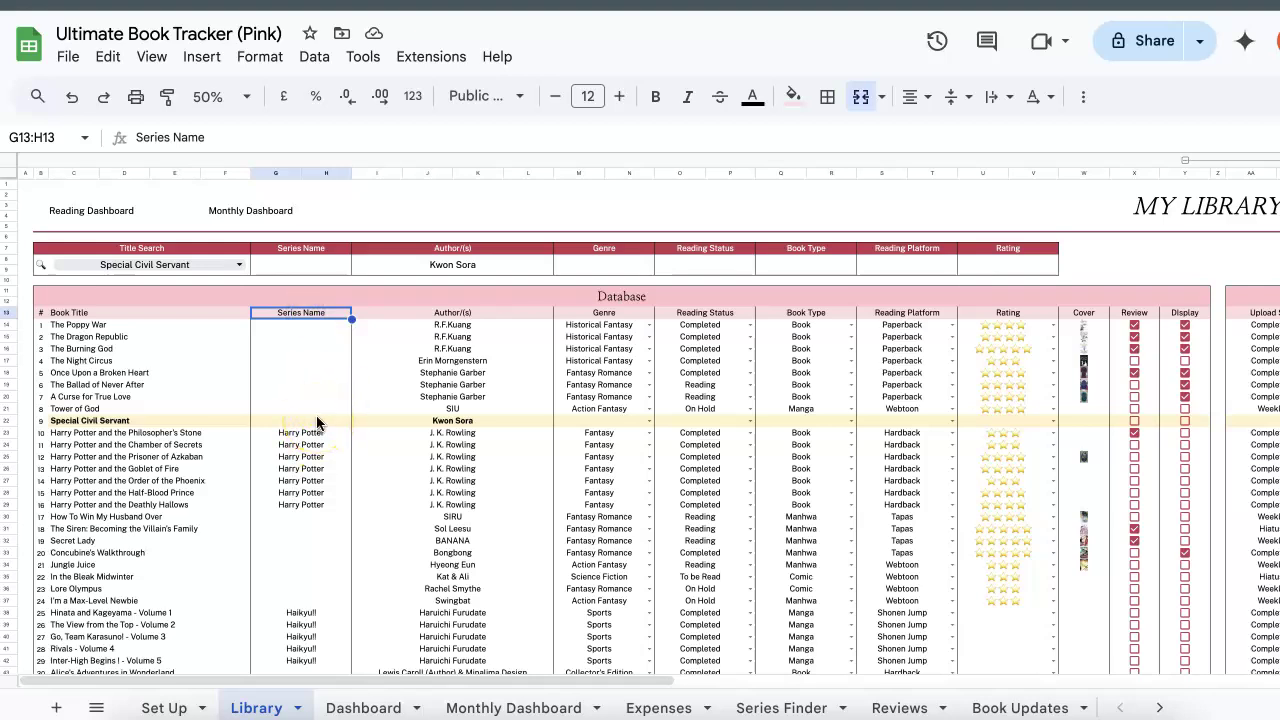
{"action": "left_click", "coordinate": [315, 434]}
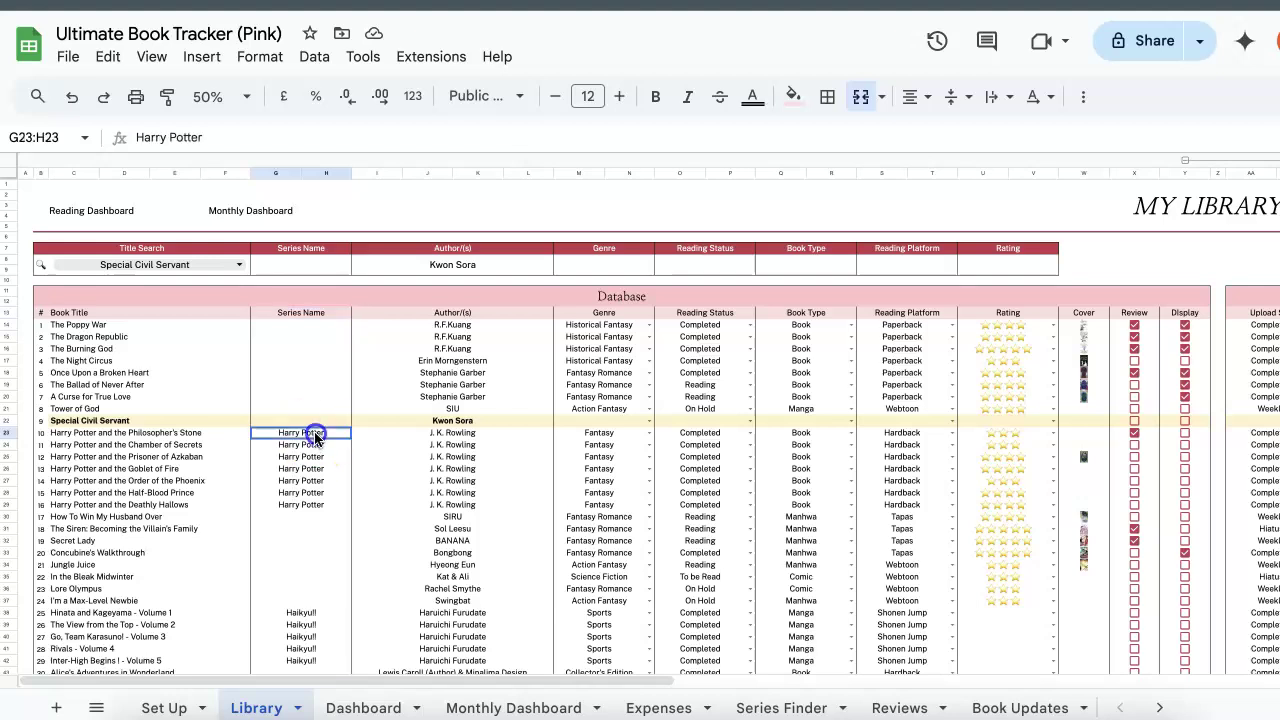
{"action": "left_click", "coordinate": [300, 636]}
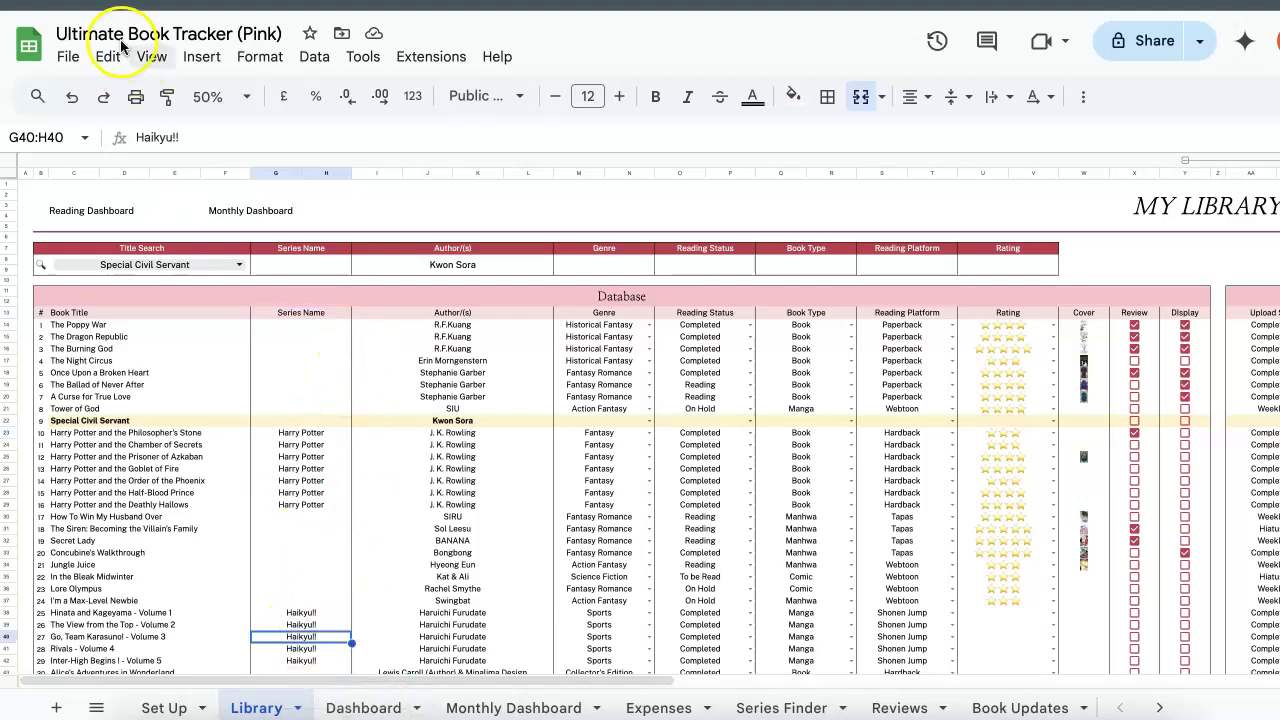
{"action": "left_click", "coordinate": [598, 422]}
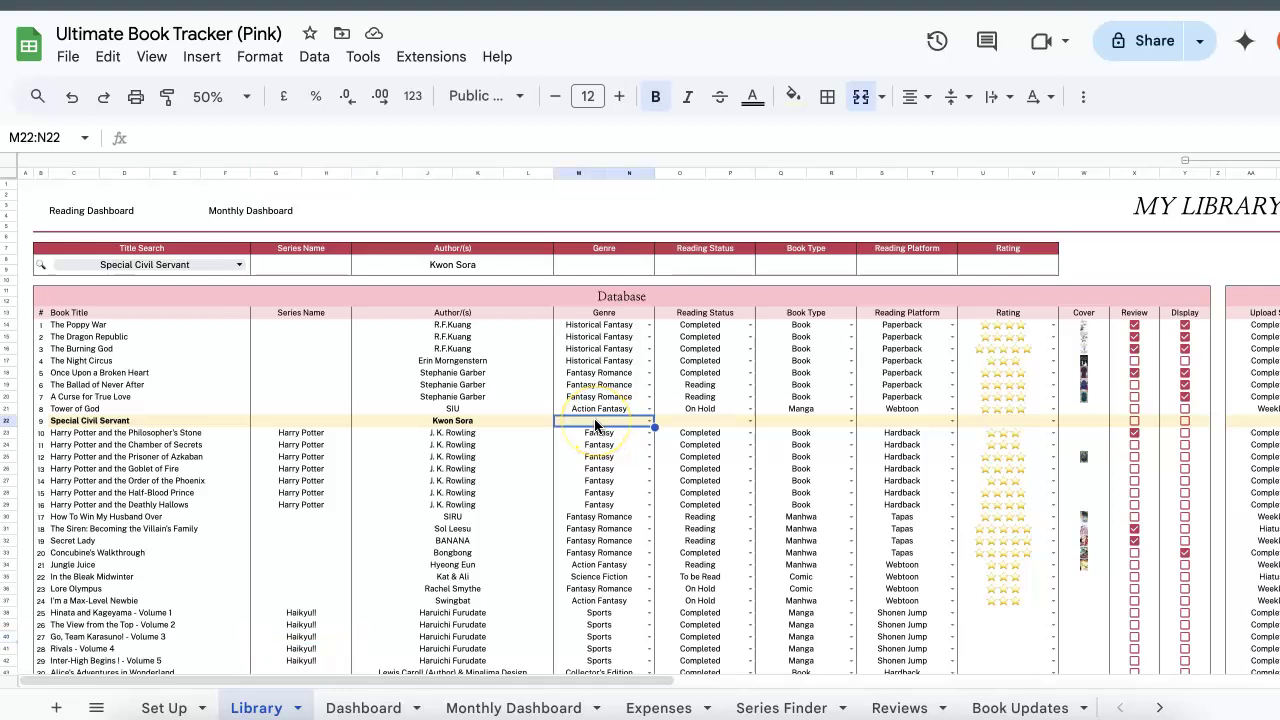
Step: Set Special Civil Servant's genre to Action Fantasy and its reading status to Reading
{"action": "type", "text": "act"}
{"action": "key", "text": "Return"}
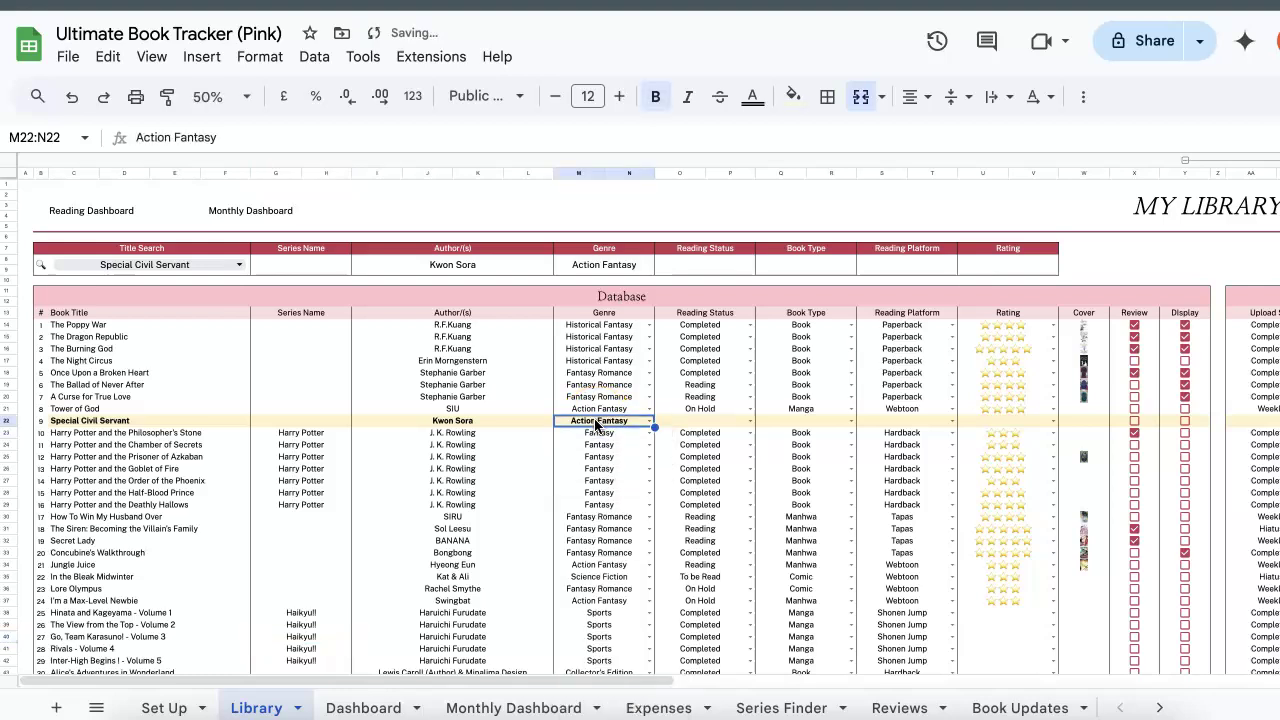
{"action": "key", "text": "Up"}
{"action": "key", "text": "Right"}
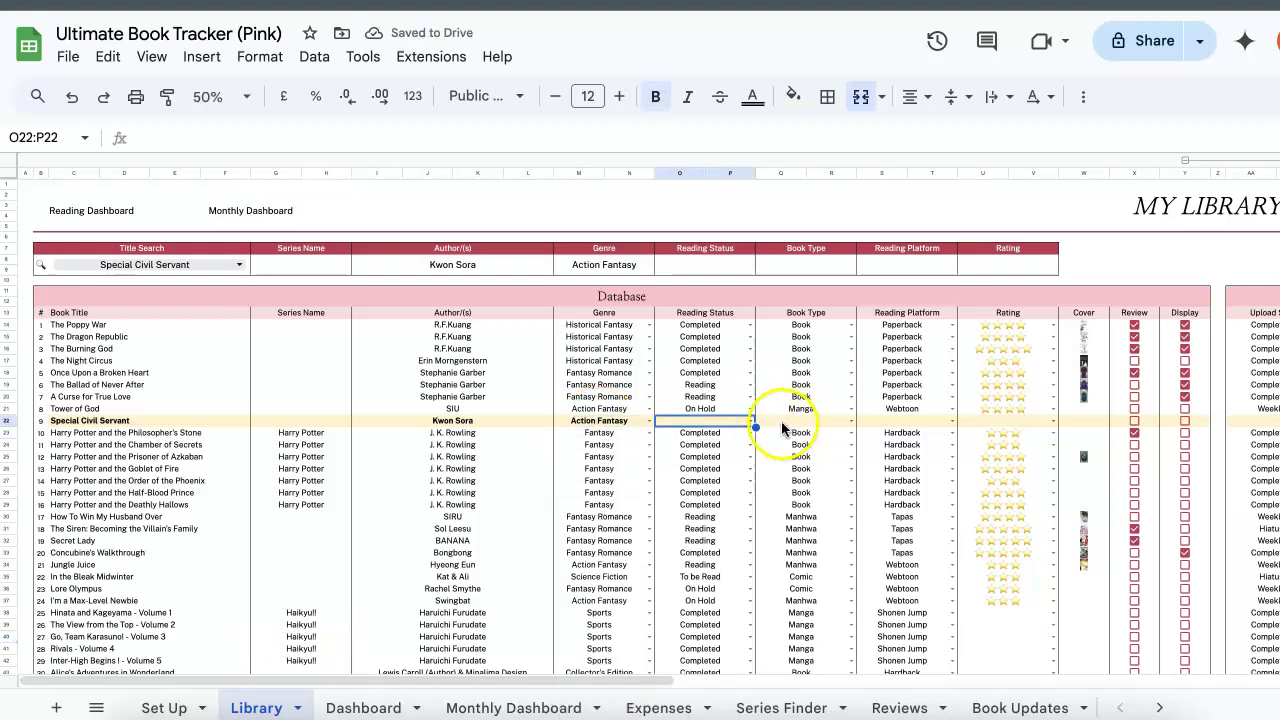
{"action": "left_click", "coordinate": [749, 421]}
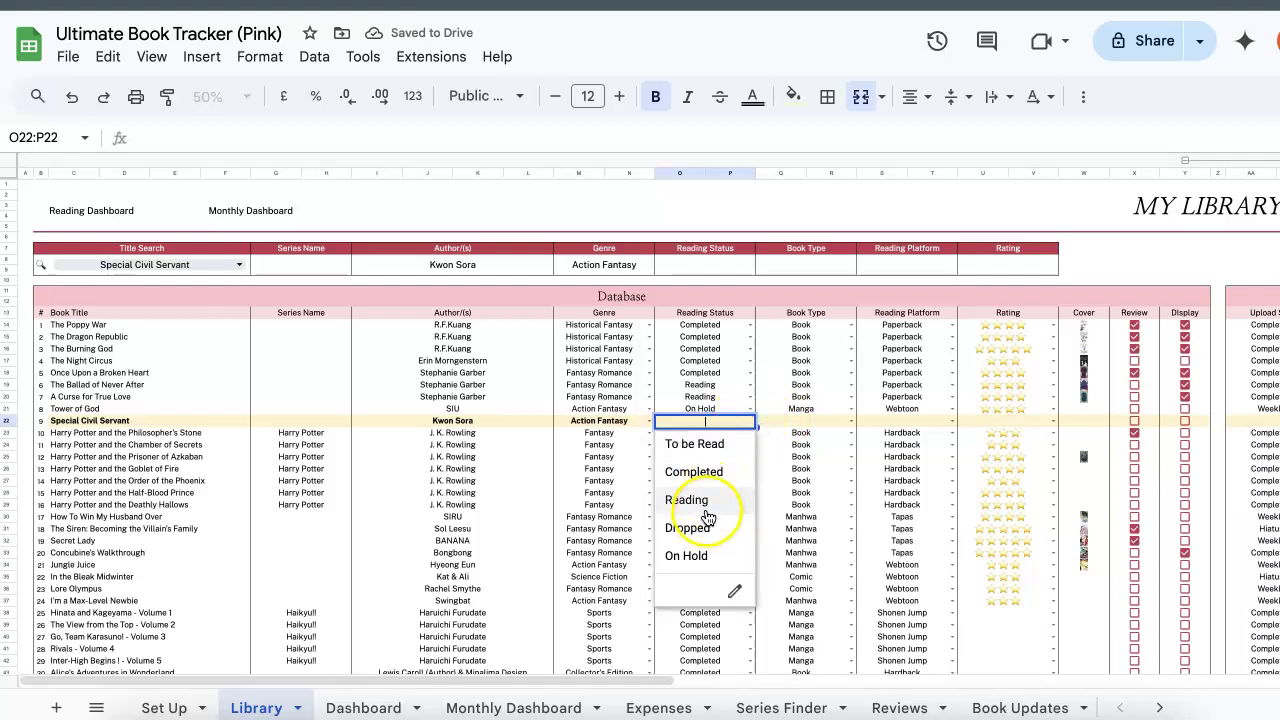
{"action": "left_click", "coordinate": [713, 500]}
Step: Set its type to Manhwa, platform to Webtoon, and rating to 4 stars
{"action": "left_click", "coordinate": [851, 421]}
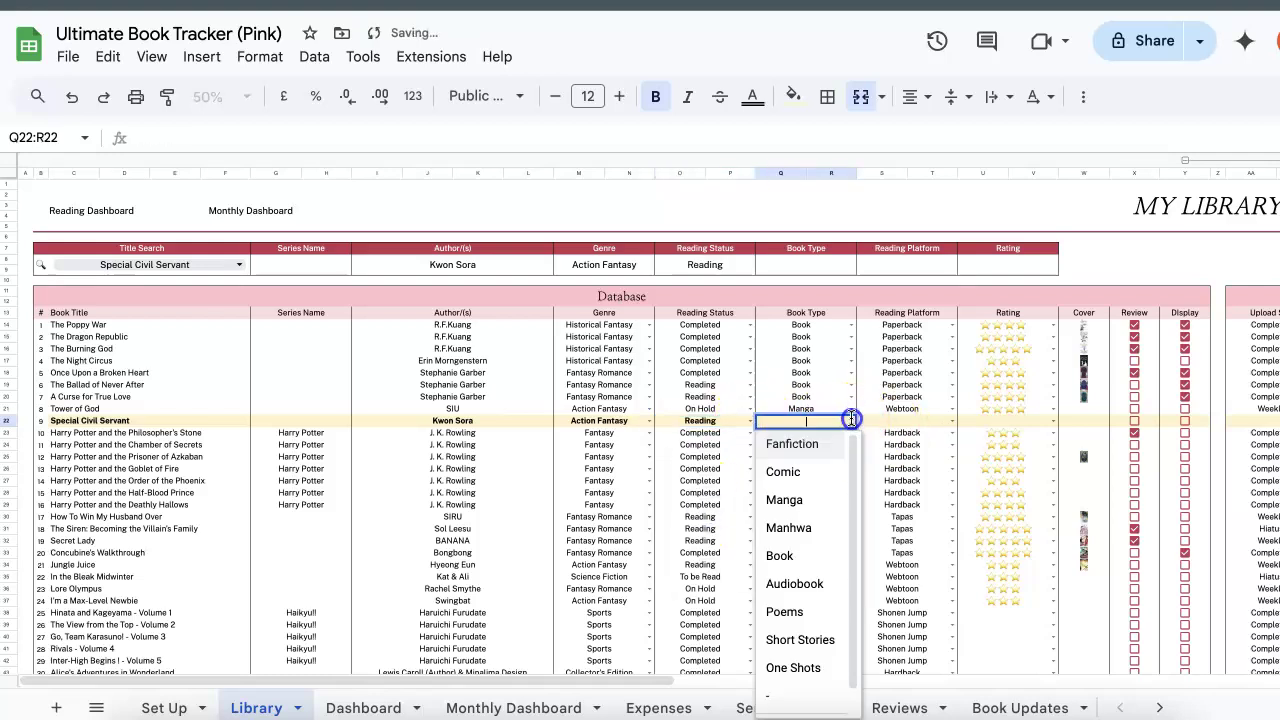
{"action": "left_click", "coordinate": [802, 530]}
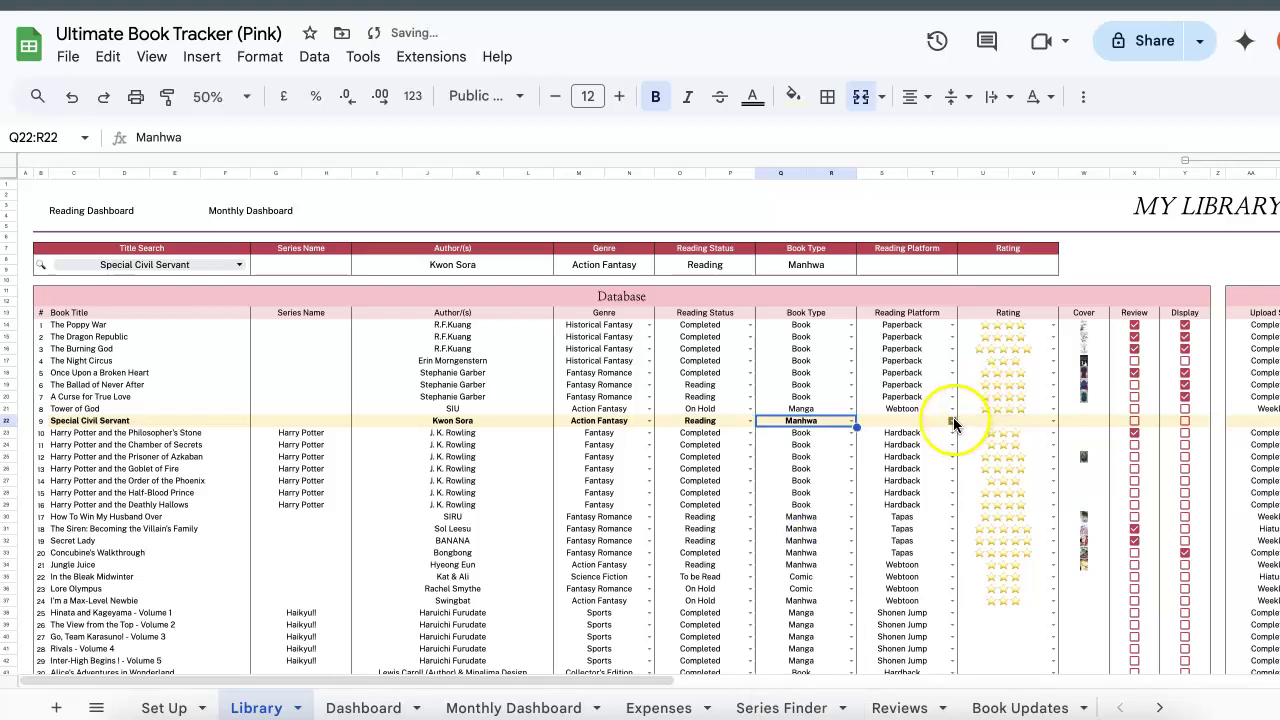
{"action": "left_click", "coordinate": [951, 421]}
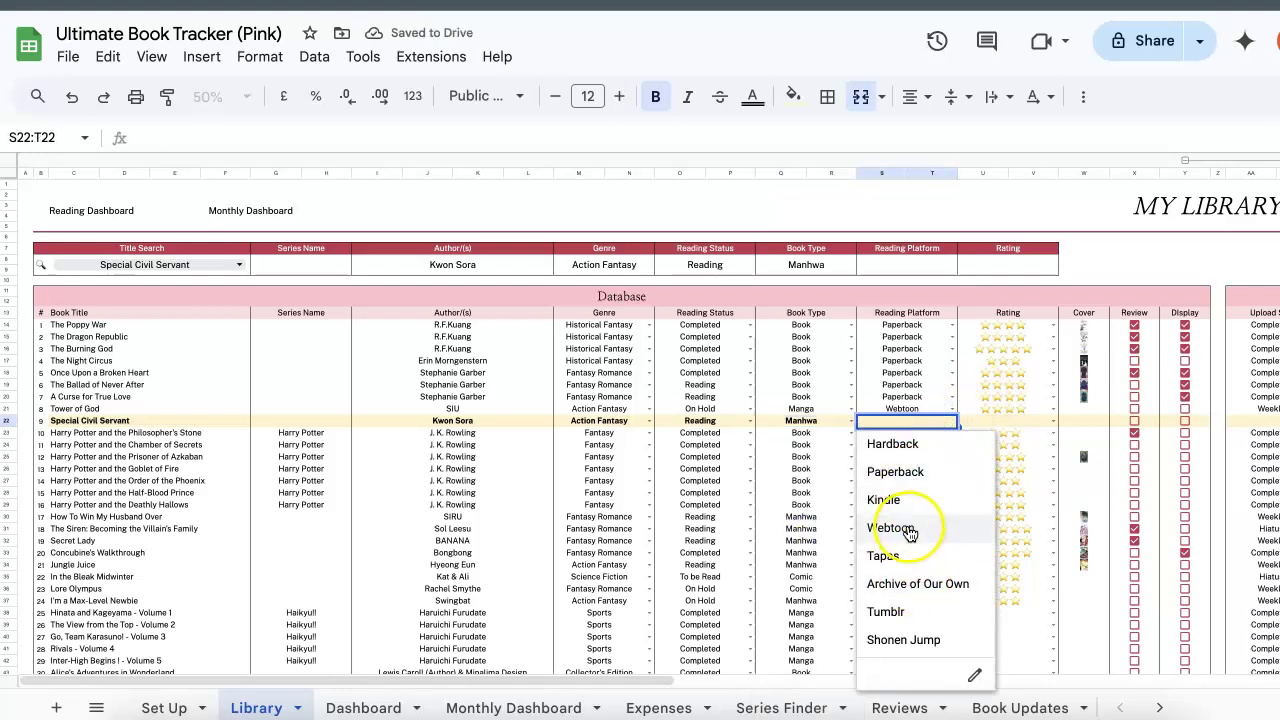
{"action": "left_click", "coordinate": [890, 527]}
{"action": "left_click", "coordinate": [1055, 421]}
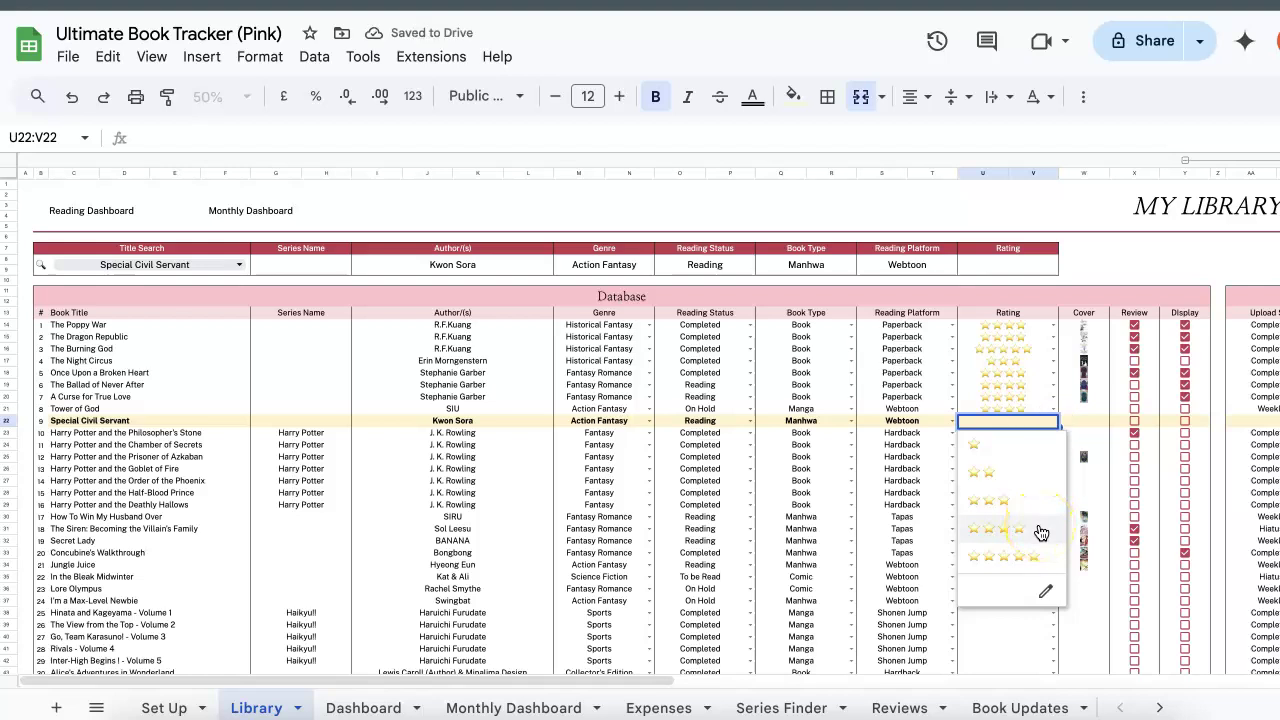
{"action": "left_click", "coordinate": [1040, 532]}
{"action": "left_click", "coordinate": [1090, 427]}
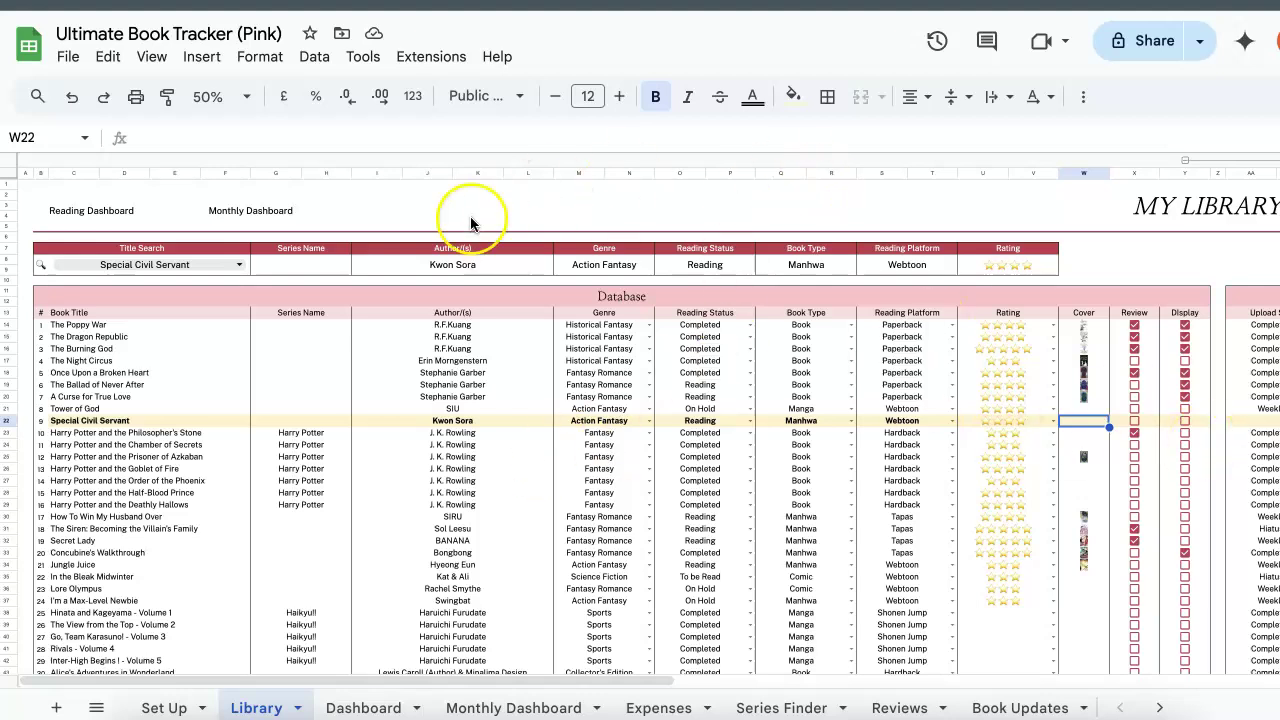
Step: Insert the second Desktop jpg as an in-cell cover image for Special Civil Servant
{"action": "left_click", "coordinate": [195, 56]}
{"action": "mouse_move", "coordinate": [363, 350]}
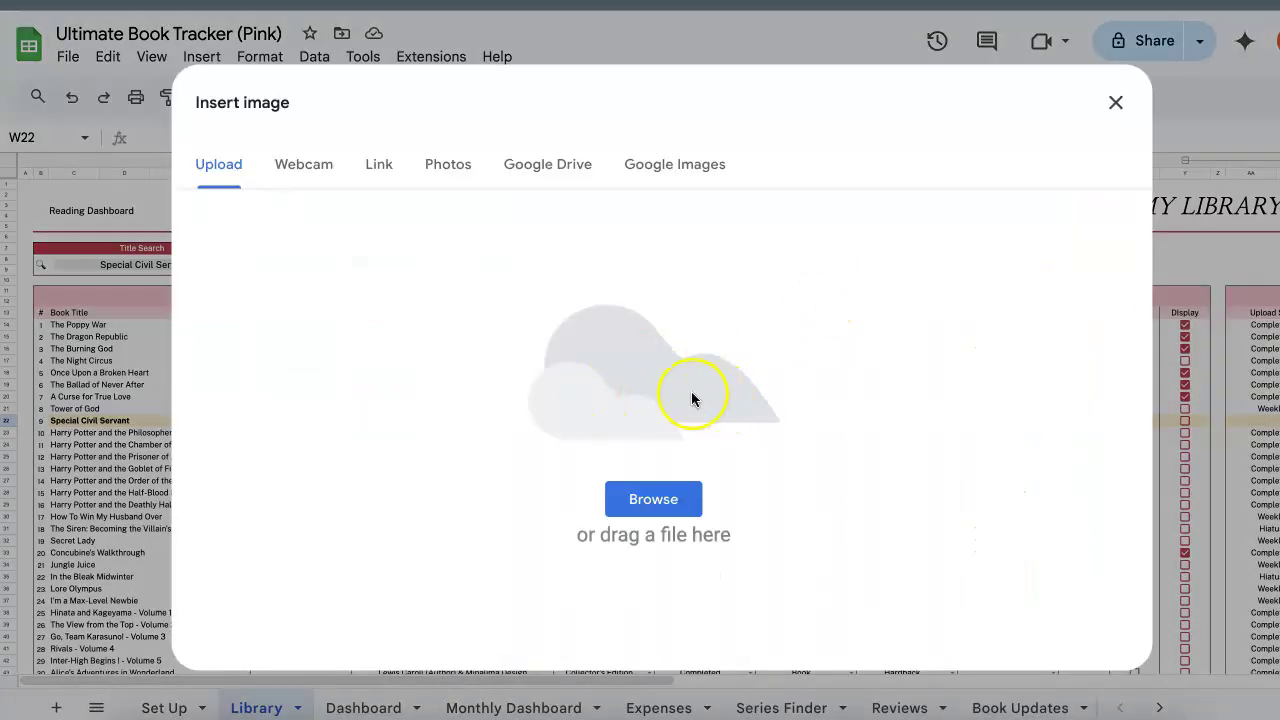
{"action": "left_click", "coordinate": [651, 494]}
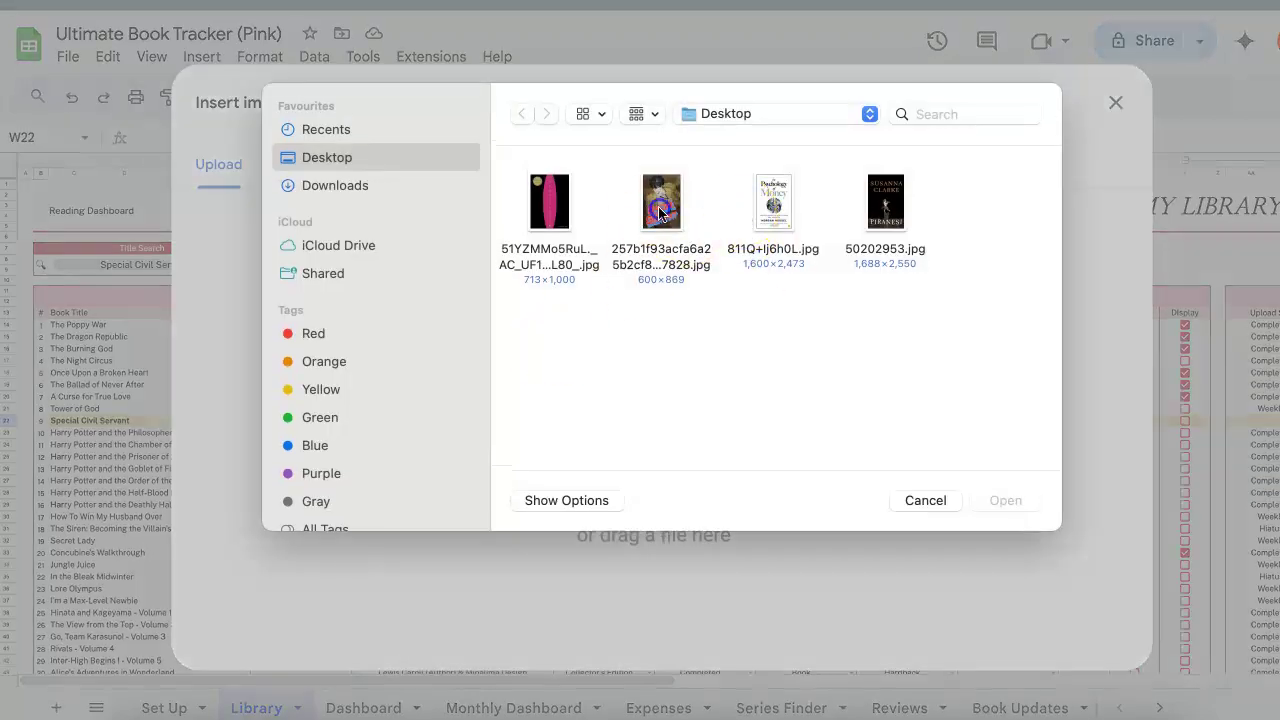
{"action": "left_click", "coordinate": [658, 206]}
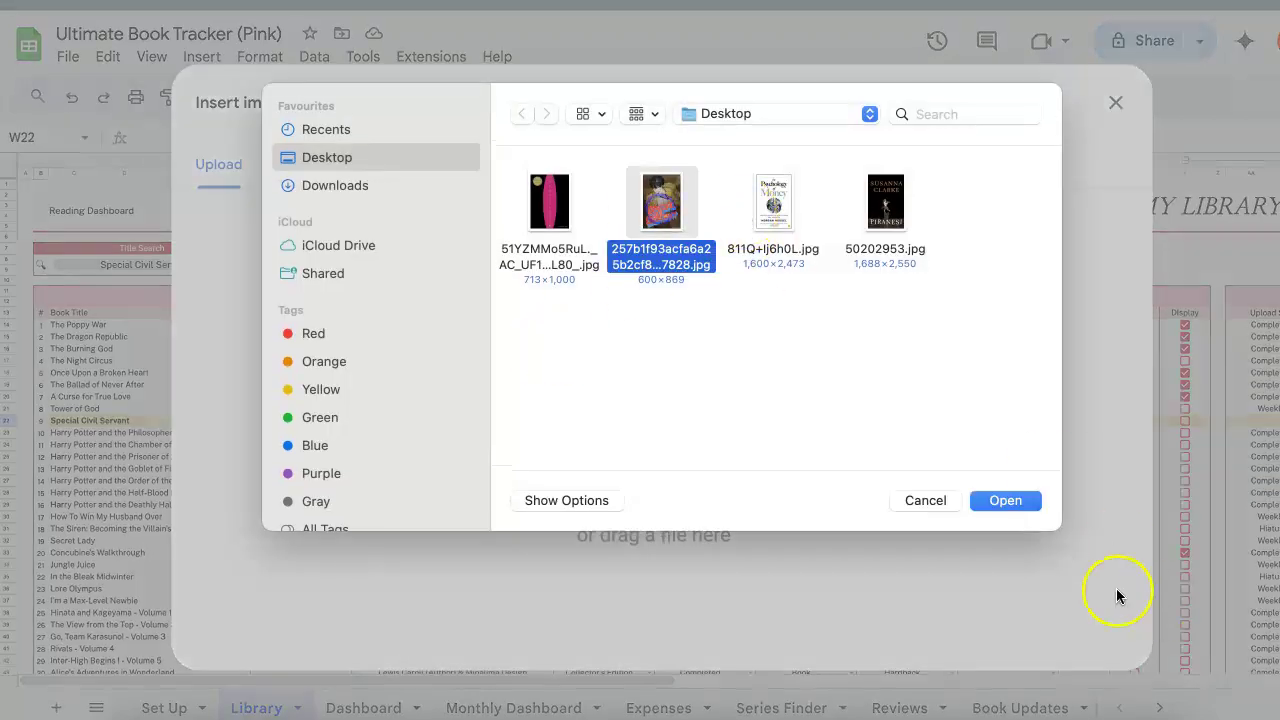
{"action": "left_click", "coordinate": [1030, 503]}
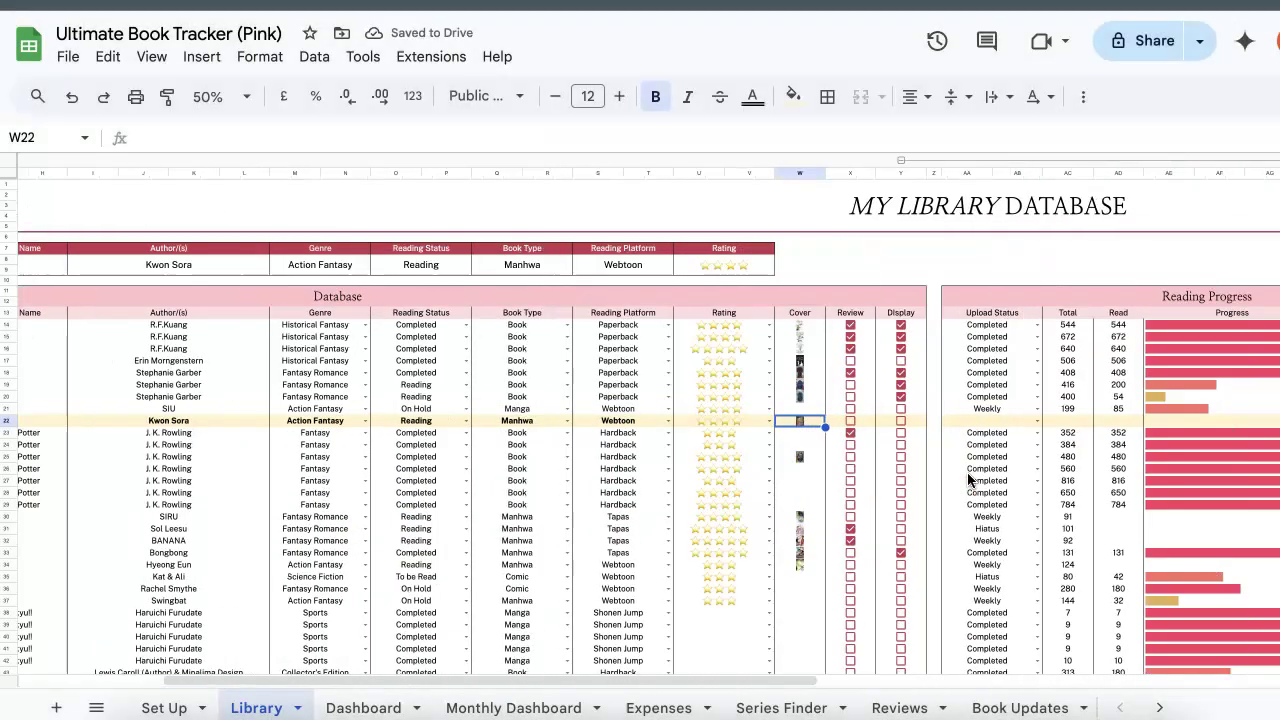
Step: Tick the Review (X22) and Display (Y22) checkboxes for Special Civil Servant
{"action": "scroll", "coordinate": [968, 480], "scroll_direction": "right", "scroll_amount": 2}
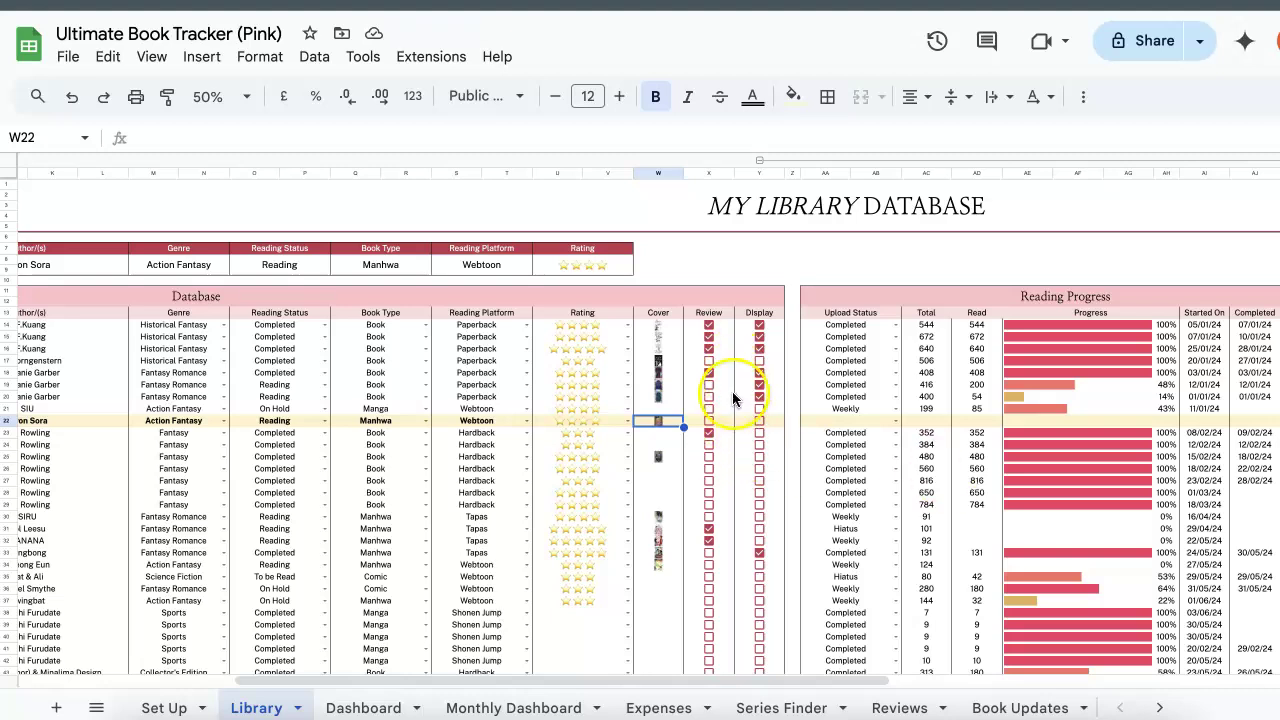
{"action": "left_click", "coordinate": [721, 419]}
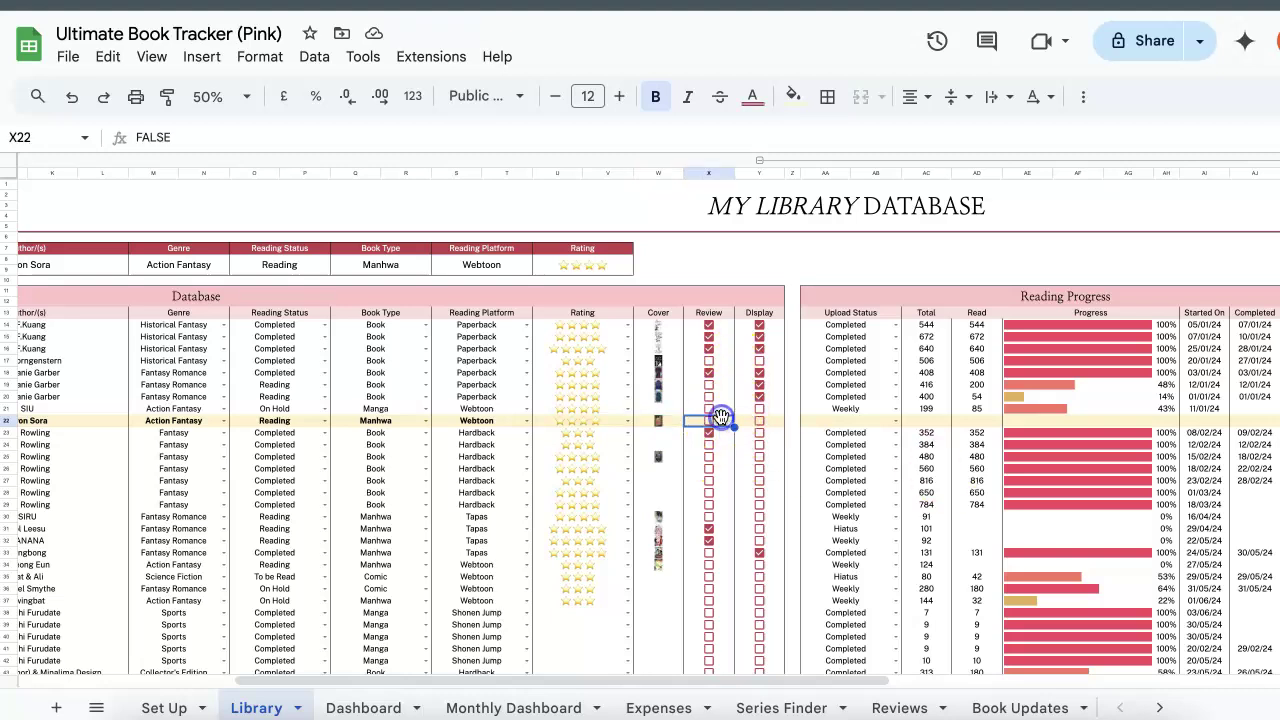
{"action": "left_click", "coordinate": [772, 420]}
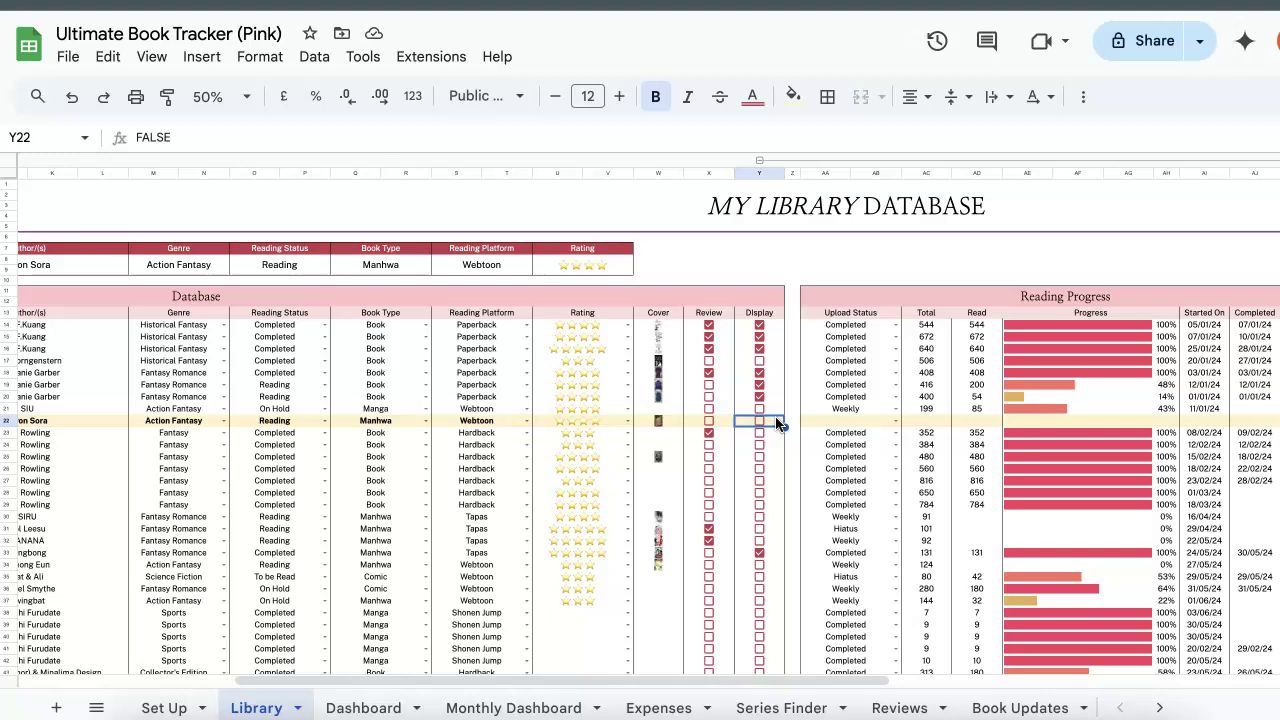
{"action": "left_click", "coordinate": [705, 428]}
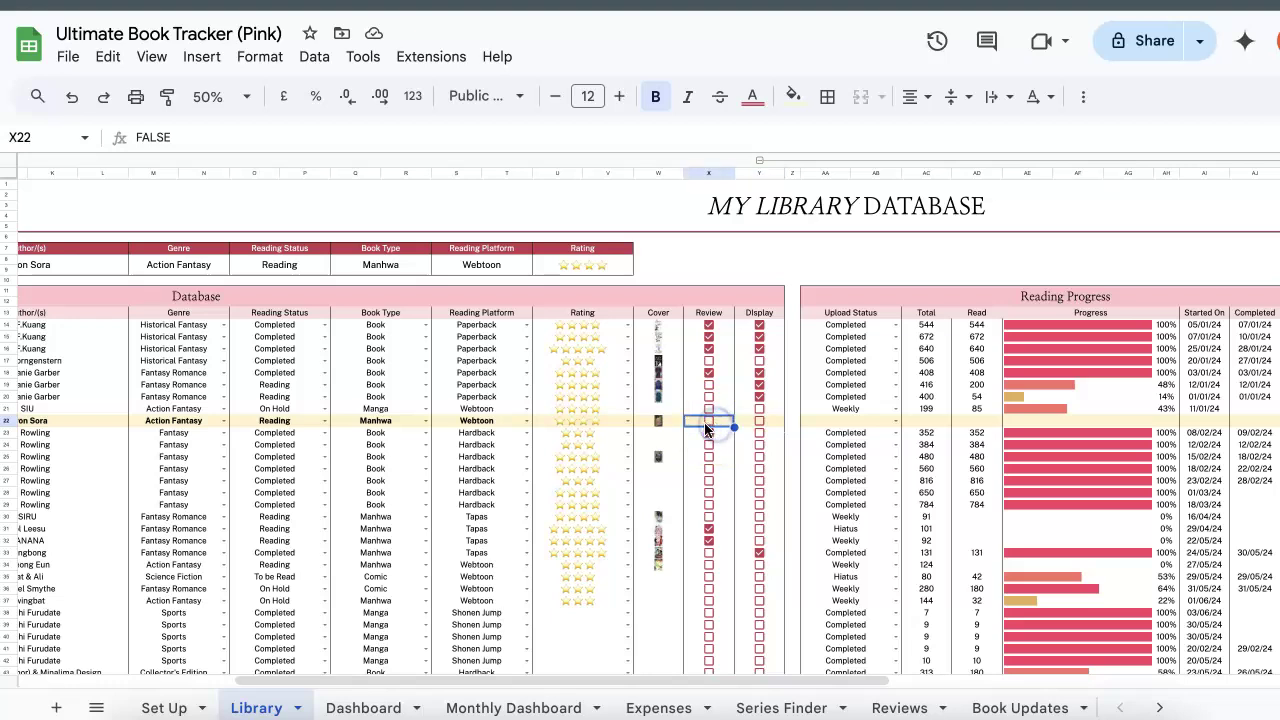
{"action": "left_click", "coordinate": [705, 426]}
{"action": "left_click", "coordinate": [760, 422]}
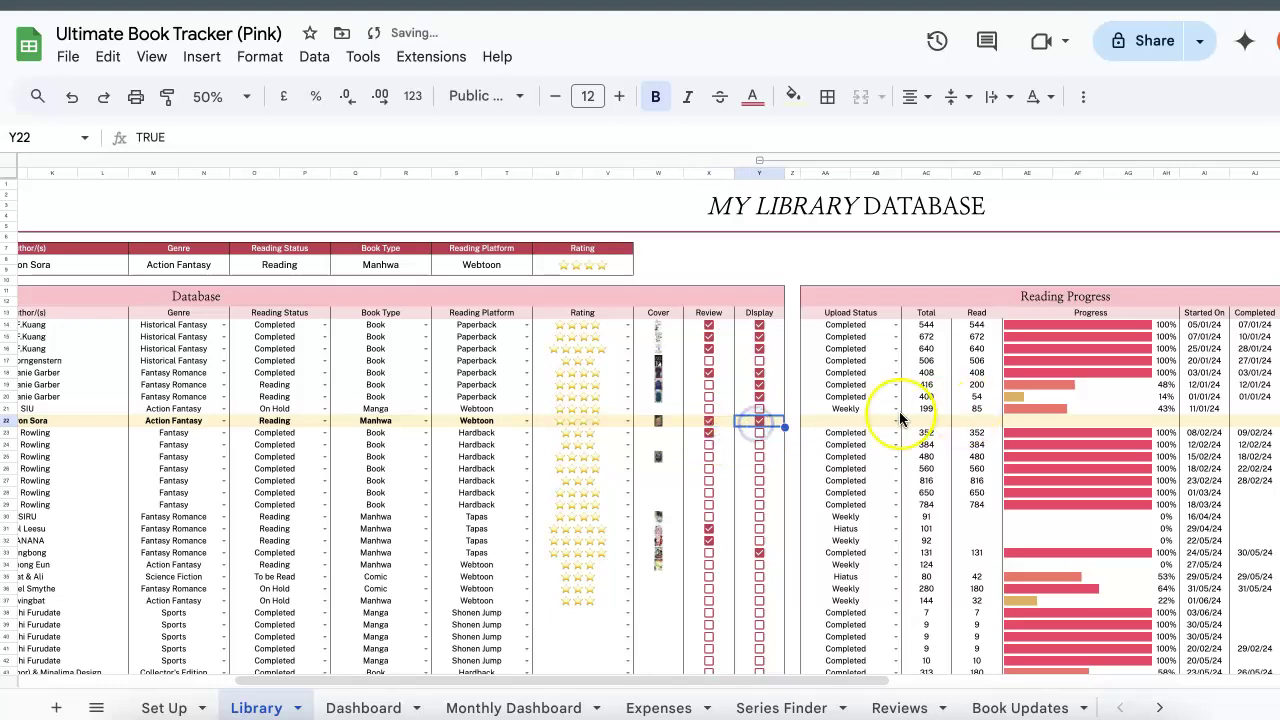
{"action": "scroll", "coordinate": [891, 418], "scroll_direction": "right", "scroll_amount": 5}
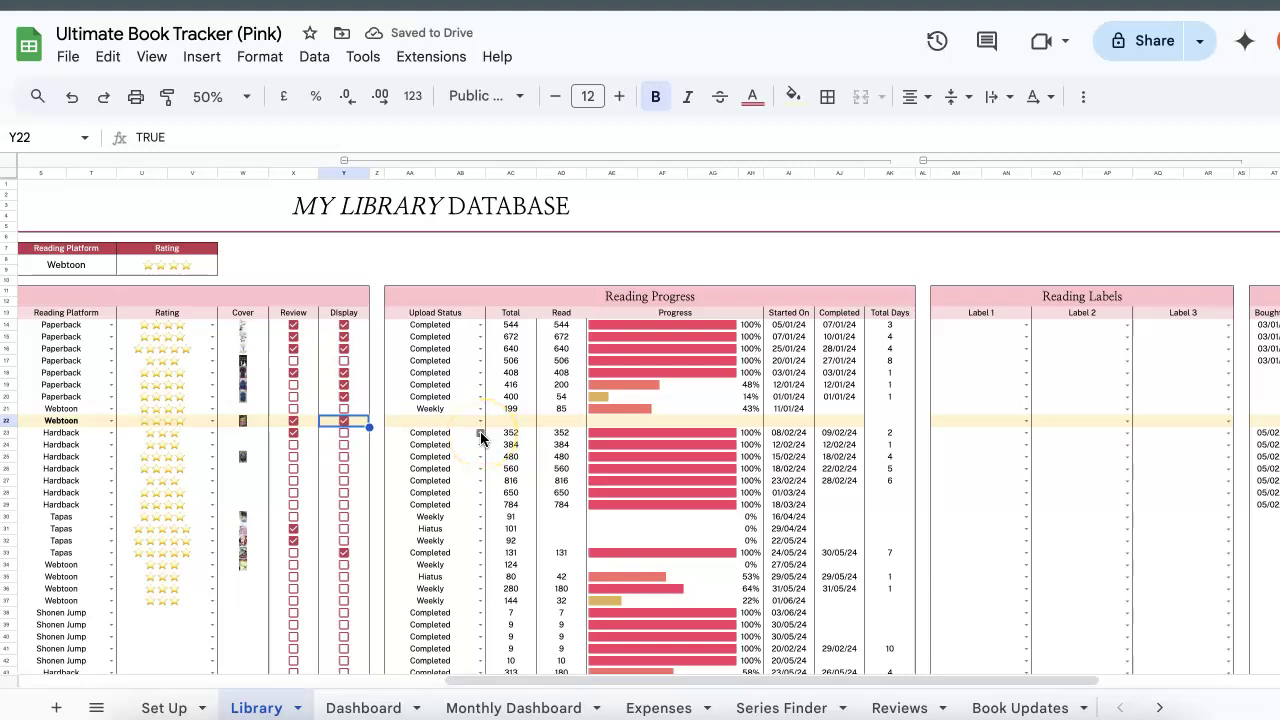
Step: Set Special Civil Servant's upload status to Weekly, with Total 11 and Read 11
{"action": "left_click", "coordinate": [480, 421]}
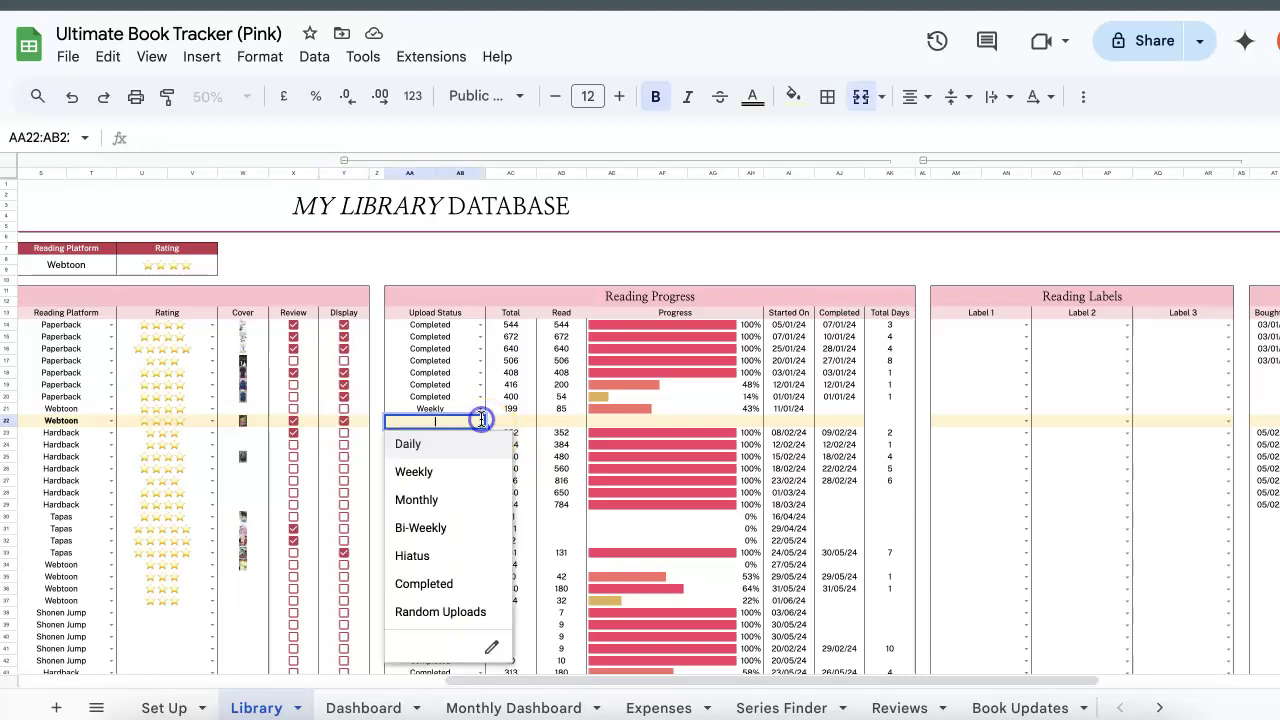
{"action": "left_click", "coordinate": [446, 483]}
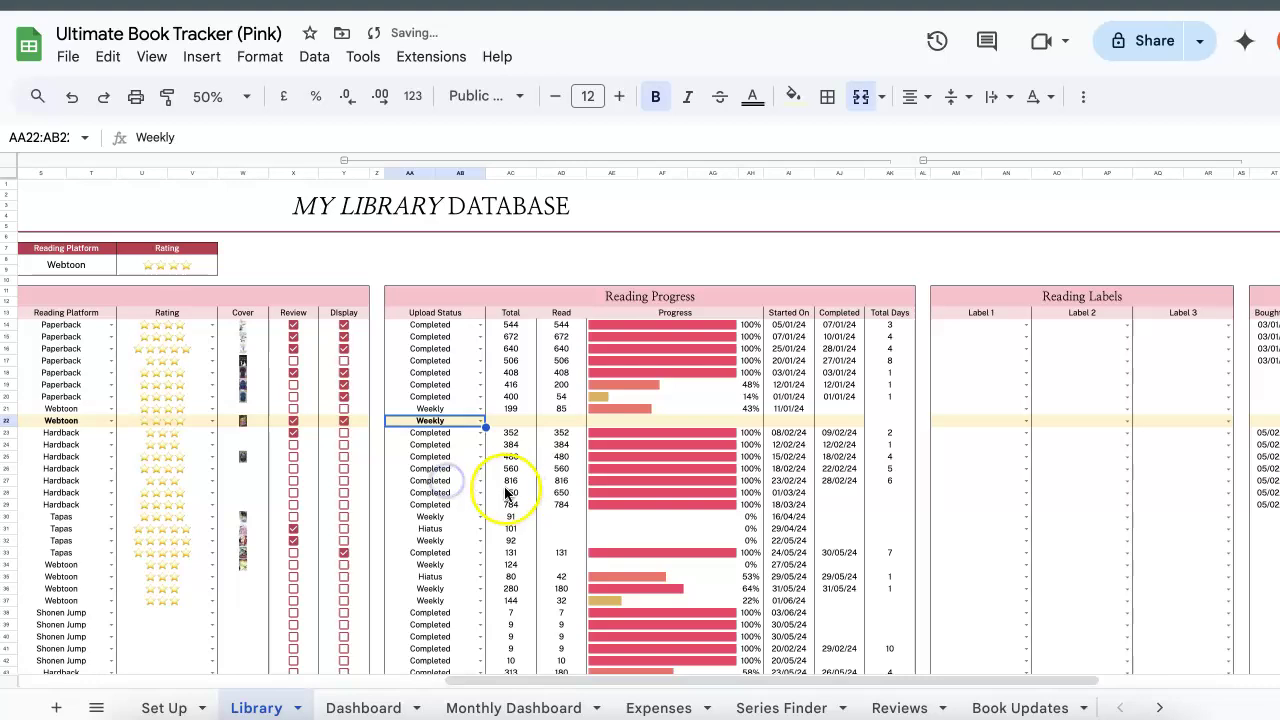
{"action": "double_click", "coordinate": [477, 422]}
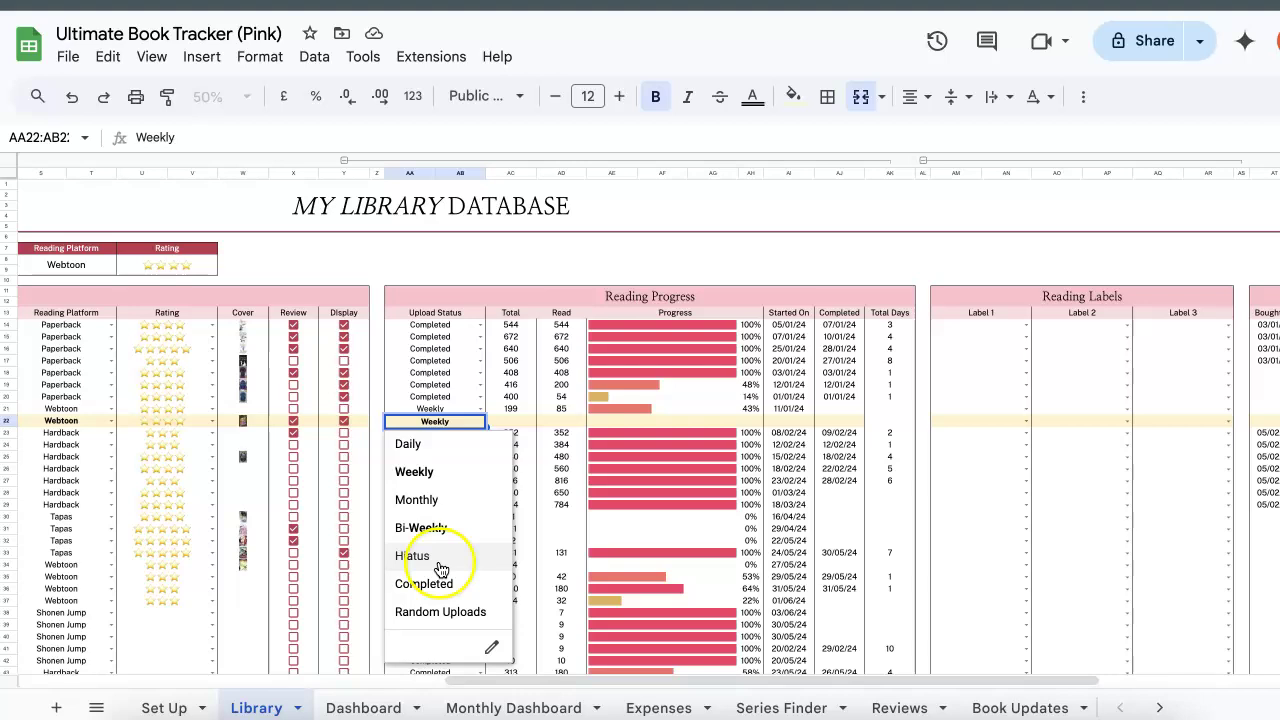
{"action": "left_click", "coordinate": [519, 428]}
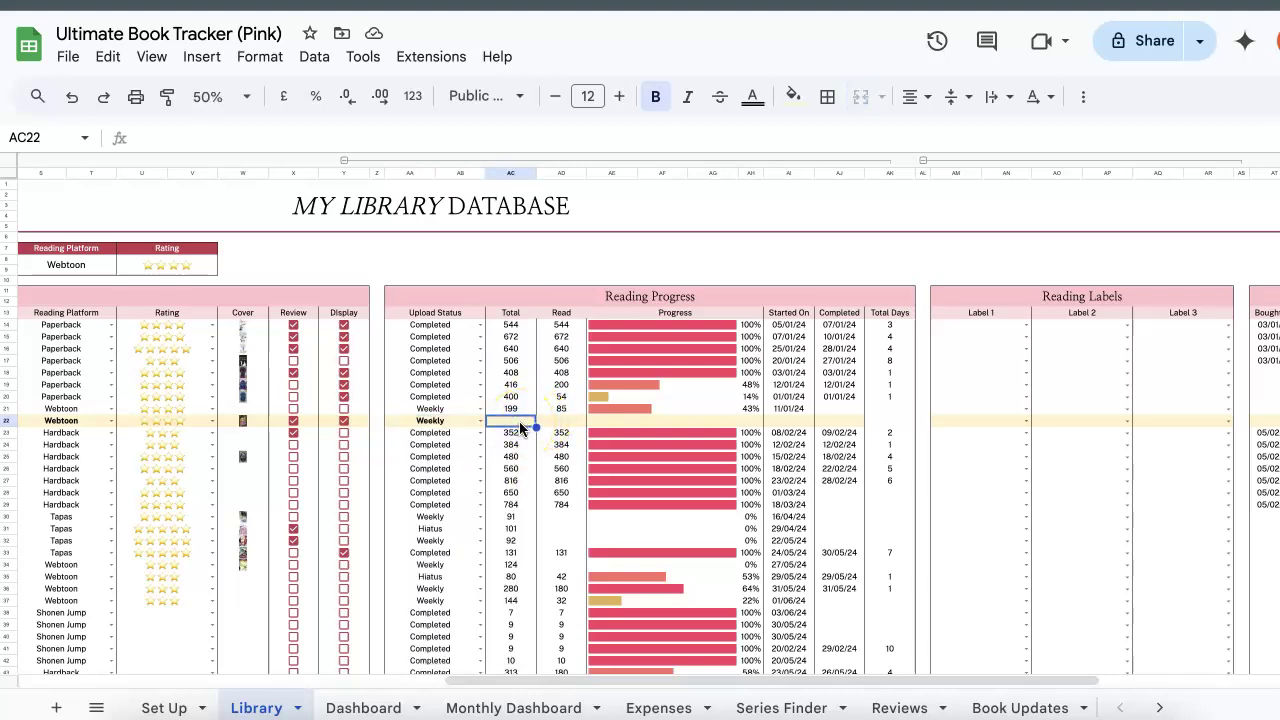
{"action": "type", "text": "11"}
{"action": "key", "text": "Return"}
{"action": "key", "text": "Up"}
{"action": "key", "text": "Right"}
{"action": "type", "text": "11"}
{"action": "key", "text": "Return"}
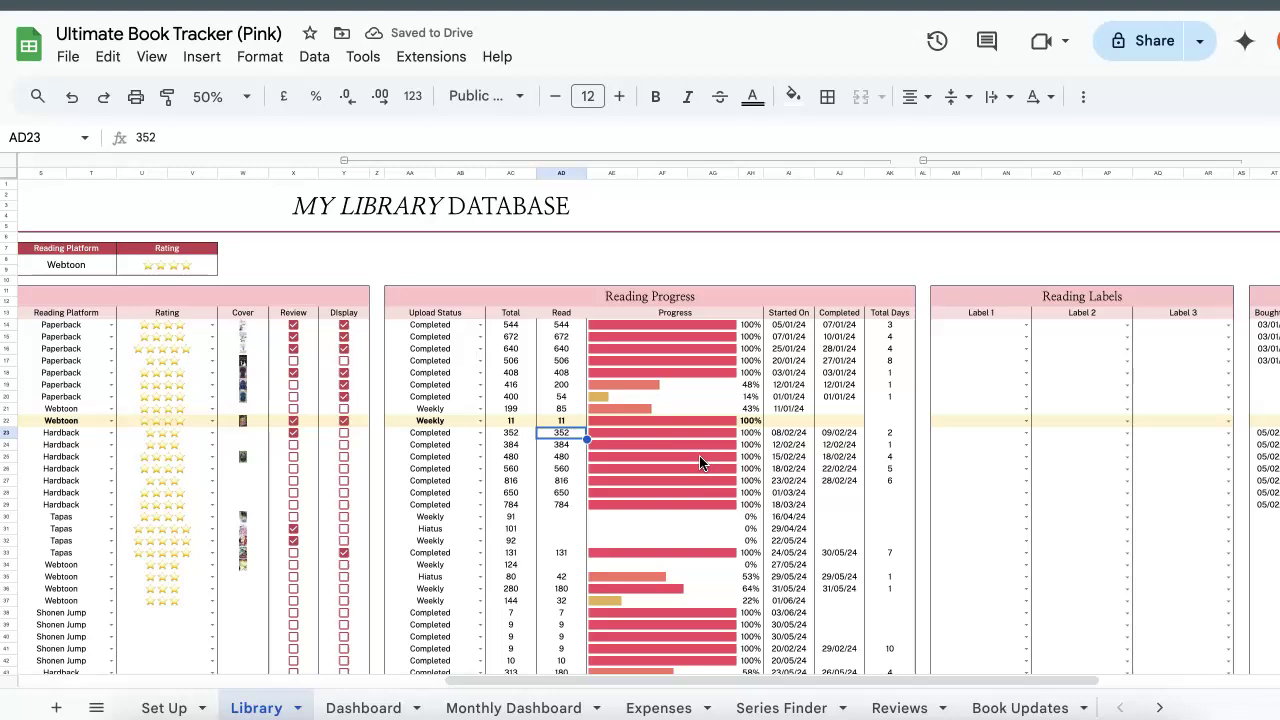
Step: Set its Started On date to 1 Dec 2024 and Completed to 9 Dec 2024
{"action": "double_click", "coordinate": [788, 420]}
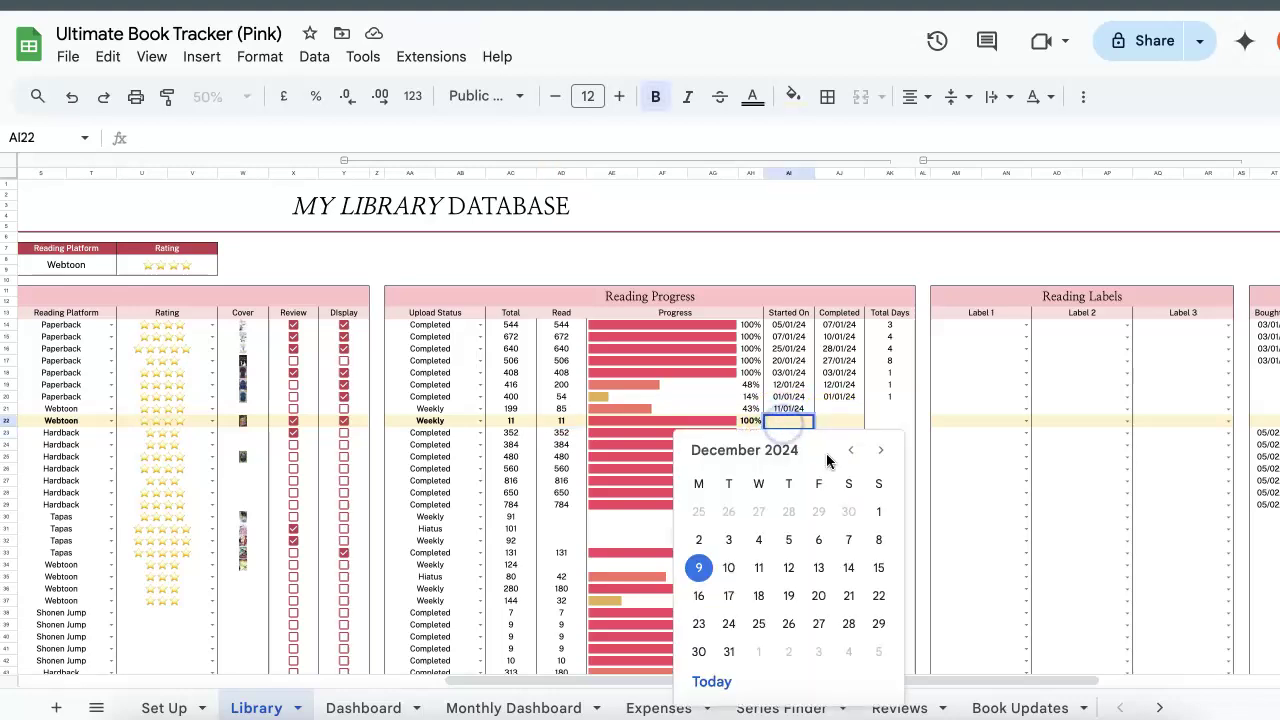
{"action": "left_click", "coordinate": [878, 511]}
{"action": "left_click", "coordinate": [838, 421]}
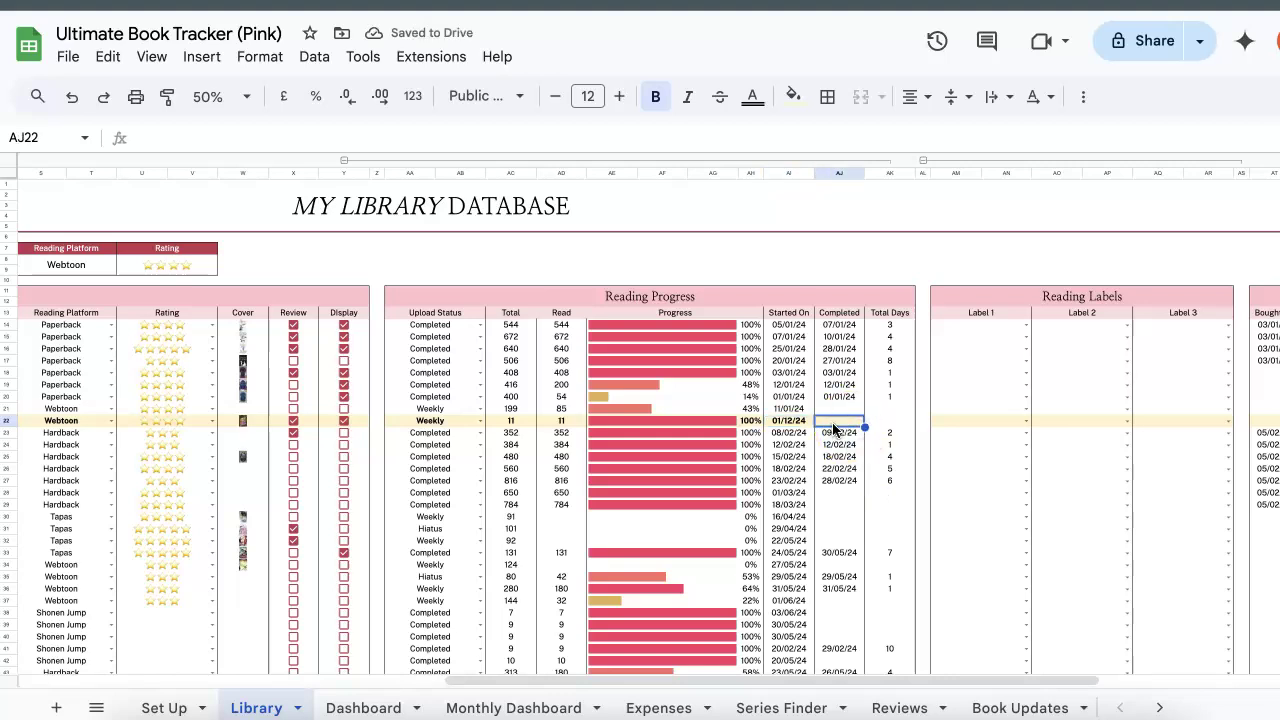
{"action": "double_click", "coordinate": [835, 424]}
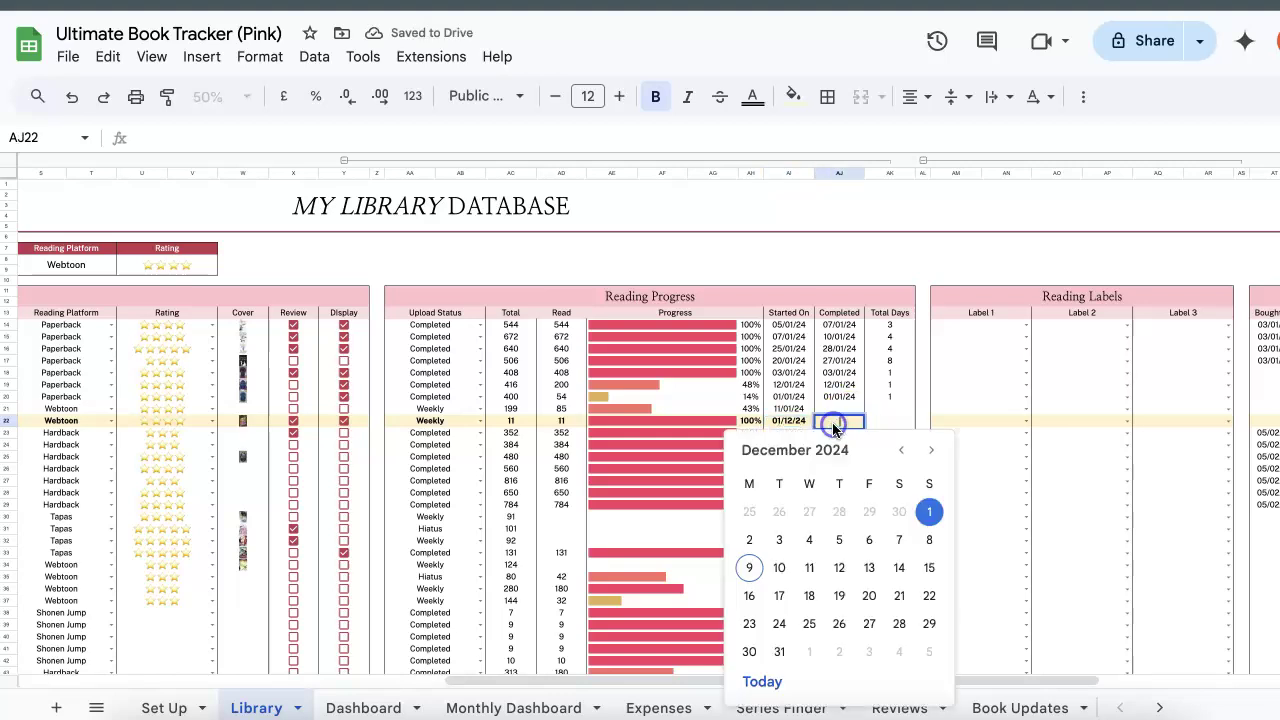
{"action": "left_click", "coordinate": [749, 568]}
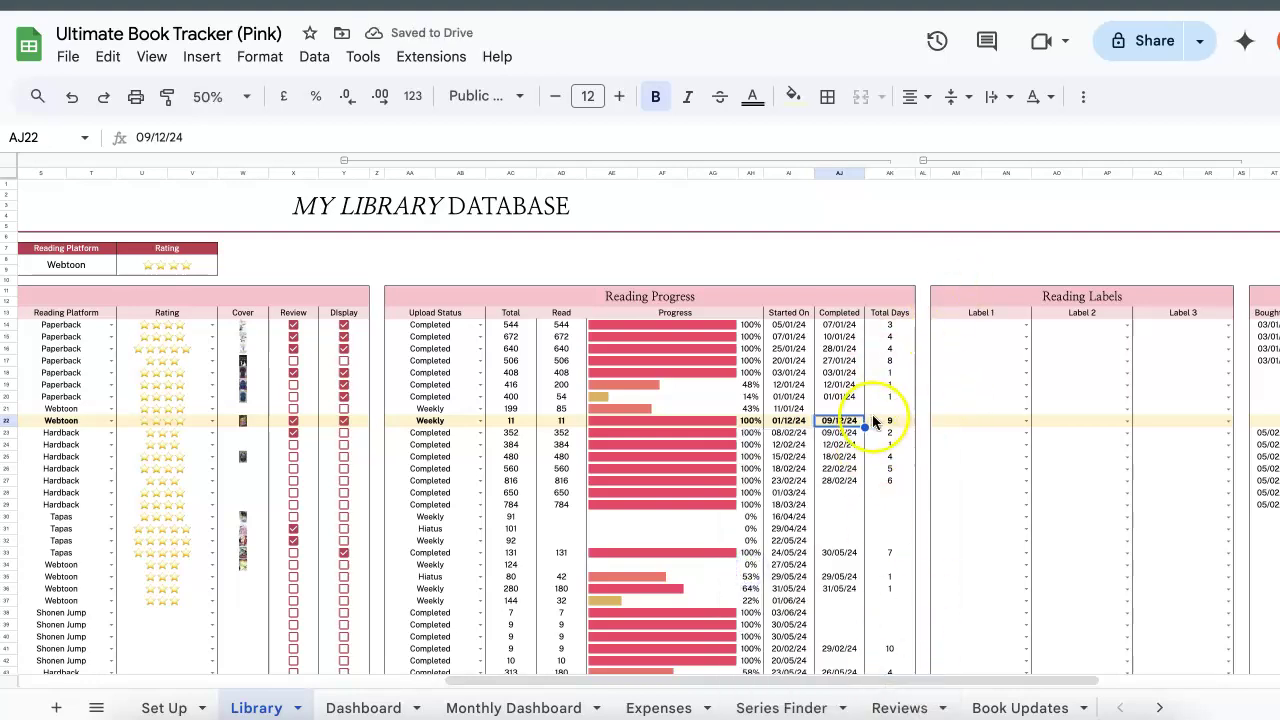
{"action": "scroll", "coordinate": [967, 456], "scroll_direction": "right", "scroll_amount": 5}
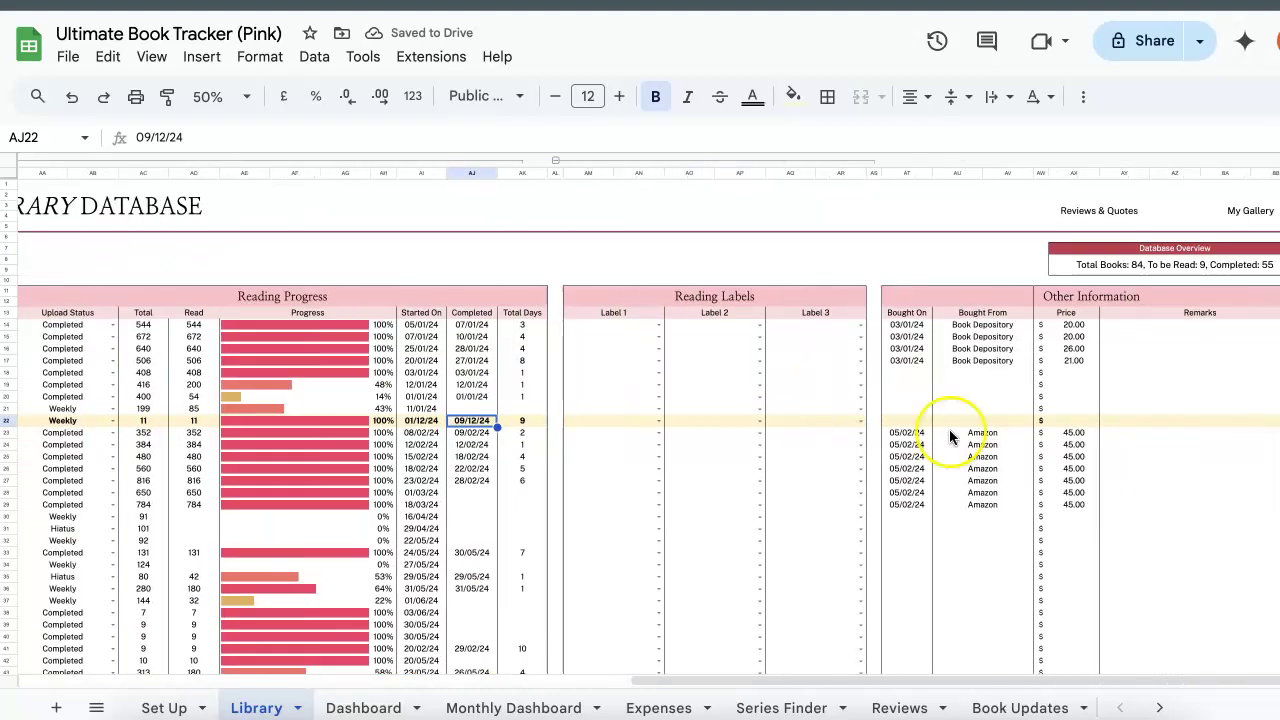
{"action": "left_click", "coordinate": [613, 420]}
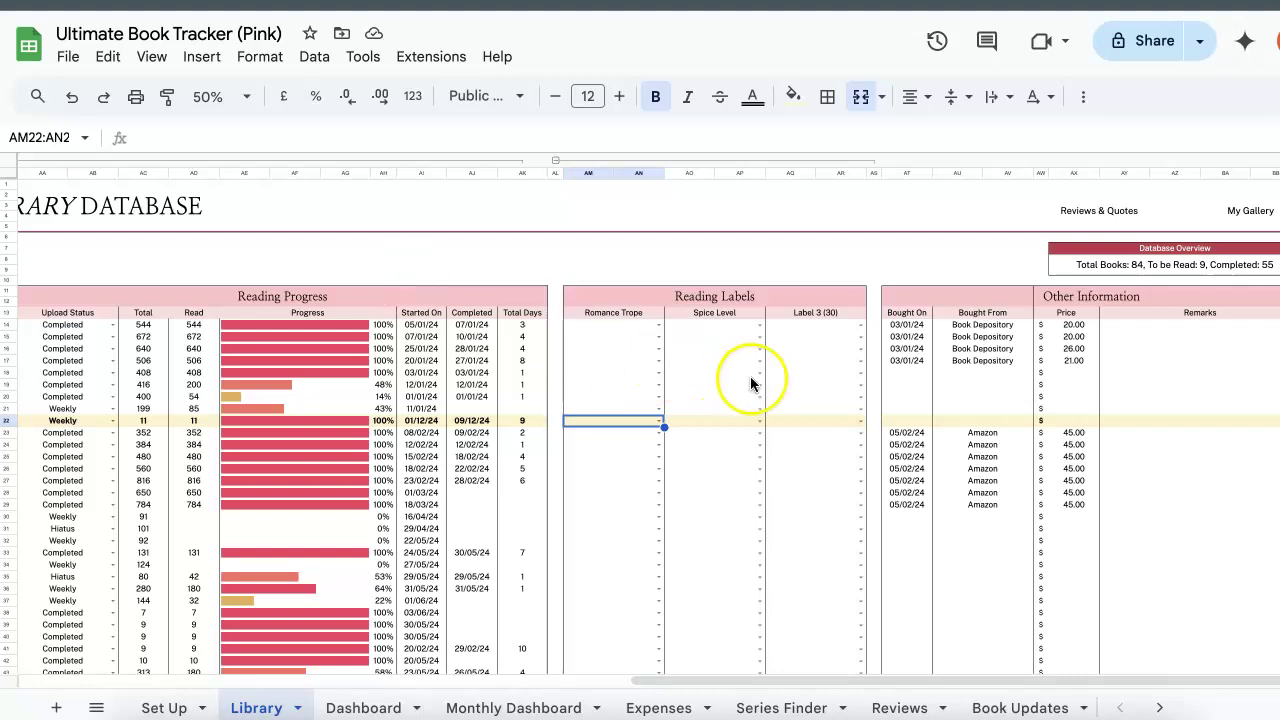
{"action": "left_click", "coordinate": [629, 313]}
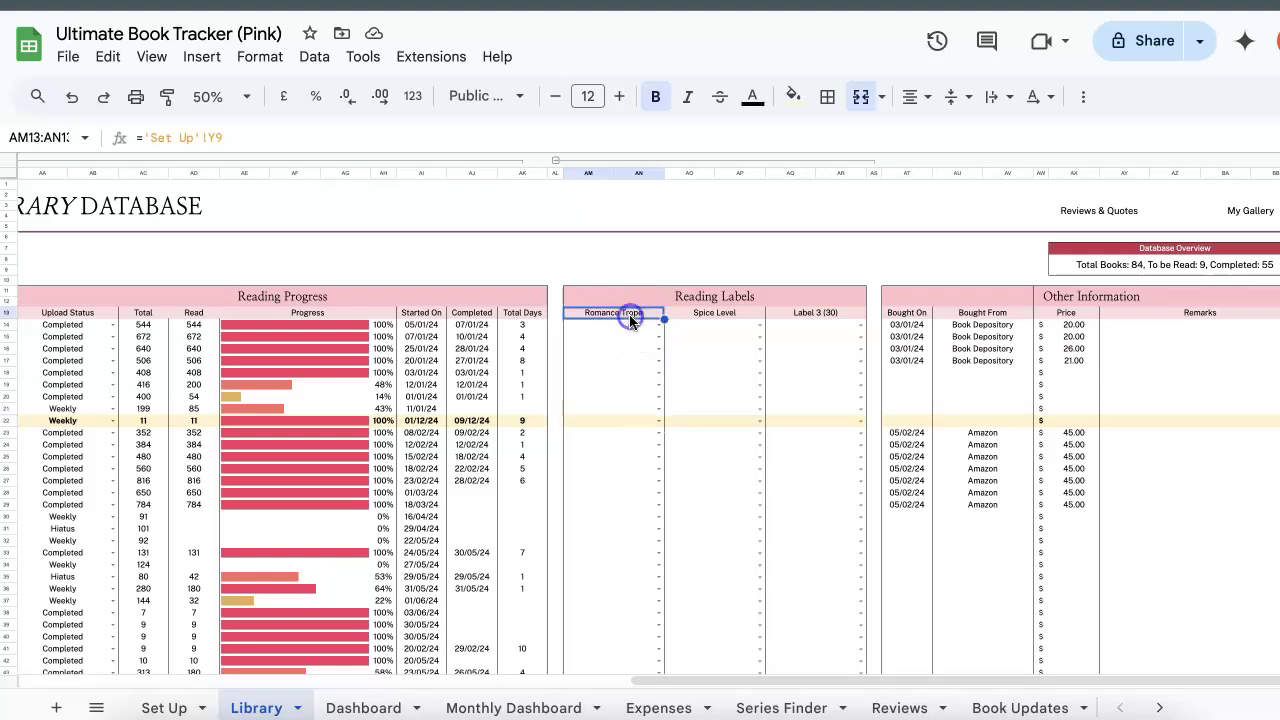
{"action": "left_click", "coordinate": [718, 313]}
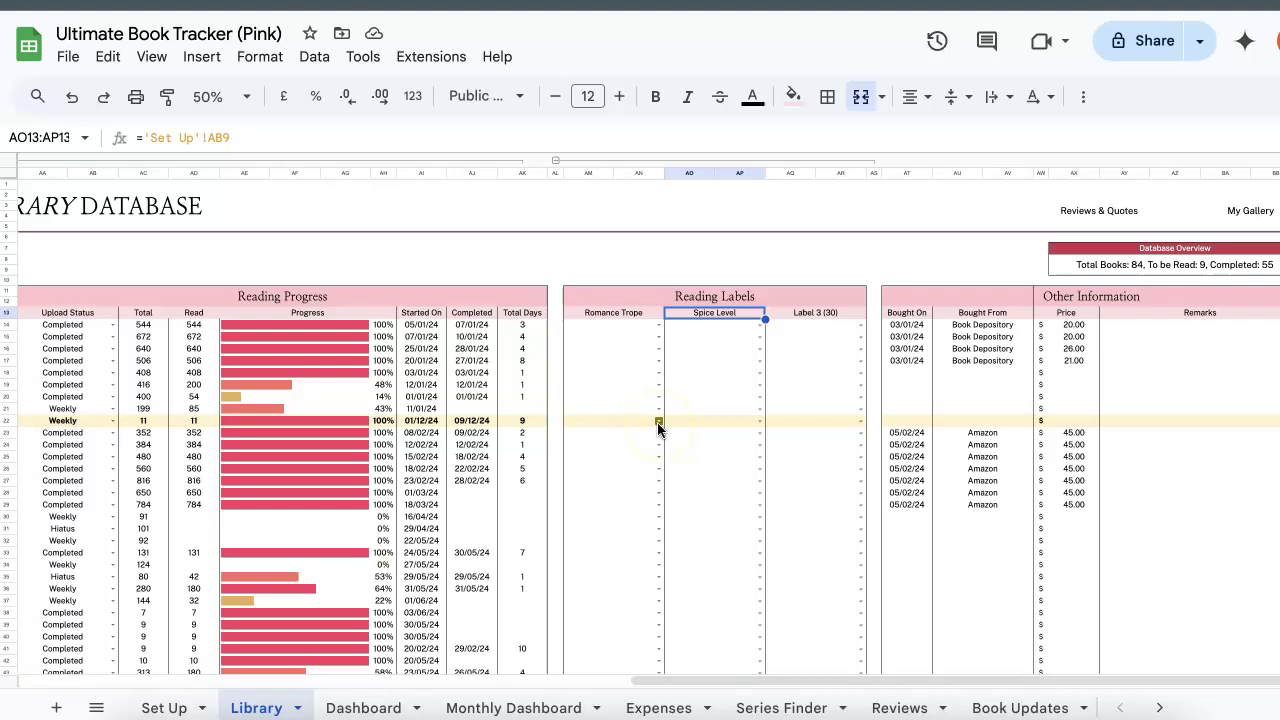
{"action": "left_click", "coordinate": [658, 421]}
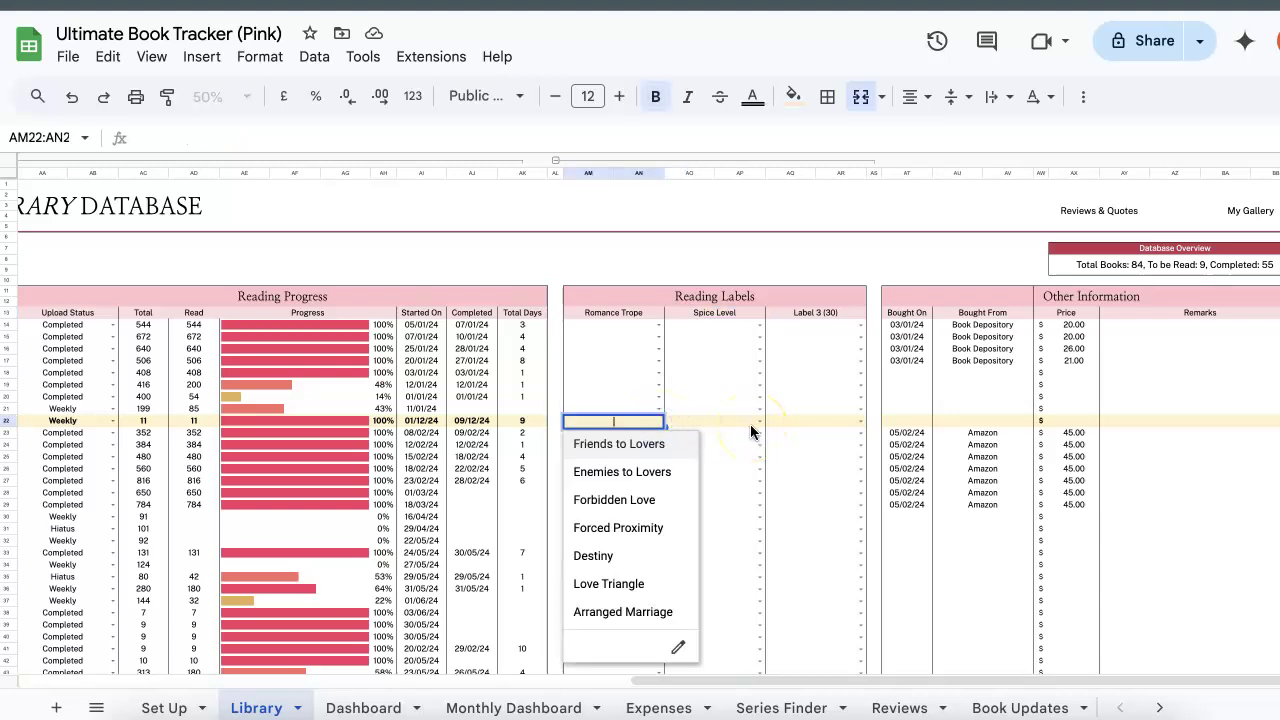
{"action": "left_click", "coordinate": [826, 421]}
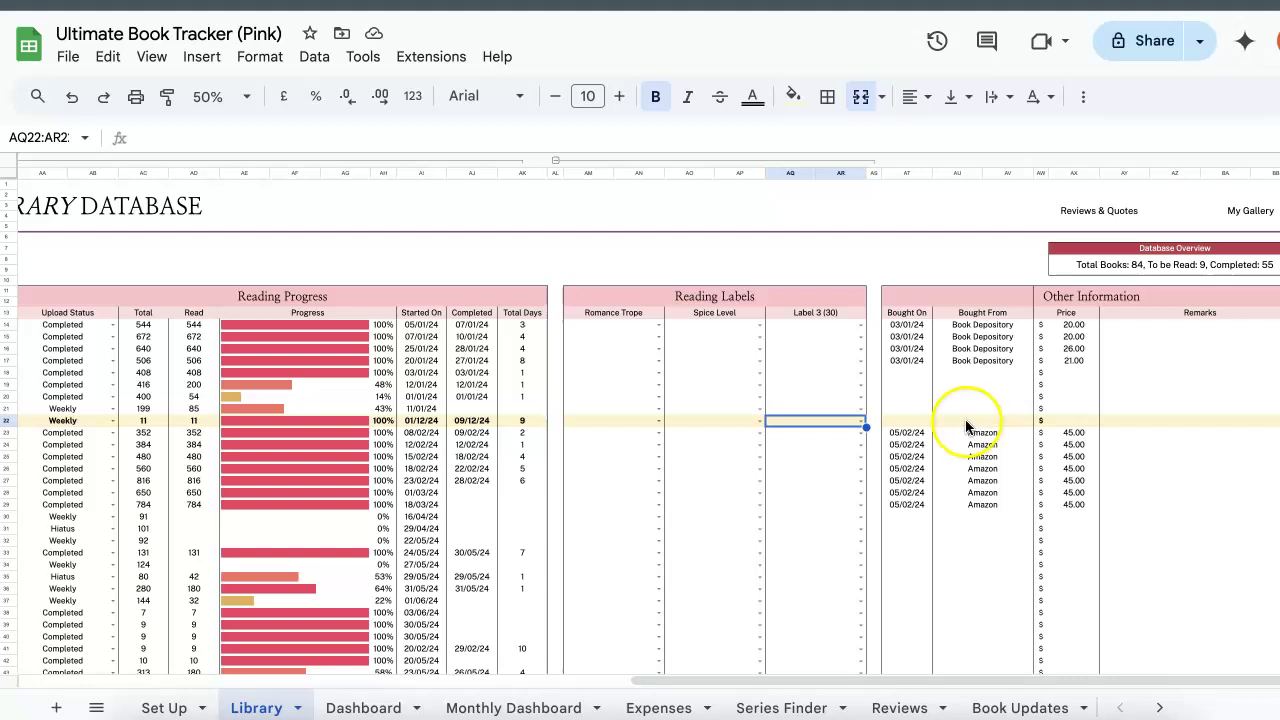
{"action": "left_click", "coordinate": [957, 420]}
Step: Collapse the Reading Progress and Reading Labels column groups, re-expand Reading Progress, then check Database Overview
{"action": "left_click", "coordinate": [1069, 425]}
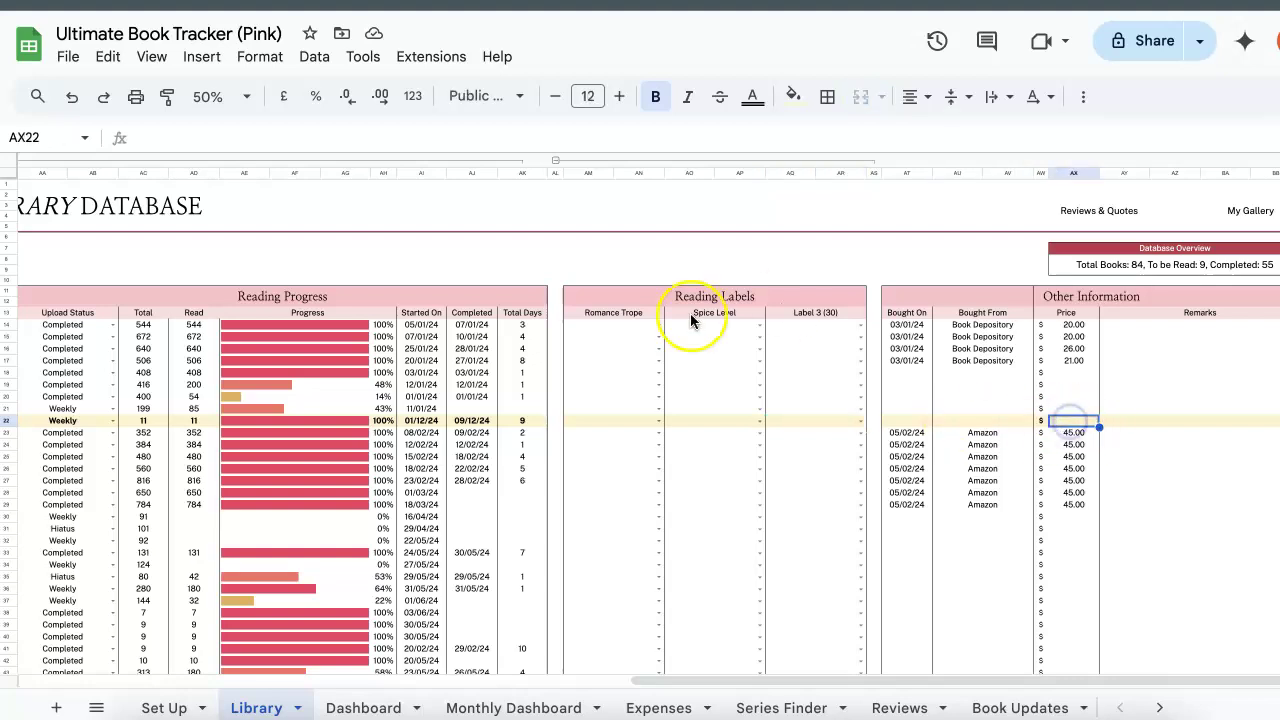
{"action": "scroll", "coordinate": [543, 270], "scroll_direction": "left", "scroll_amount": 2}
{"action": "scroll", "coordinate": [543, 268], "scroll_direction": "left", "scroll_amount": 8}
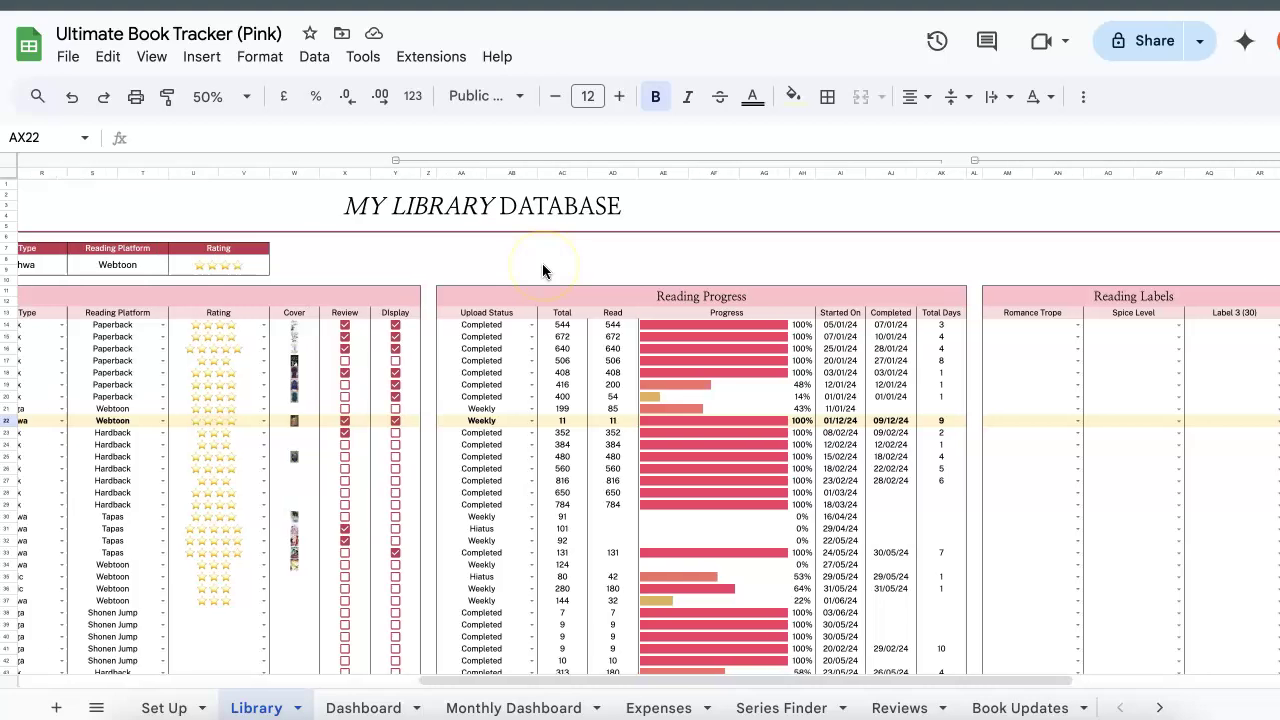
{"action": "left_click", "coordinate": [388, 162]}
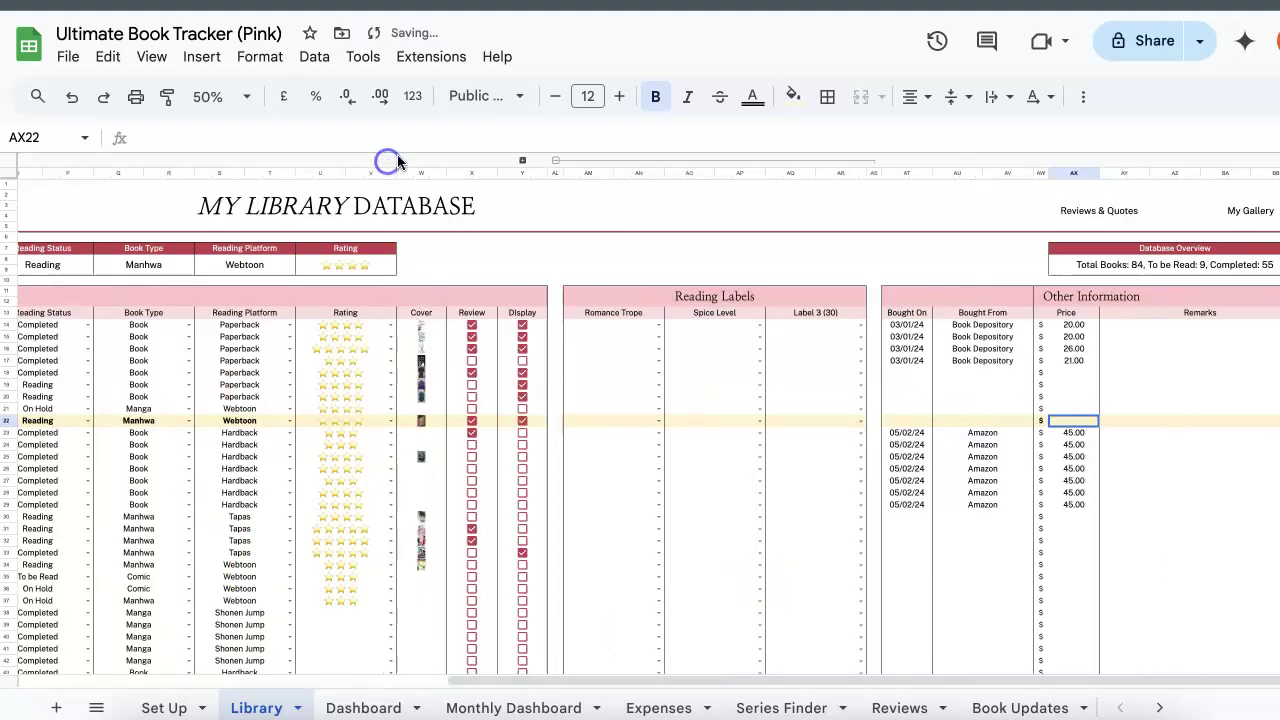
{"action": "left_click", "coordinate": [556, 161]}
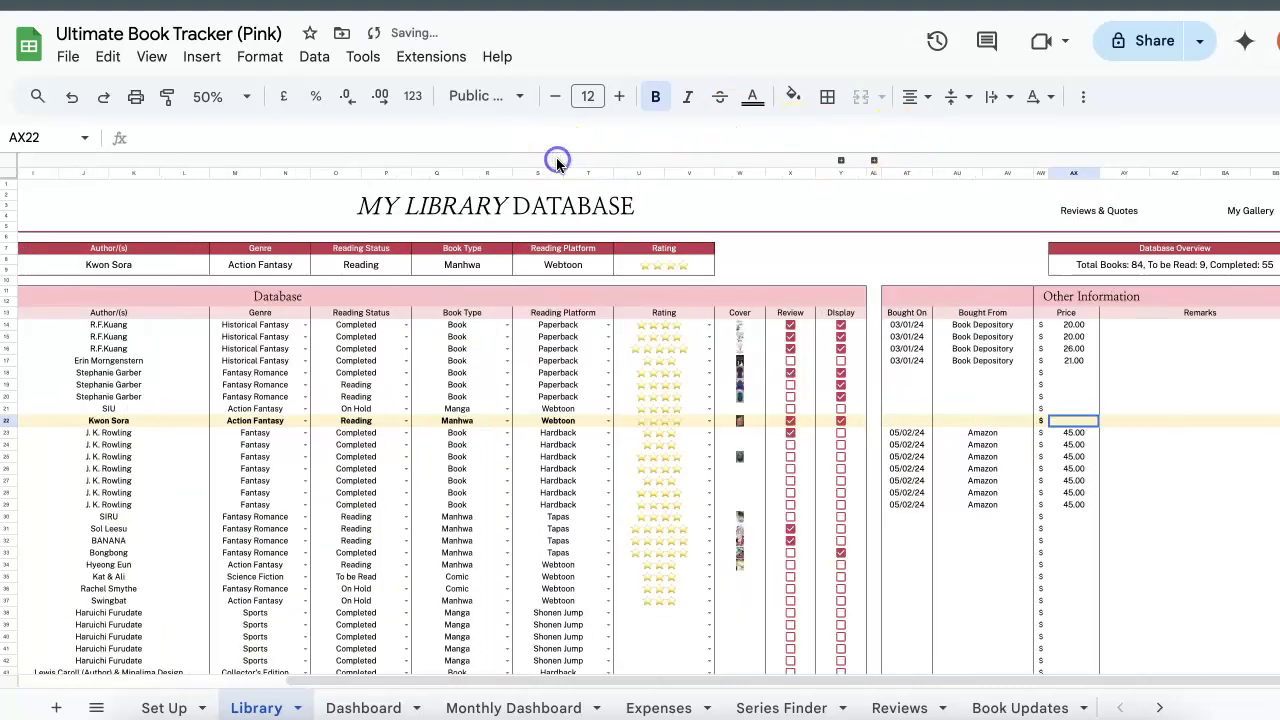
{"action": "left_click", "coordinate": [842, 161]}
{"action": "left_click", "coordinate": [967, 266]}
{"action": "scroll", "coordinate": [967, 266], "scroll_direction": "right", "scroll_amount": 6}
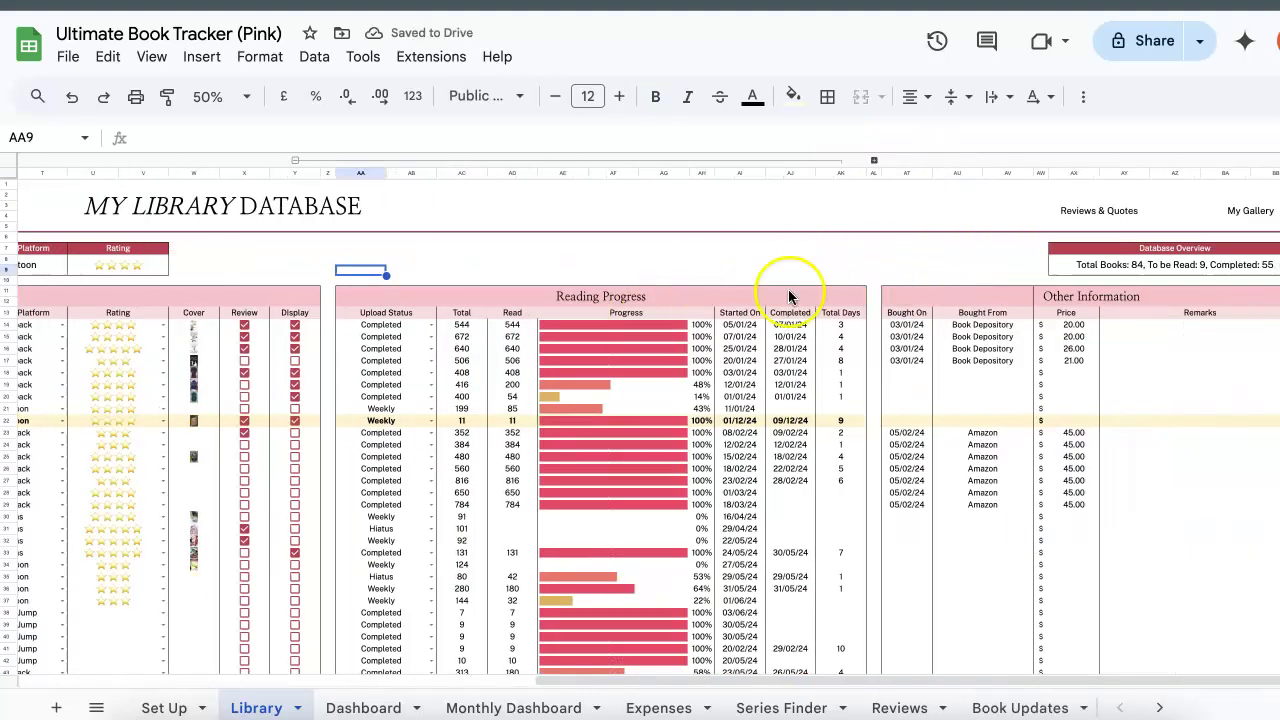
{"action": "left_click", "coordinate": [1088, 266]}
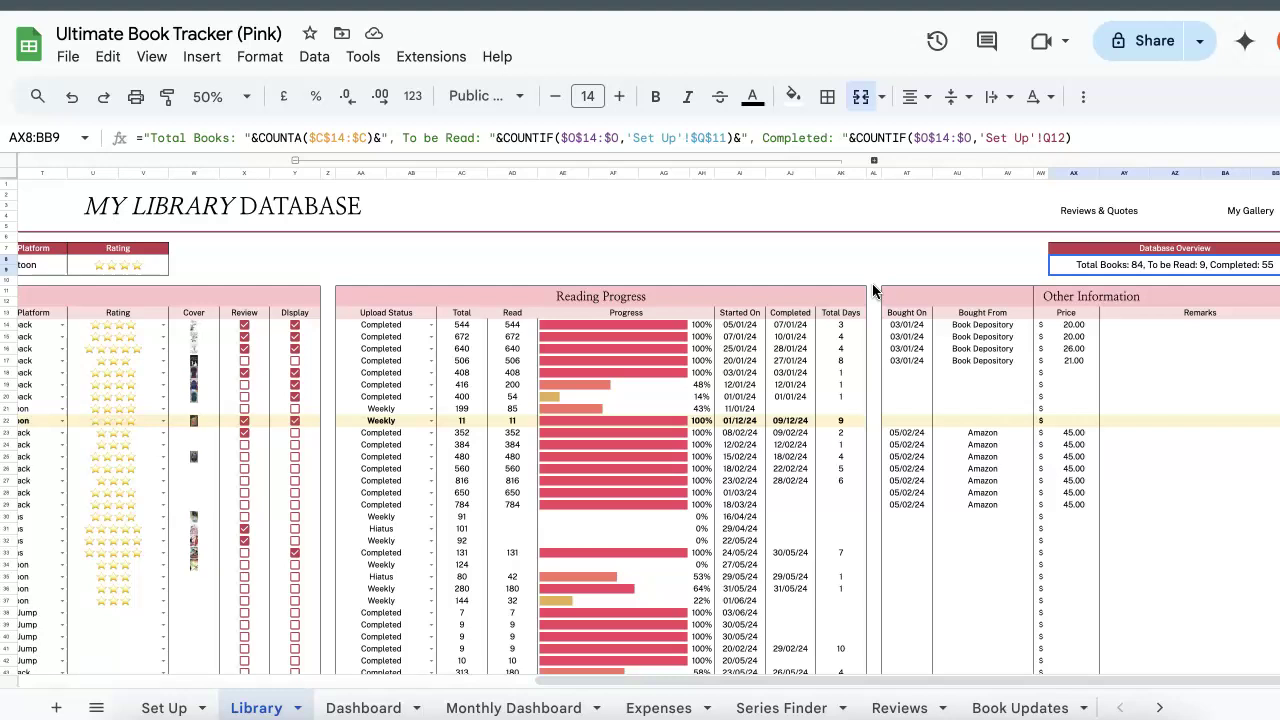
Step: Choose Lore Olympus from the Title Search dropdown to display its details
{"action": "scroll", "coordinate": [873, 290], "scroll_direction": "left", "scroll_amount": 10}
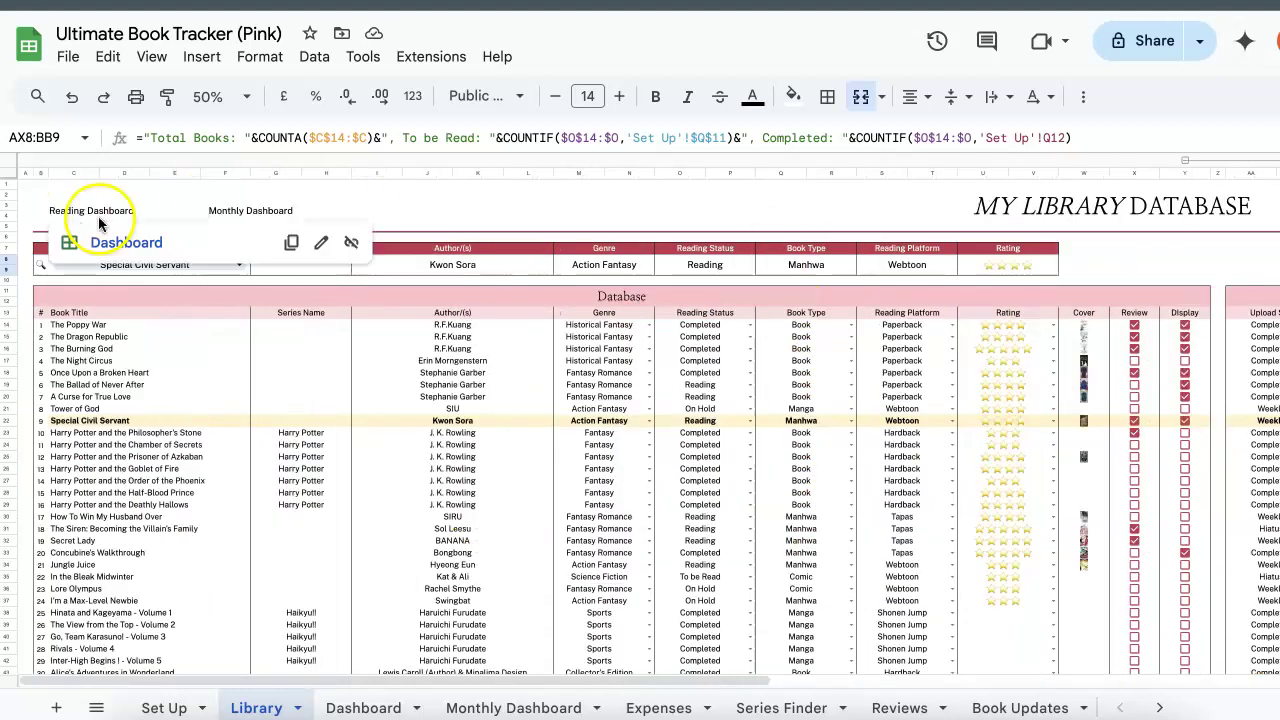
{"action": "left_click", "coordinate": [240, 266]}
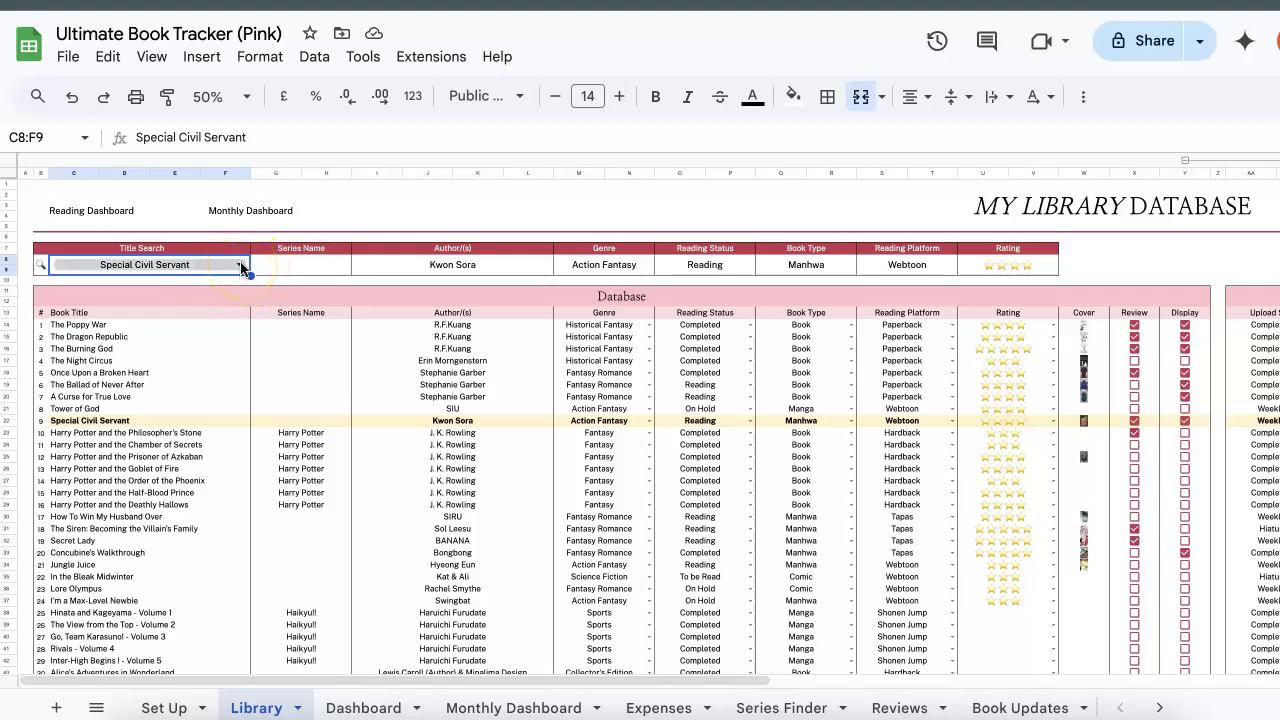
{"action": "left_click", "coordinate": [240, 265]}
{"action": "scroll", "coordinate": [173, 540], "scroll_direction": "down", "scroll_amount": 7}
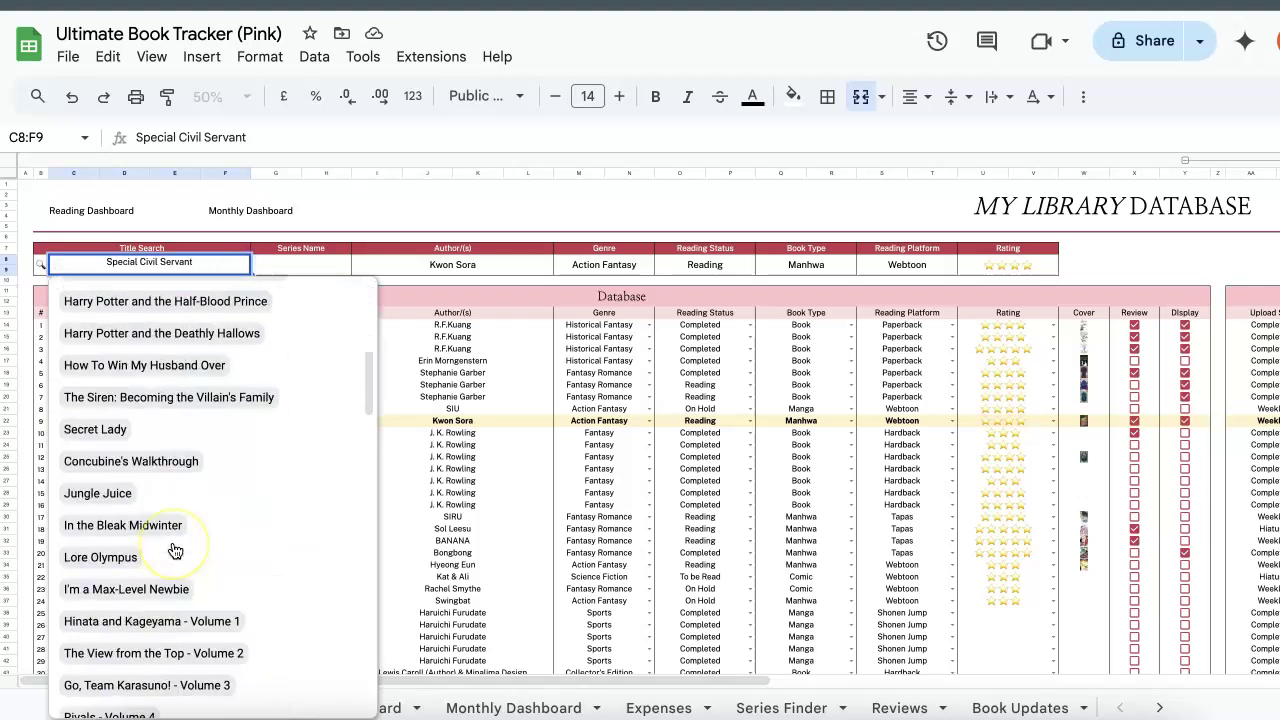
{"action": "scroll", "coordinate": [190, 348], "scroll_direction": "up", "scroll_amount": 1}
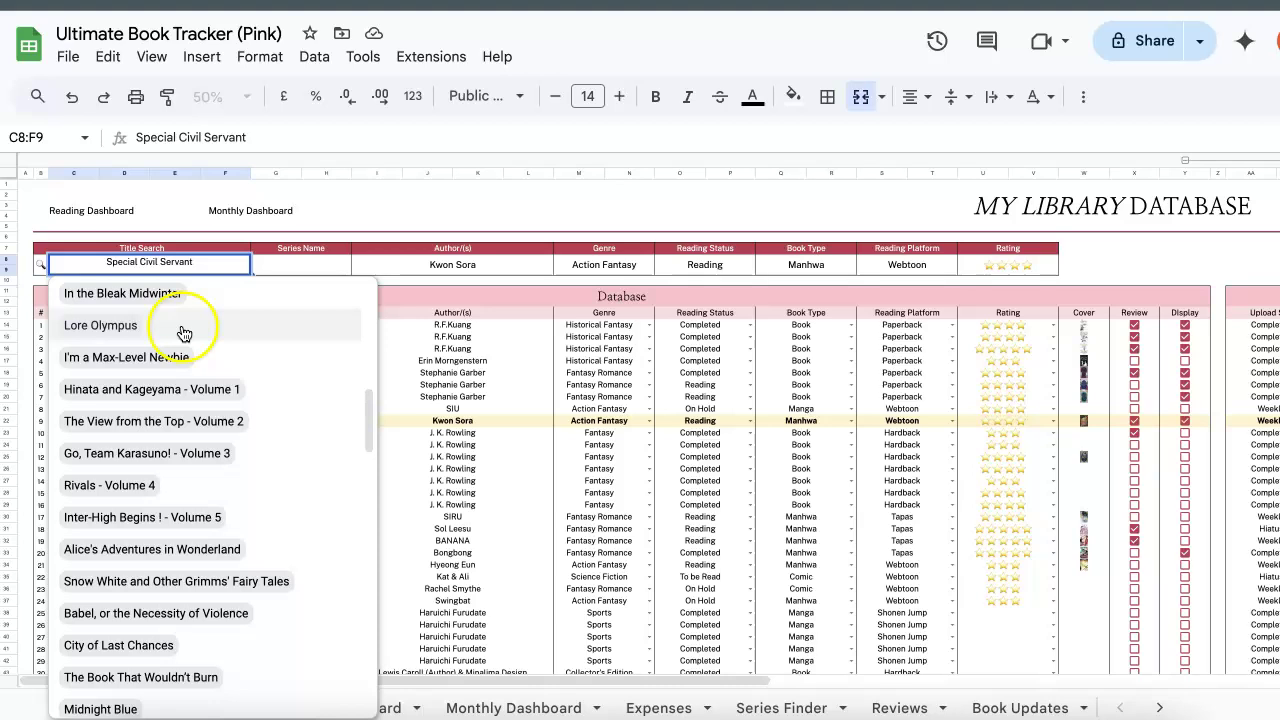
{"action": "left_click", "coordinate": [182, 327]}
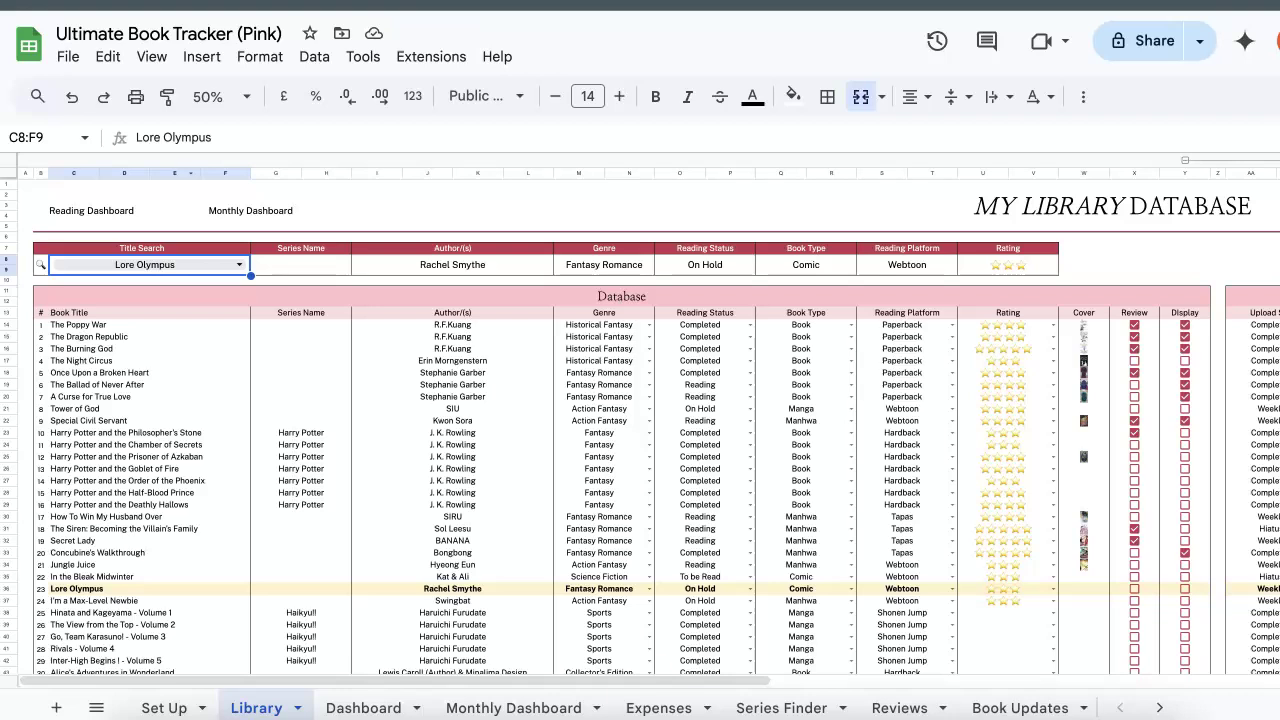
Step: On the Expenses sheet, date the first expense 09/12/24 and enter an amount of $5.00
{"action": "left_click", "coordinate": [659, 708]}
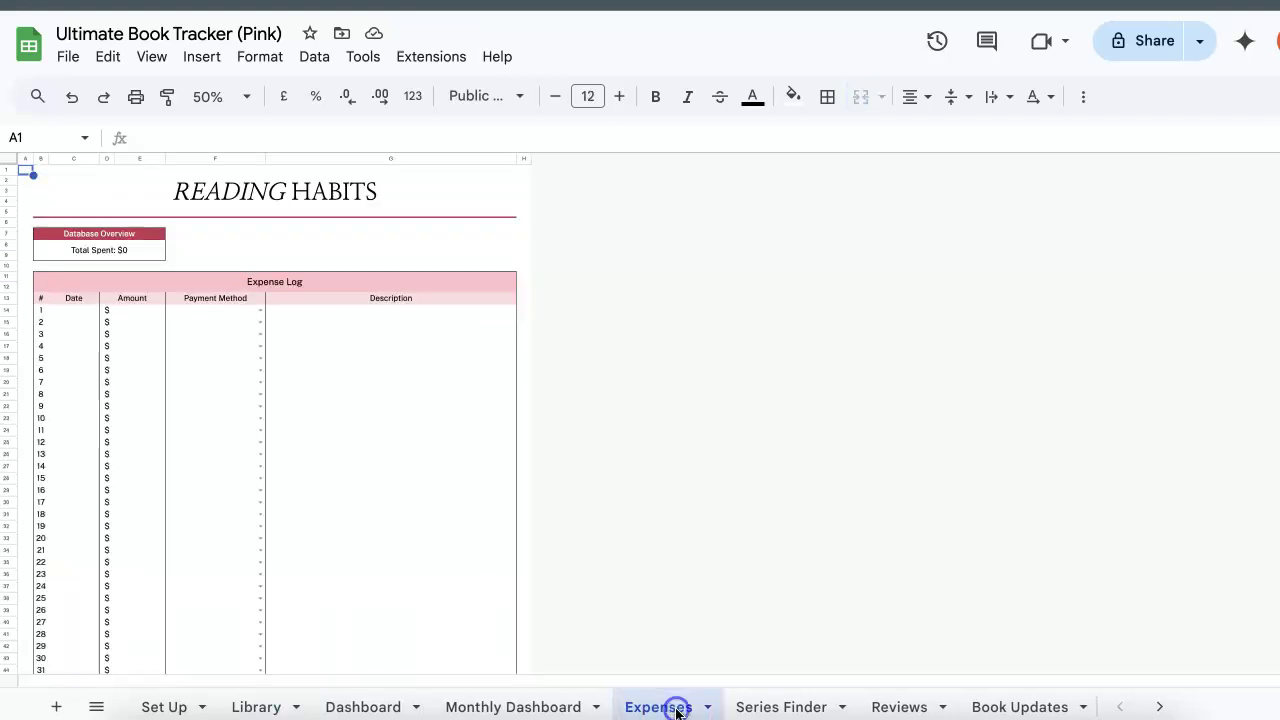
{"action": "double_click", "coordinate": [74, 313]}
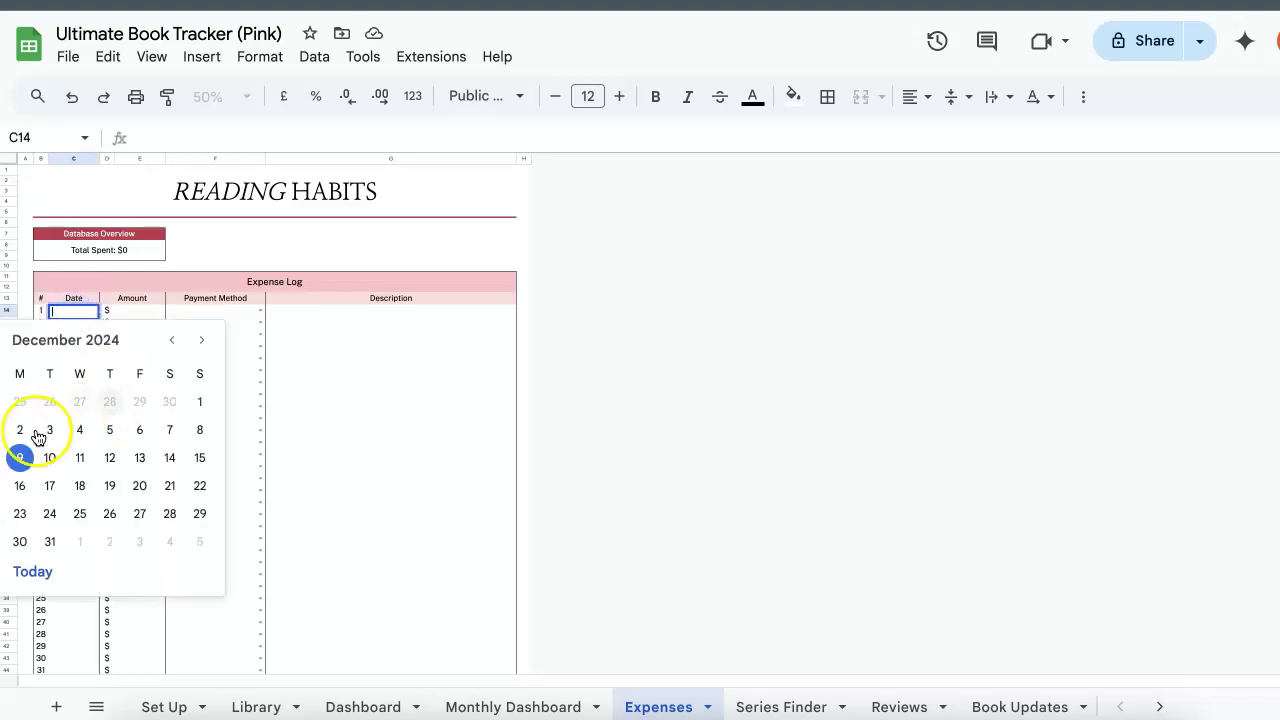
{"action": "left_click", "coordinate": [20, 457]}
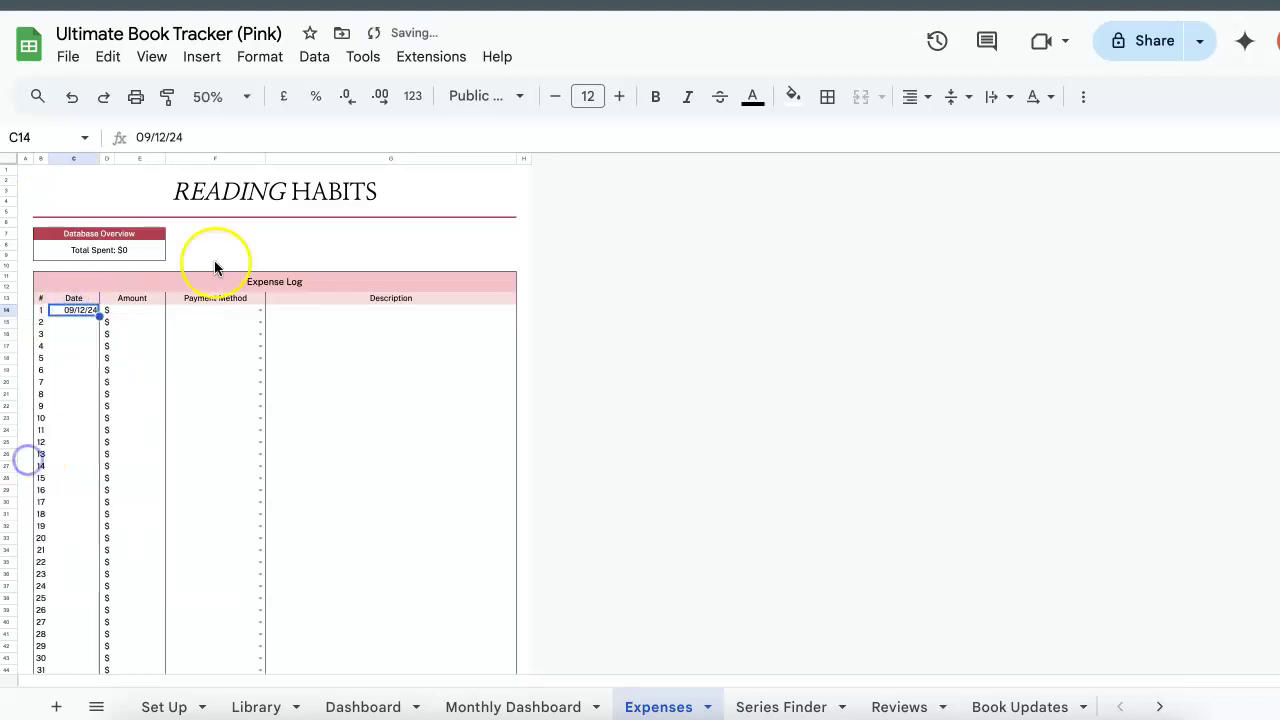
{"action": "left_click", "coordinate": [134, 310]}
{"action": "type", "text": "5"}
{"action": "key", "text": "Return"}
{"action": "key", "text": "Up"}
{"action": "key", "text": "Right"}
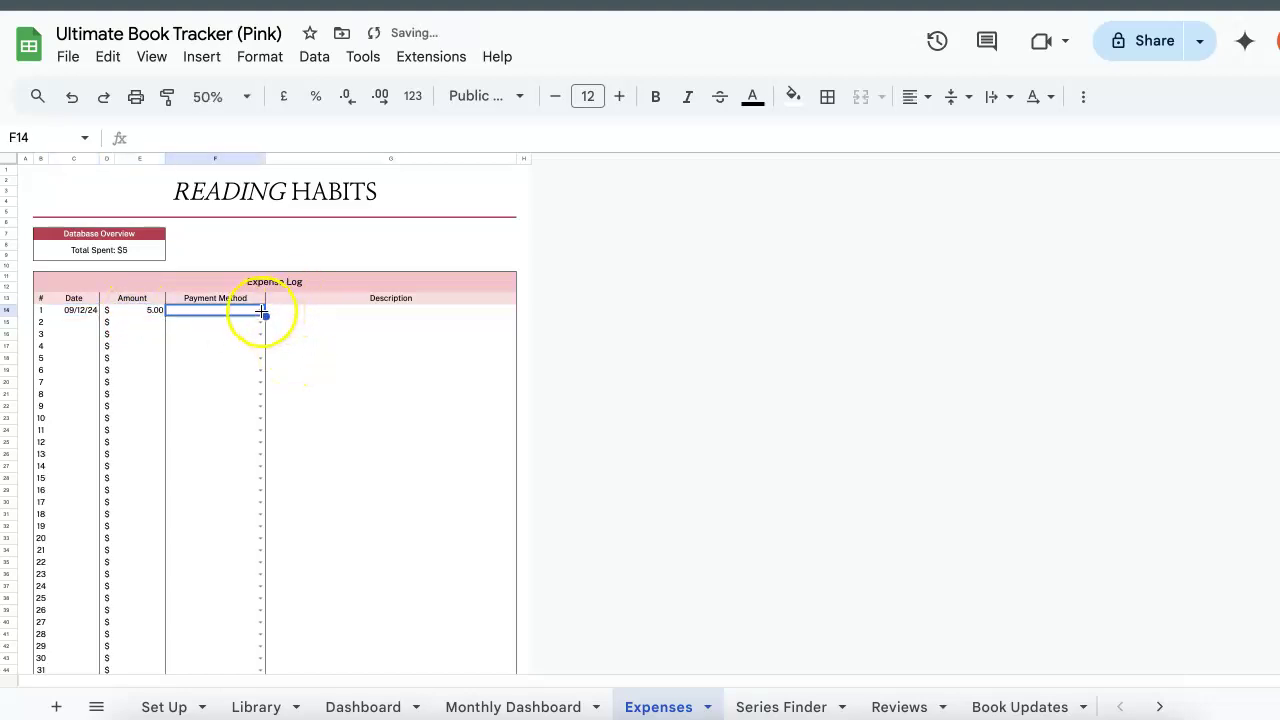
Step: Set the first expense's payment method to Cash and centre the row
{"action": "left_click", "coordinate": [259, 313]}
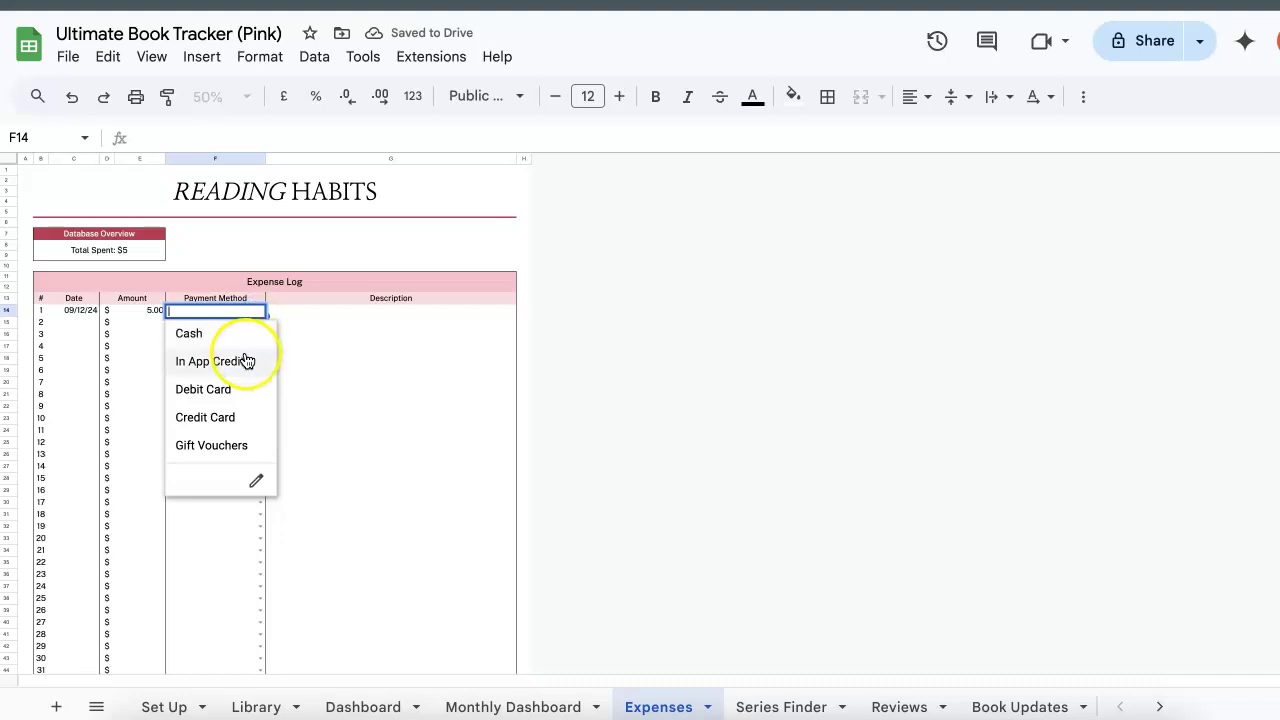
{"action": "left_click", "coordinate": [241, 336]}
{"action": "left_click", "coordinate": [317, 311]}
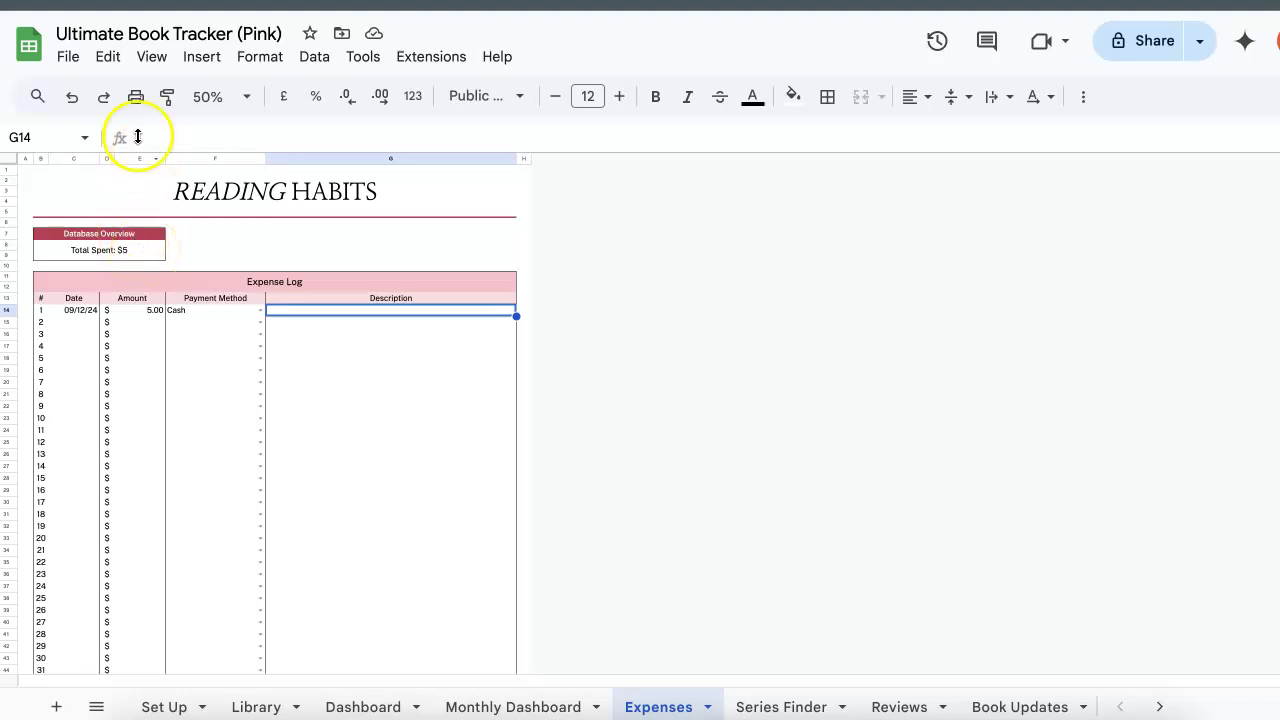
{"action": "key", "text": "ctrl+z"}
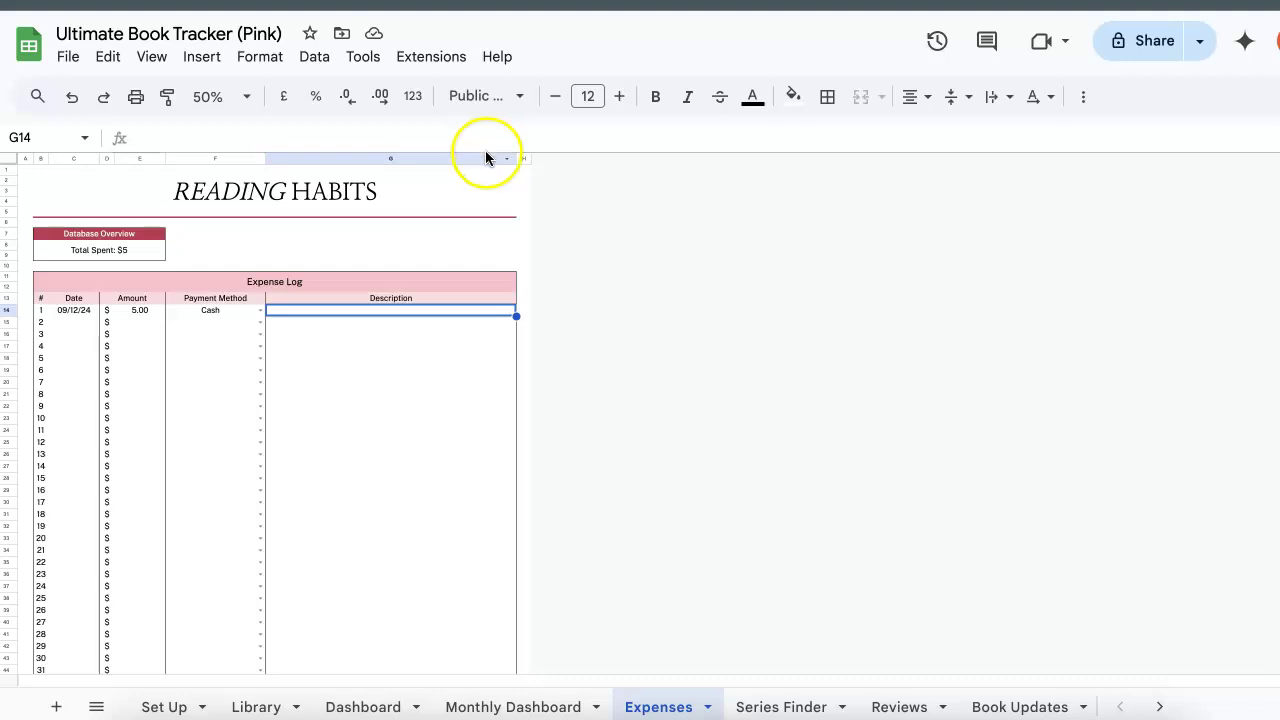
Step: In Series Finder, preview the Harry Potter series, then switch back to Witch Hat Atelier
{"action": "left_click", "coordinate": [779, 707]}
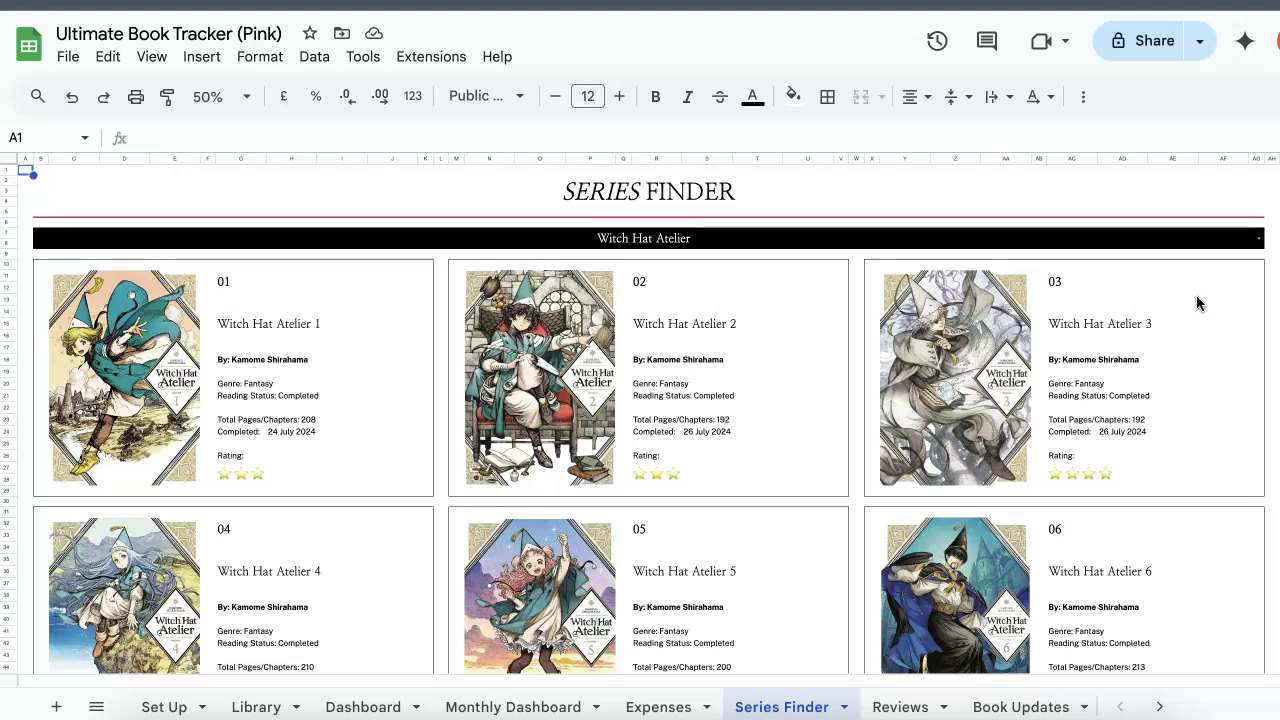
{"action": "left_click", "coordinate": [1258, 239]}
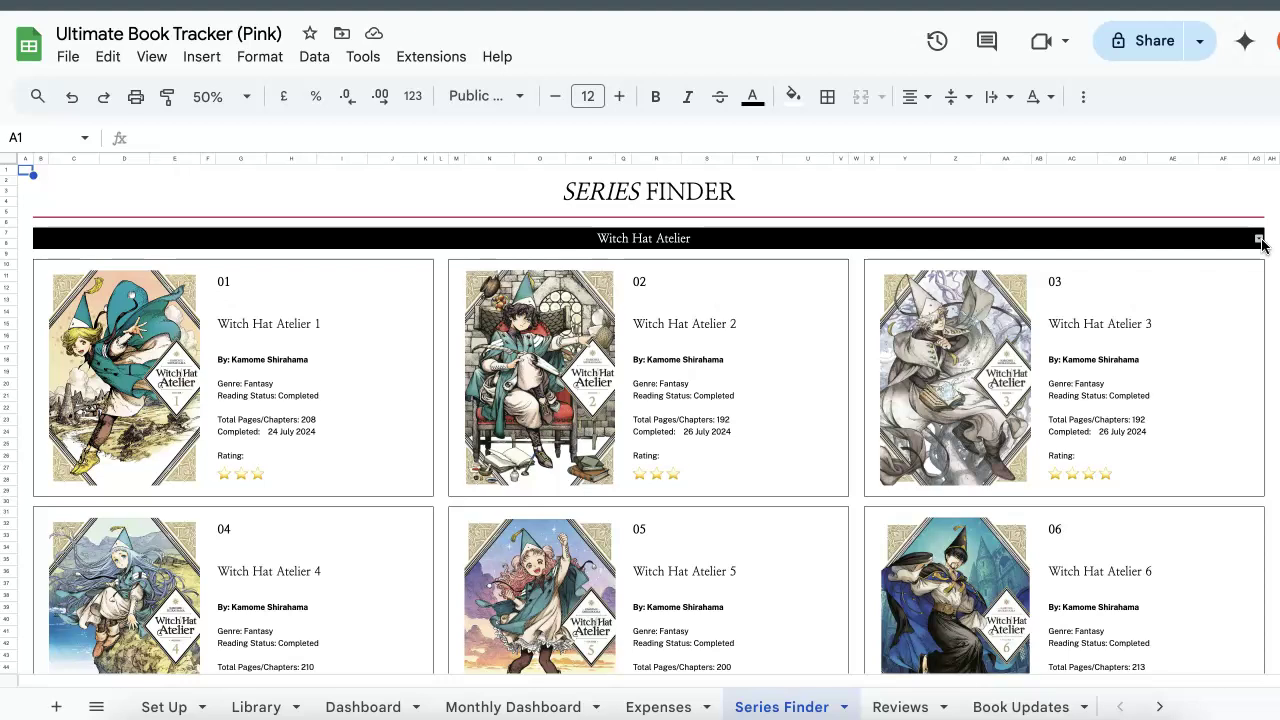
{"action": "left_click", "coordinate": [1260, 240]}
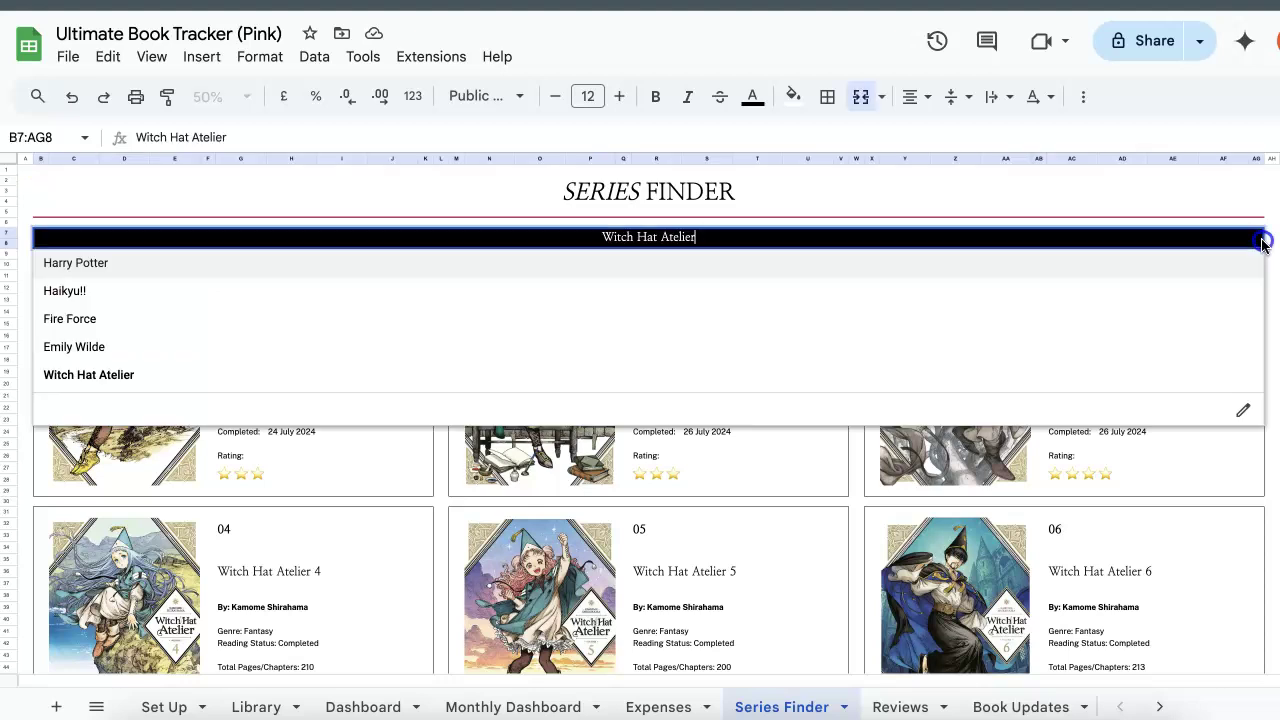
{"action": "left_click", "coordinate": [90, 262]}
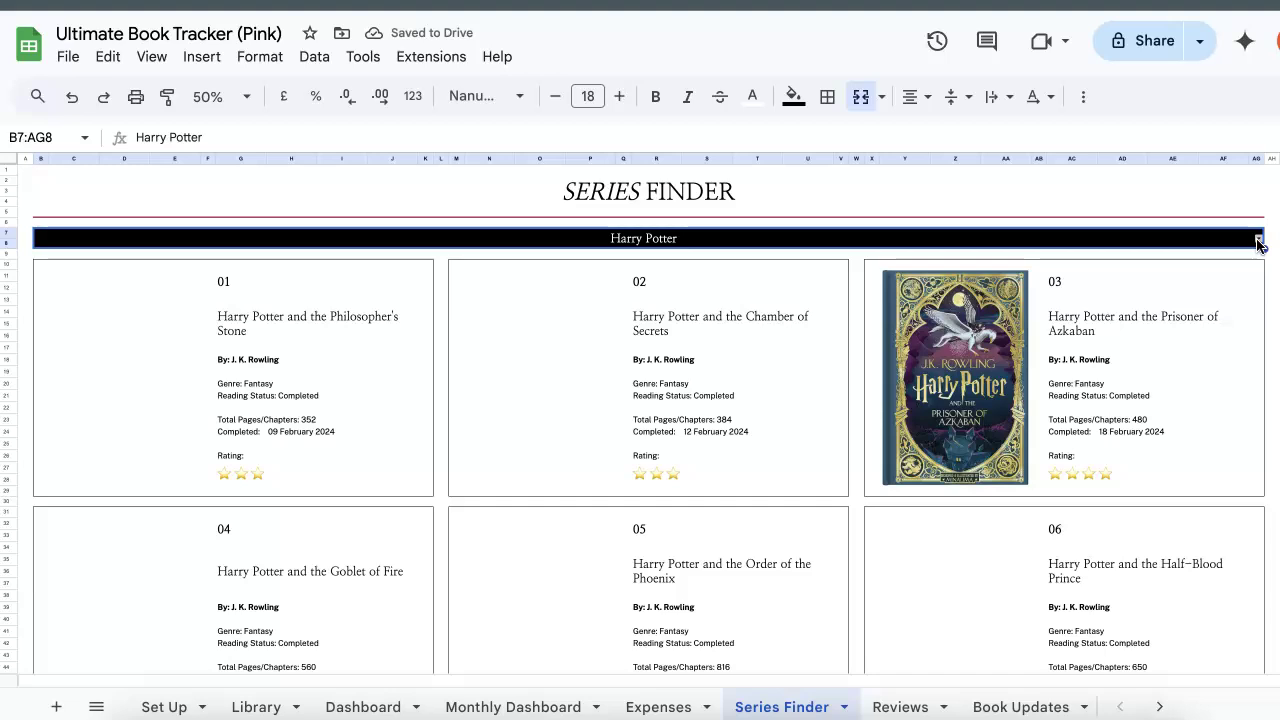
{"action": "left_click", "coordinate": [1260, 242]}
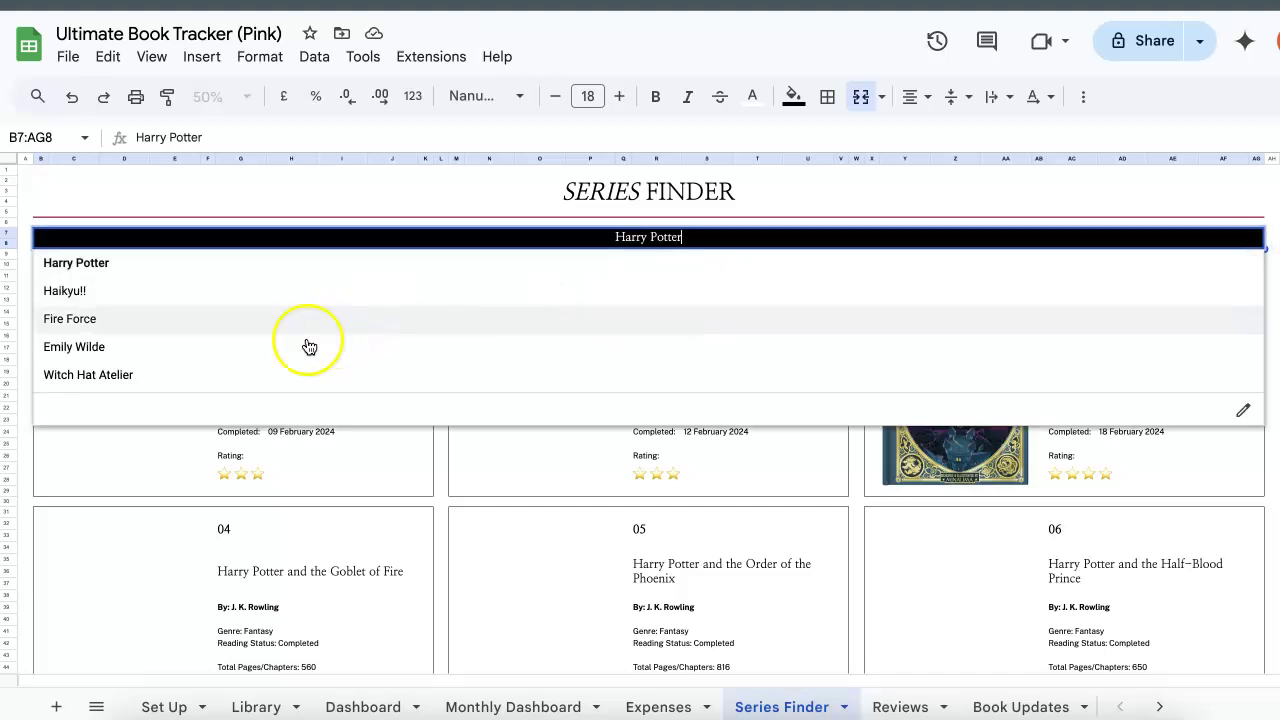
{"action": "left_click", "coordinate": [254, 370]}
Step: Inspect card 02's cover, author, Genre and Reading Status formulas, then go to the Reviews sheet
{"action": "scroll", "coordinate": [445, 482], "scroll_direction": "down", "scroll_amount": 10}
{"action": "scroll", "coordinate": [445, 489], "scroll_direction": "down", "scroll_amount": 15}
{"action": "scroll", "coordinate": [445, 489], "scroll_direction": "up", "scroll_amount": 3}
{"action": "scroll", "coordinate": [445, 489], "scroll_direction": "up", "scroll_amount": 20}
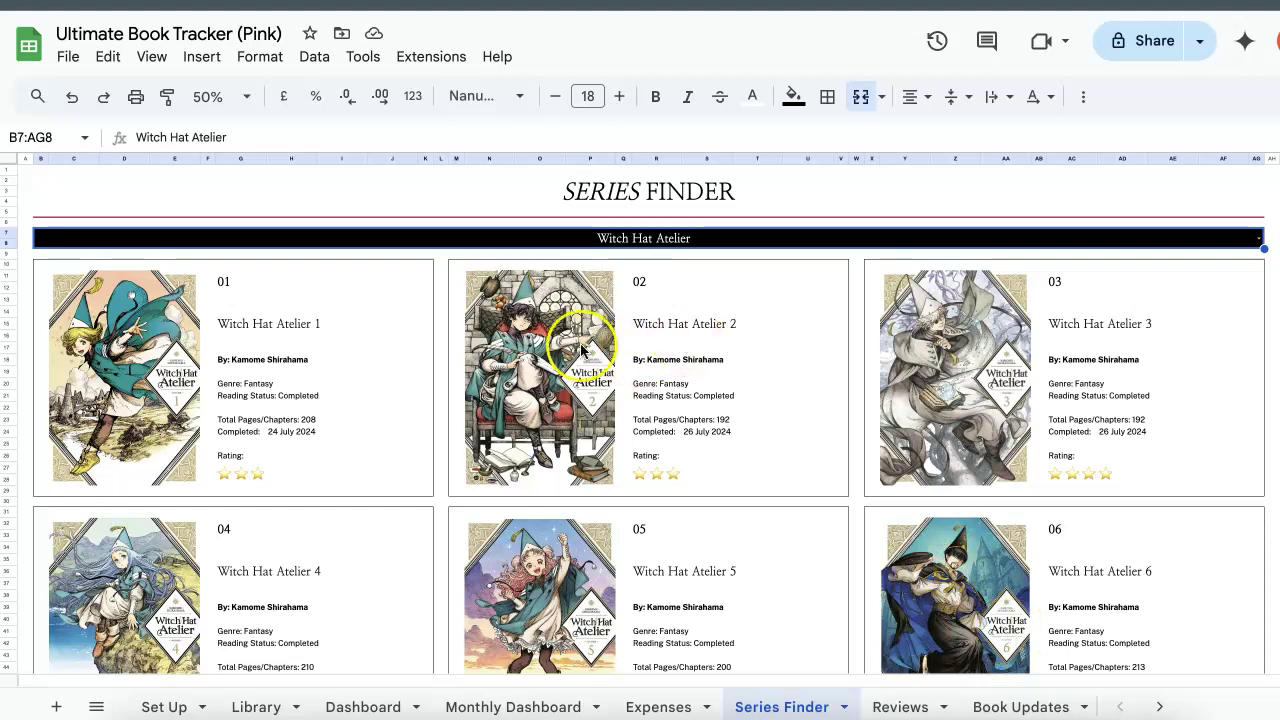
{"action": "left_click", "coordinate": [548, 350]}
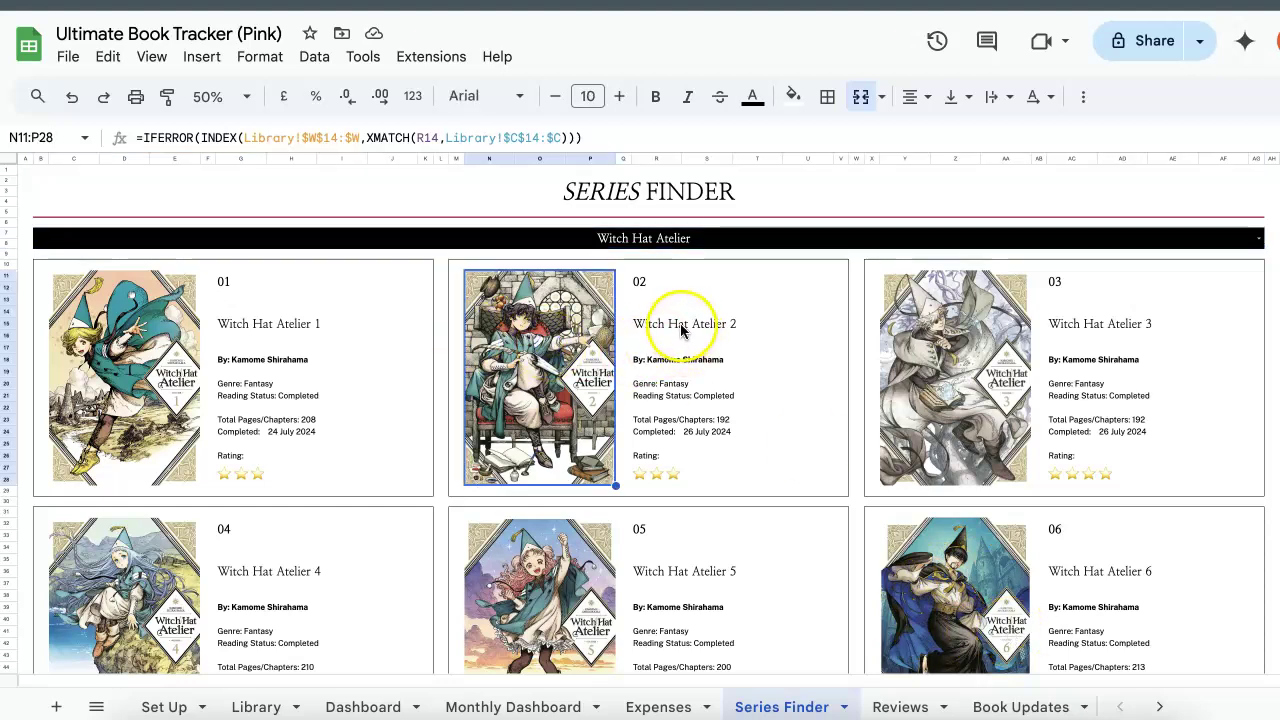
{"action": "left_click", "coordinate": [684, 359]}
{"action": "left_click", "coordinate": [678, 384]}
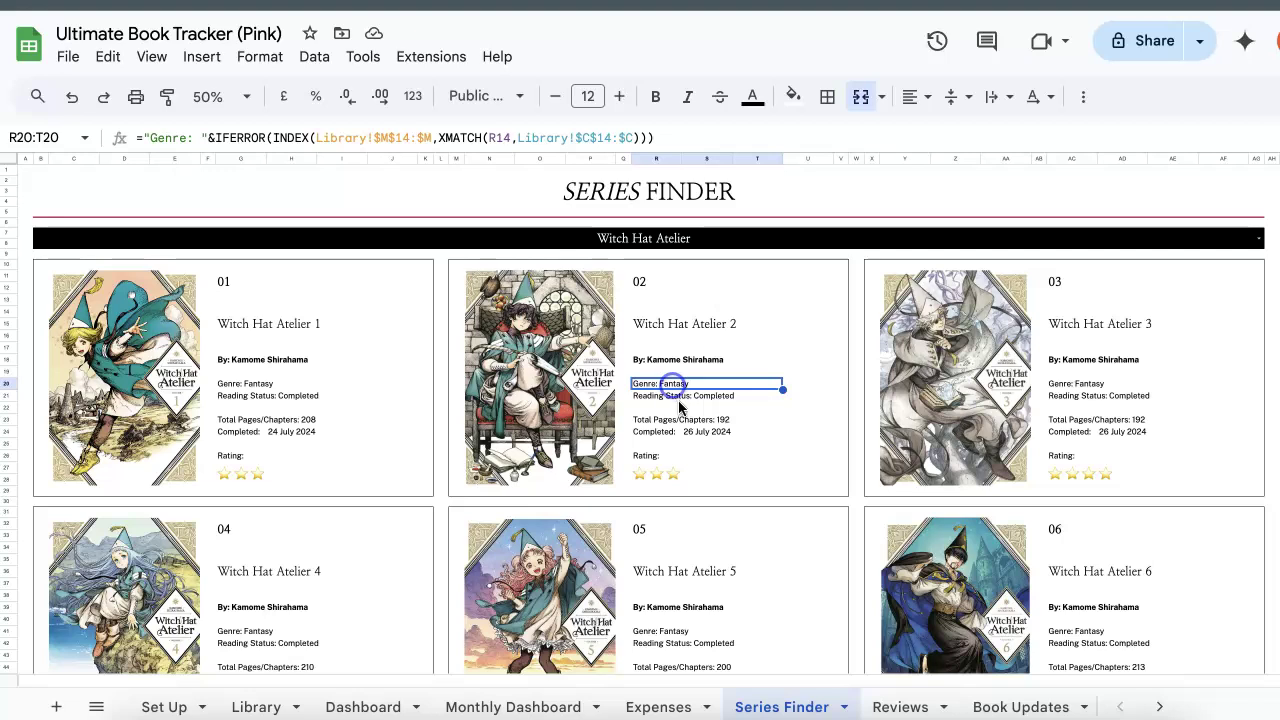
{"action": "left_click", "coordinate": [680, 398]}
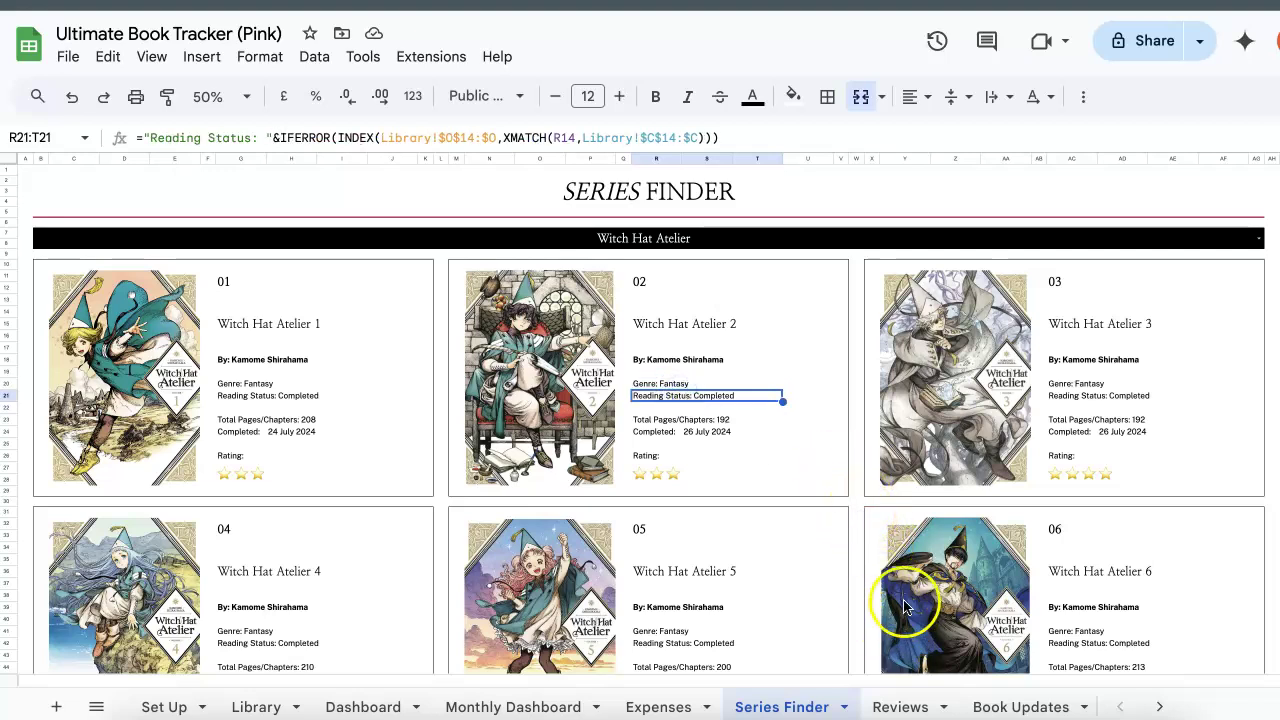
{"action": "left_click", "coordinate": [890, 707]}
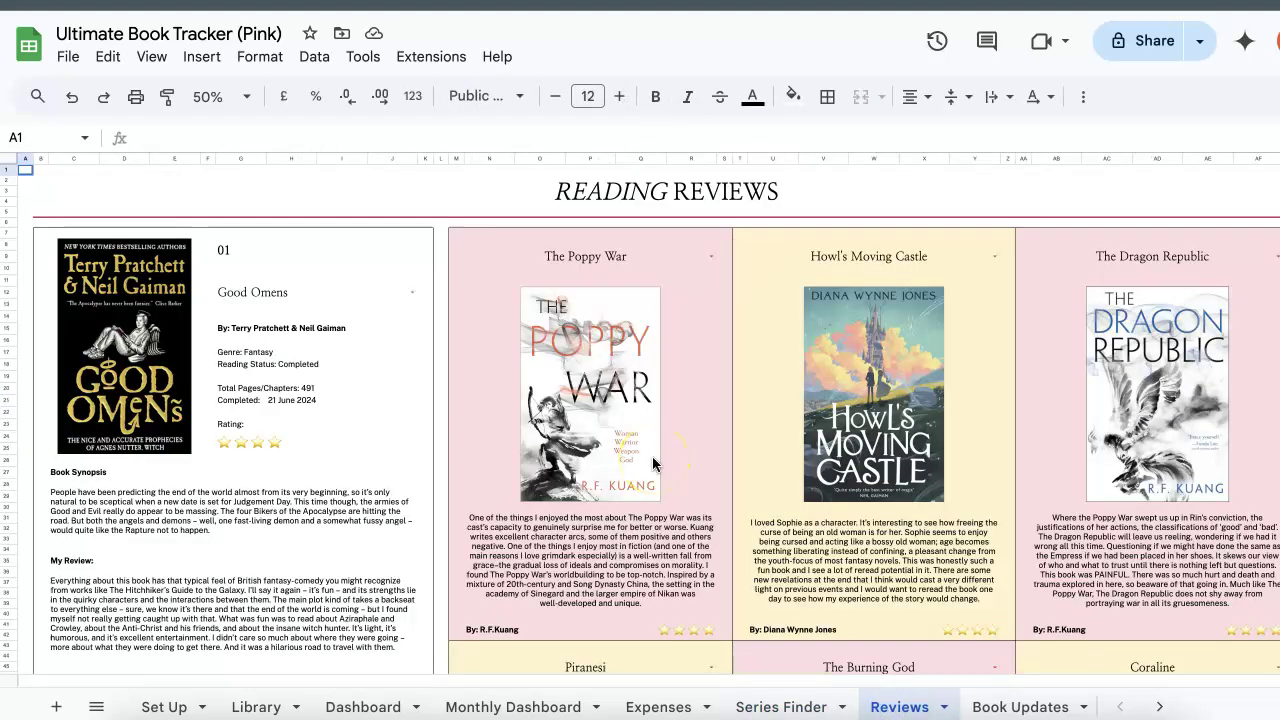
{"action": "scroll", "coordinate": [387, 341], "scroll_direction": "down", "scroll_amount": 2}
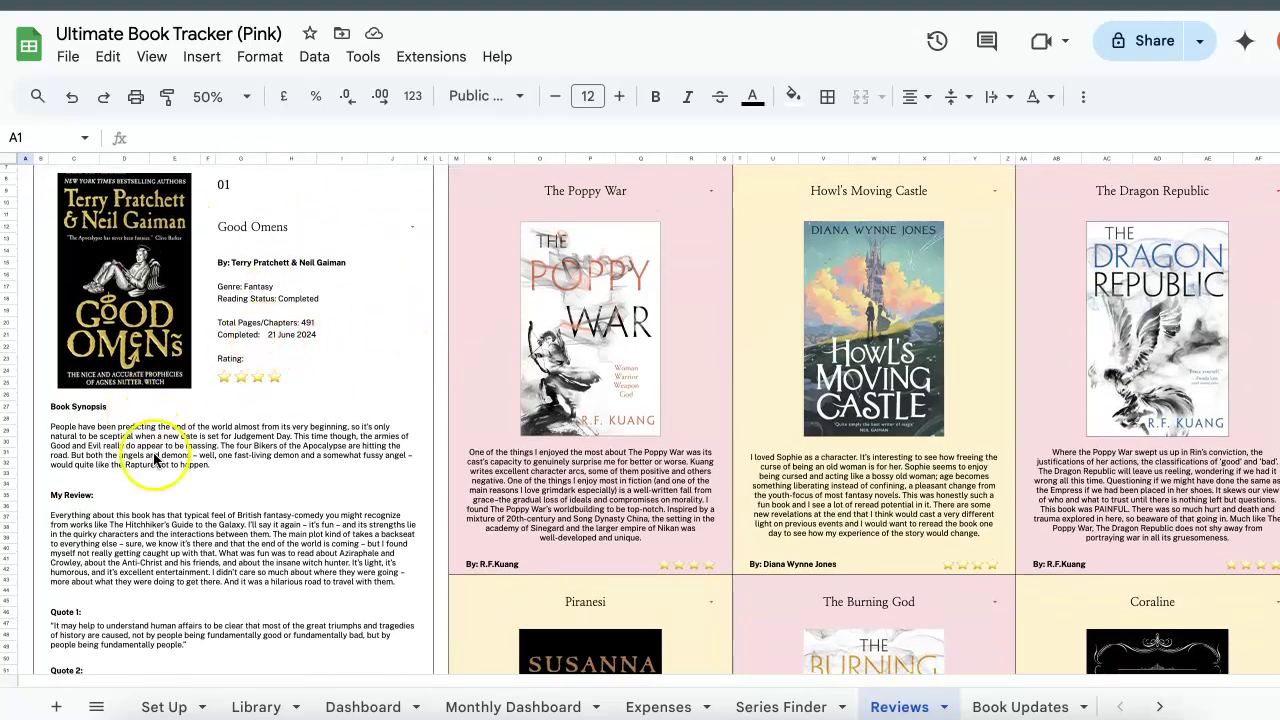
{"action": "scroll", "coordinate": [175, 630], "scroll_direction": "down", "scroll_amount": 1}
{"action": "scroll", "coordinate": [175, 635], "scroll_direction": "down", "scroll_amount": 1}
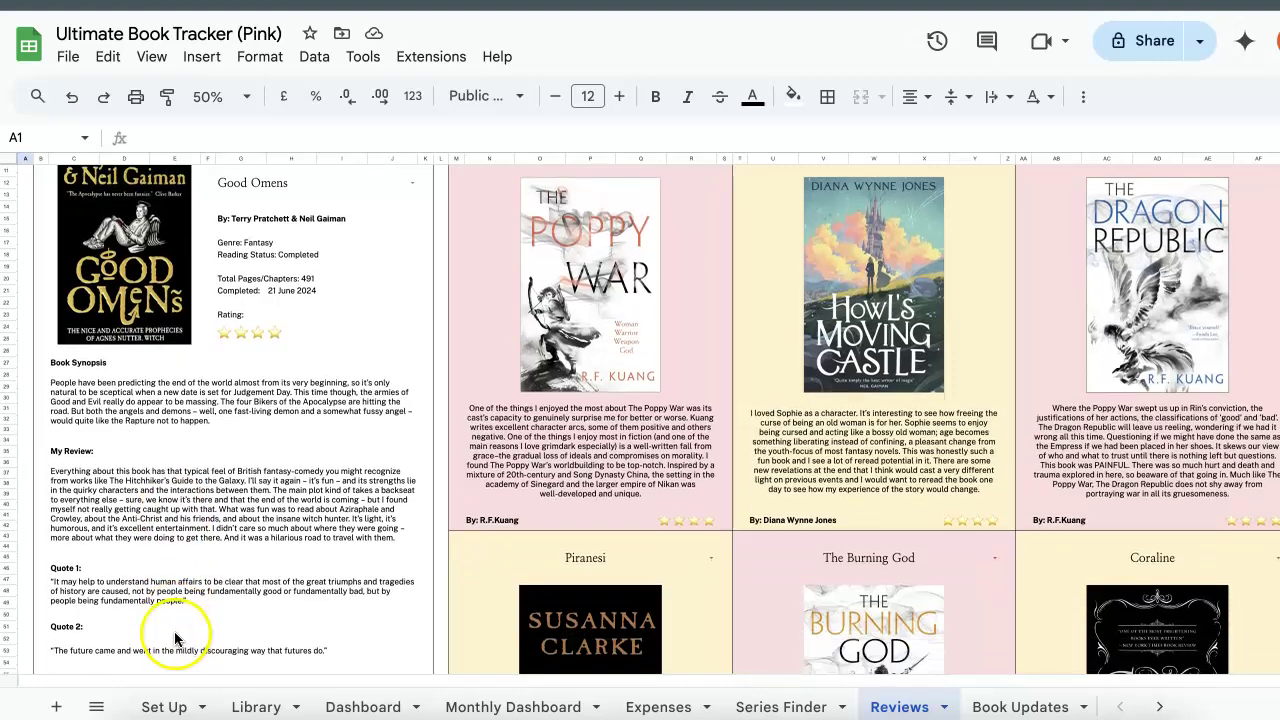
{"action": "scroll", "coordinate": [640, 430], "scroll_direction": "up", "scroll_amount": 3}
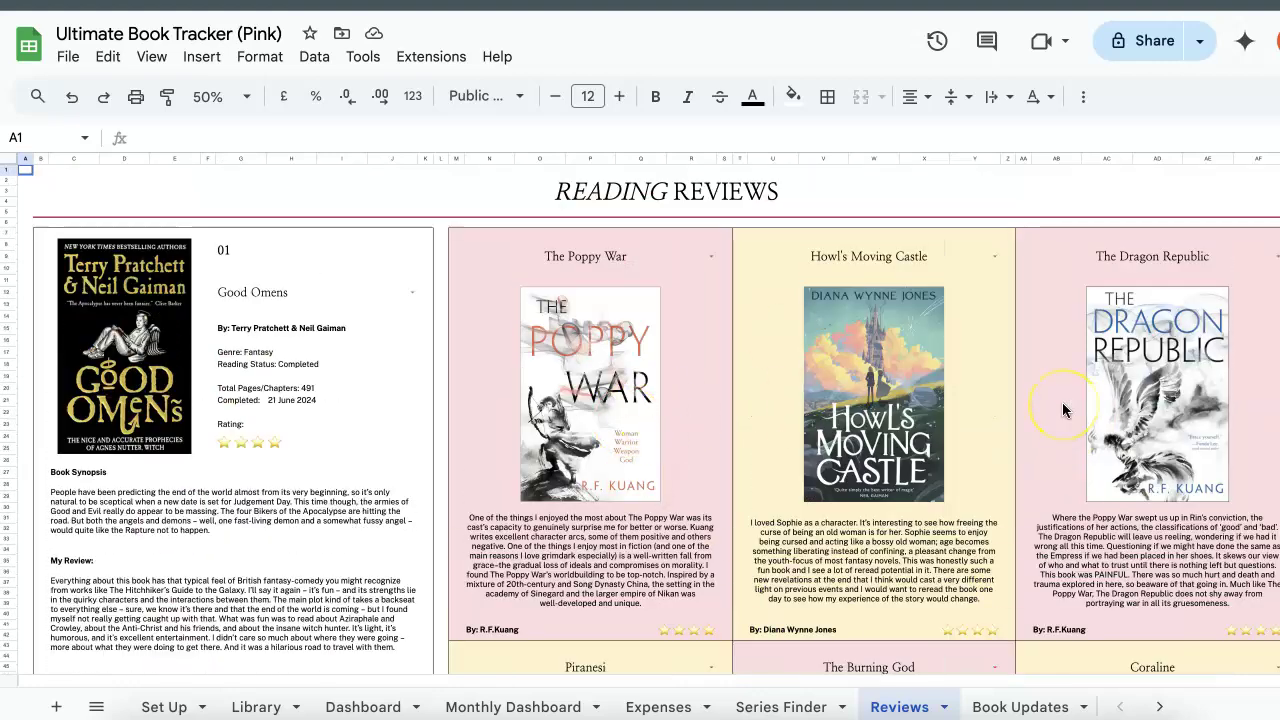
{"action": "scroll", "coordinate": [1062, 410], "scroll_direction": "down", "scroll_amount": 10}
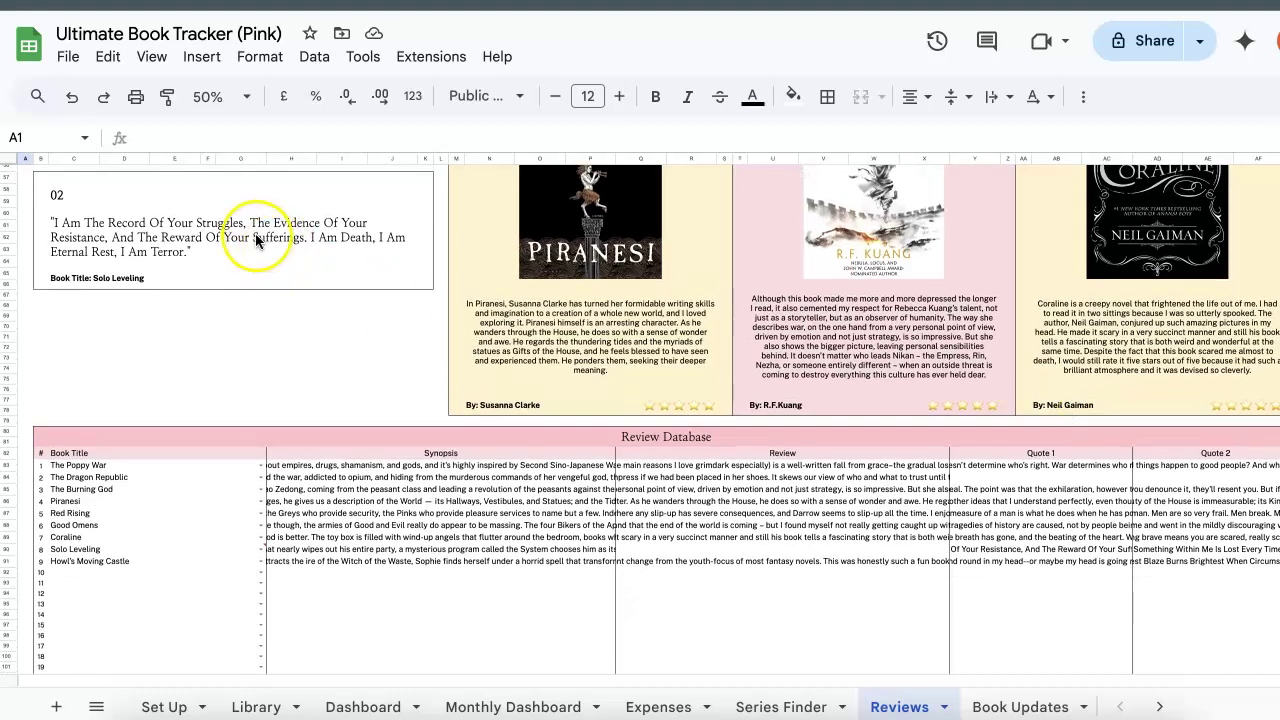
{"action": "scroll", "coordinate": [566, 550], "scroll_direction": "down", "scroll_amount": 1}
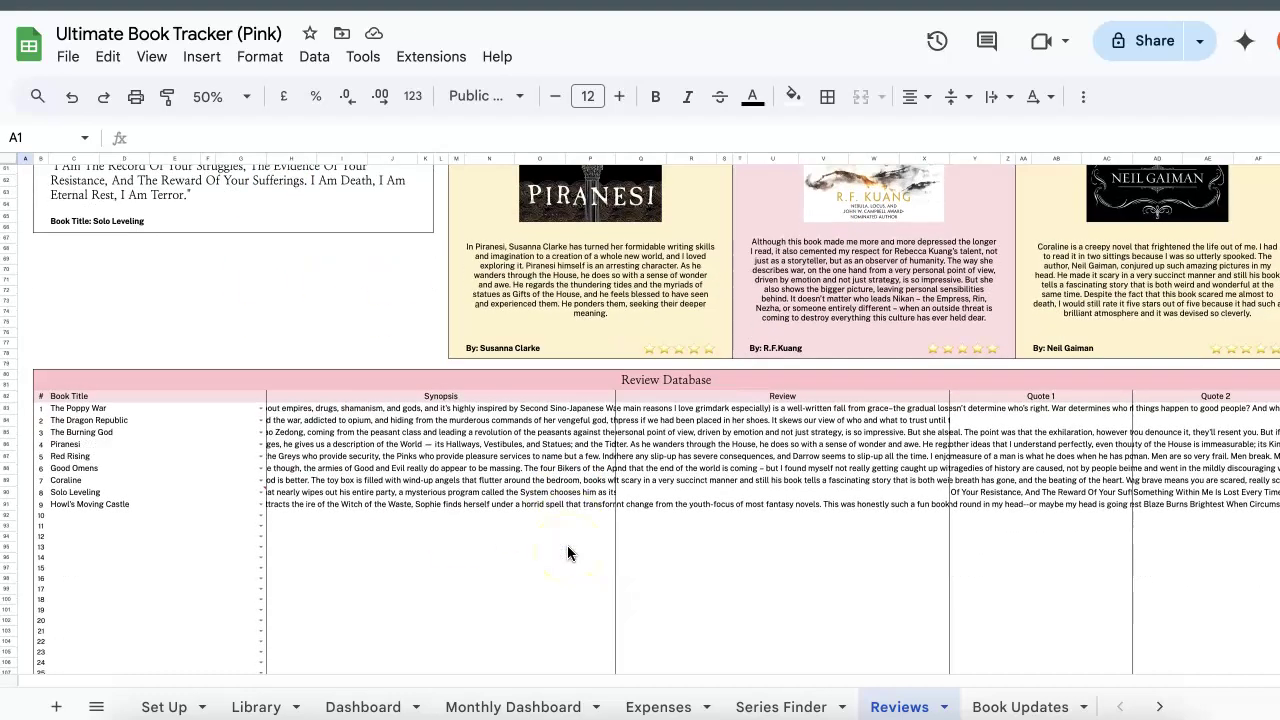
{"action": "scroll", "coordinate": [502, 400], "scroll_direction": "up", "scroll_amount": 11}
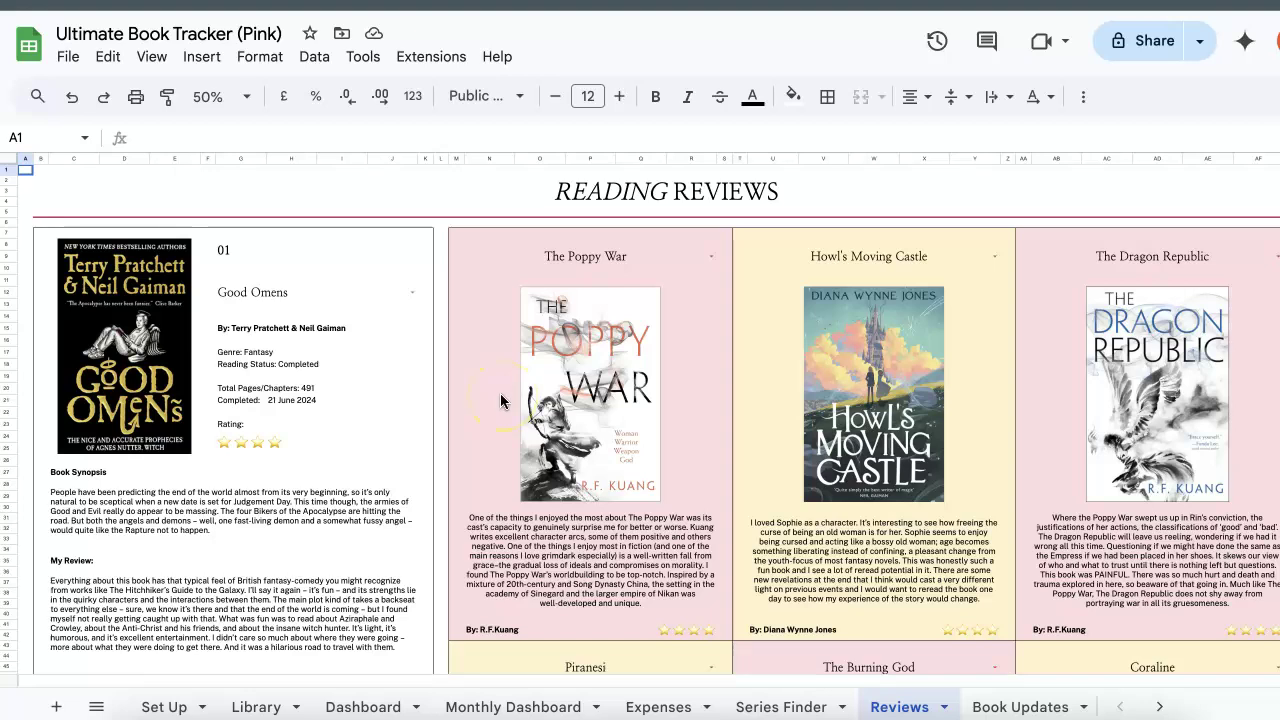
Step: Feature The Poppy War as review 01
{"action": "left_click", "coordinate": [412, 295]}
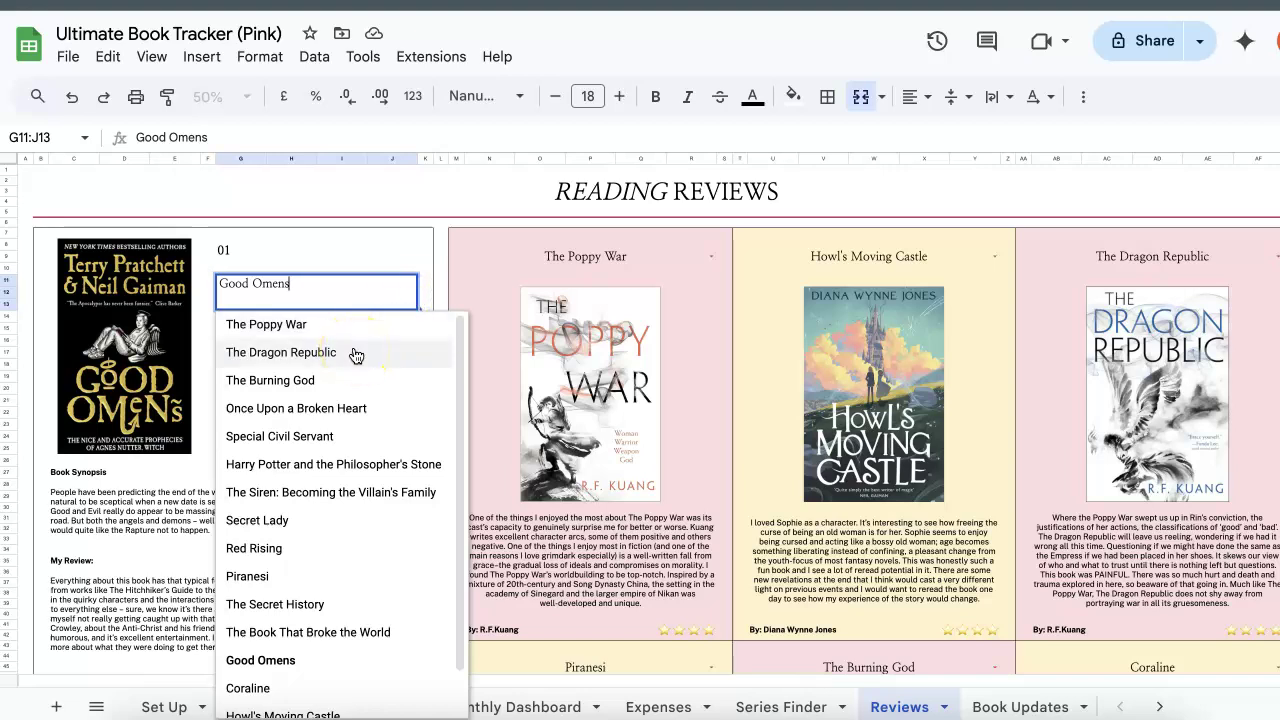
{"action": "left_click", "coordinate": [325, 326]}
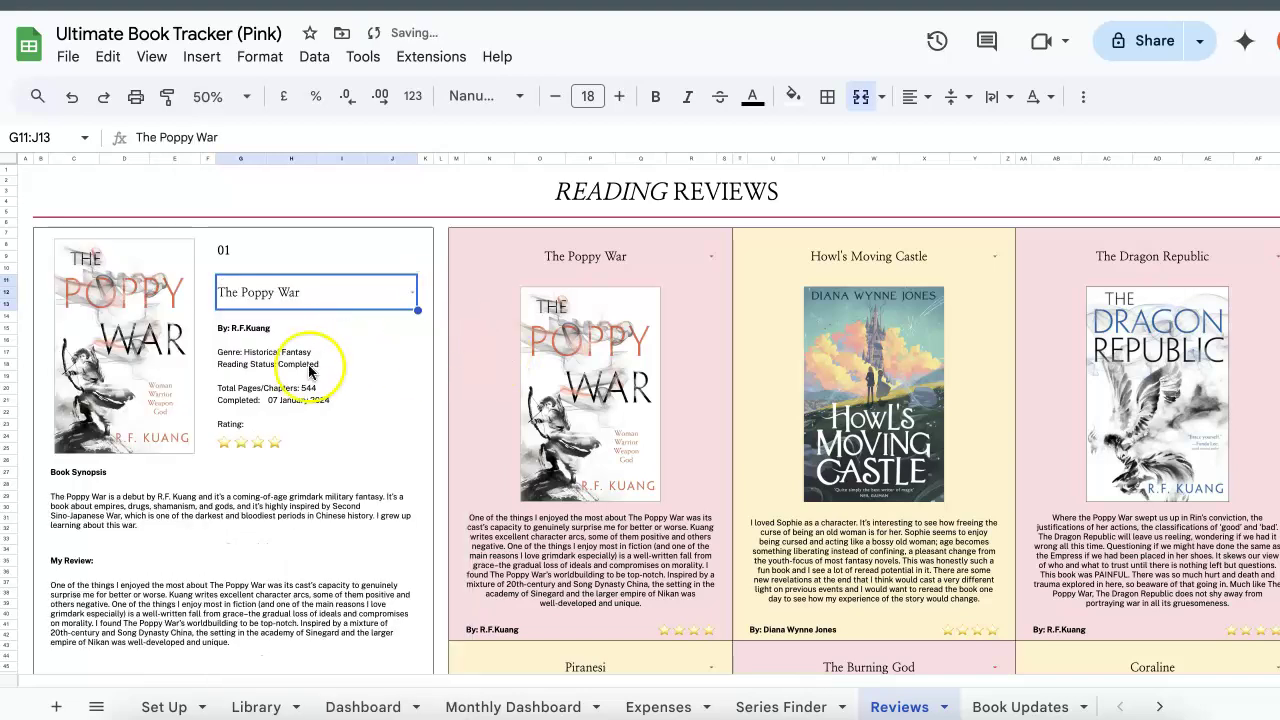
{"action": "scroll", "coordinate": [305, 370], "scroll_direction": "down", "scroll_amount": 5}
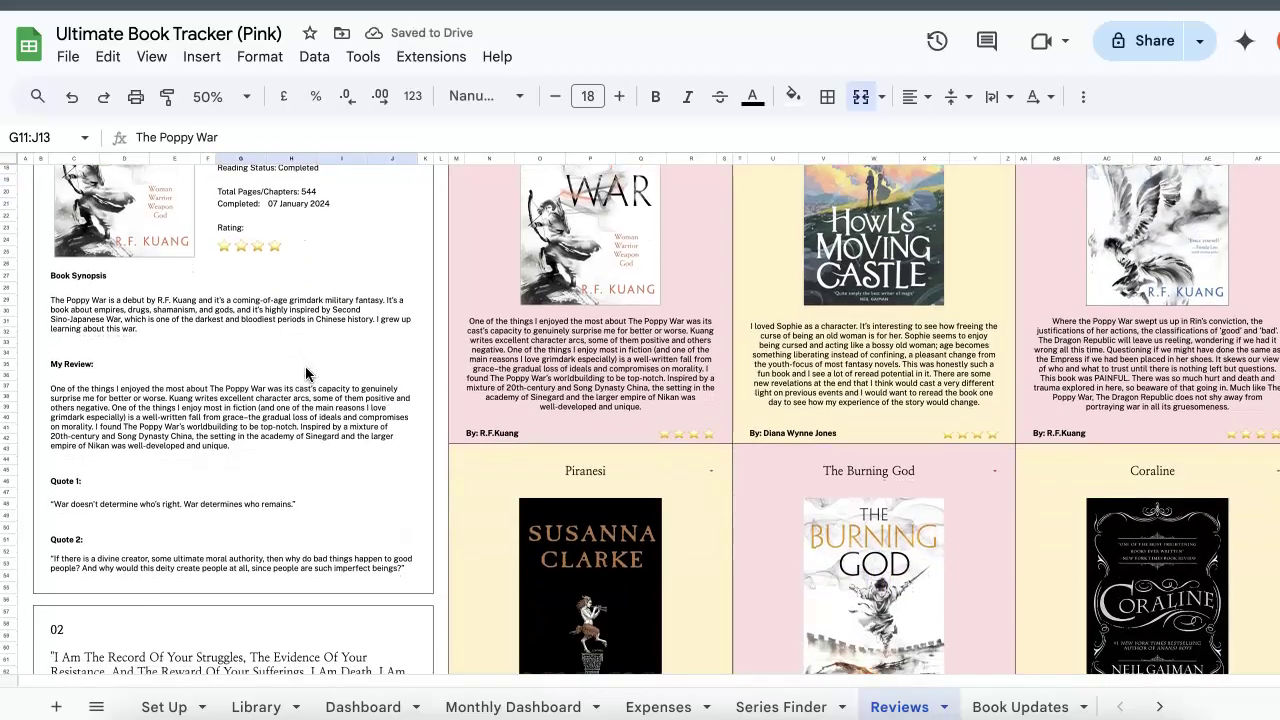
{"action": "scroll", "coordinate": [305, 370], "scroll_direction": "down", "scroll_amount": 12}
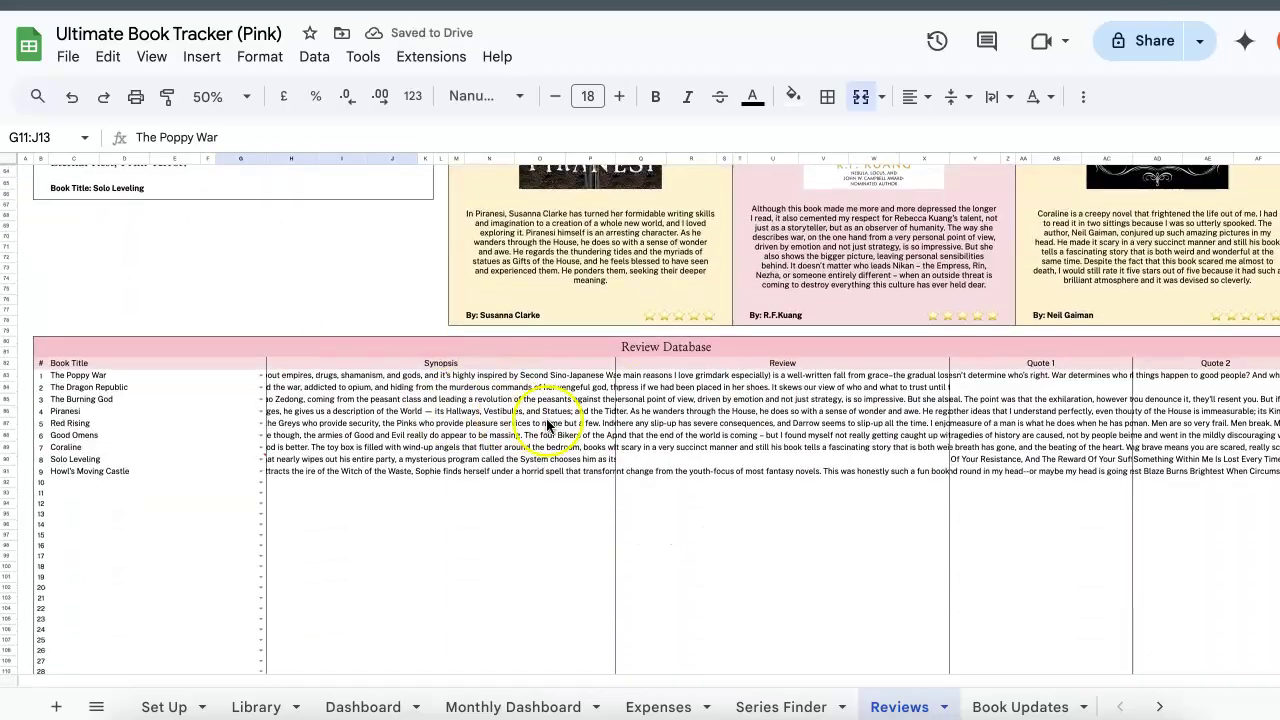
{"action": "scroll", "coordinate": [547, 425], "scroll_direction": "up", "scroll_amount": 12}
{"action": "scroll", "coordinate": [468, 432], "scroll_direction": "down", "scroll_amount": 5}
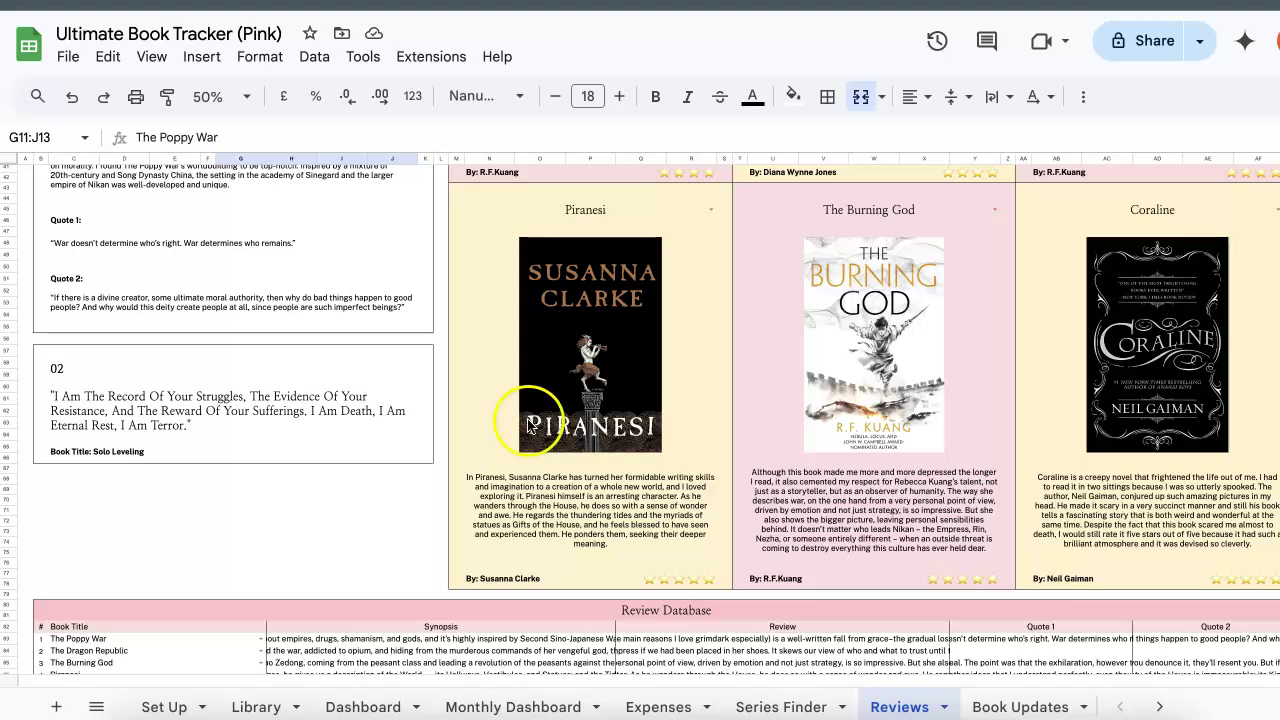
Step: Set quote 02 to the Good Omens 'future came and went' quote
{"action": "double_click", "coordinate": [229, 404]}
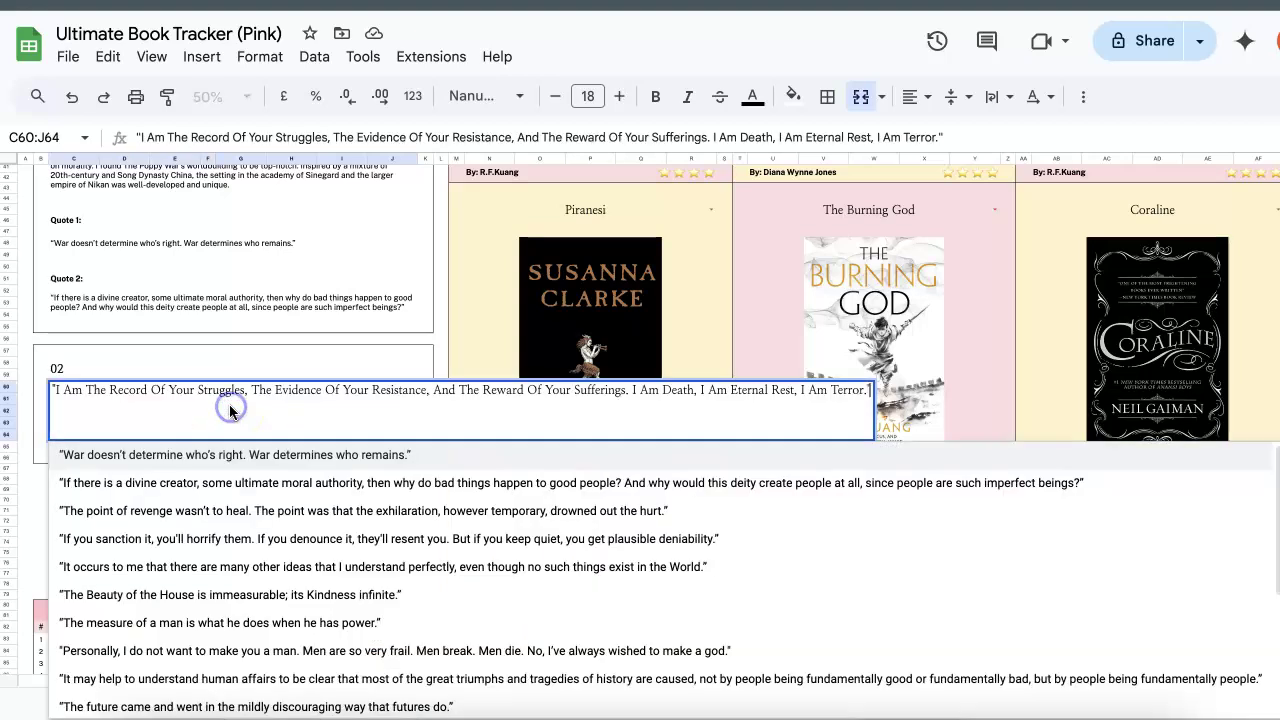
{"action": "scroll", "coordinate": [287, 583], "scroll_direction": "down", "scroll_amount": 2}
{"action": "scroll", "coordinate": [287, 583], "scroll_direction": "down", "scroll_amount": 3}
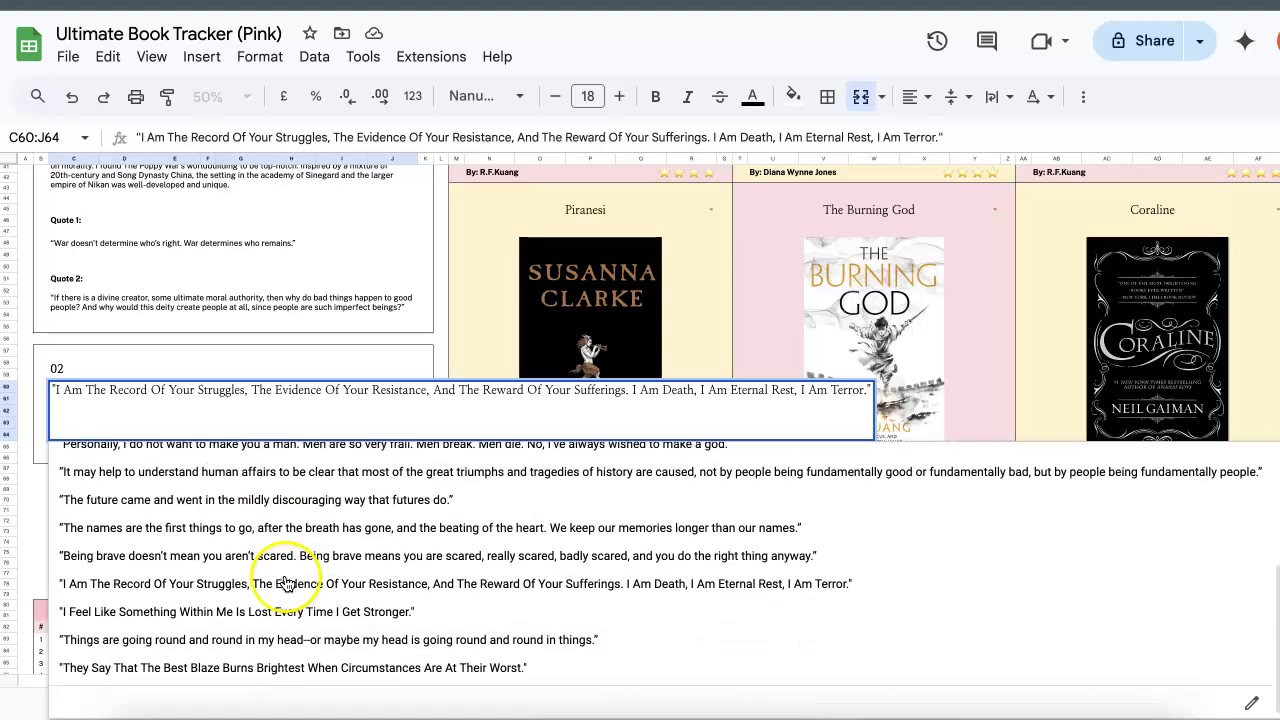
{"action": "left_click", "coordinate": [186, 500]}
{"action": "left_click", "coordinate": [86, 451]}
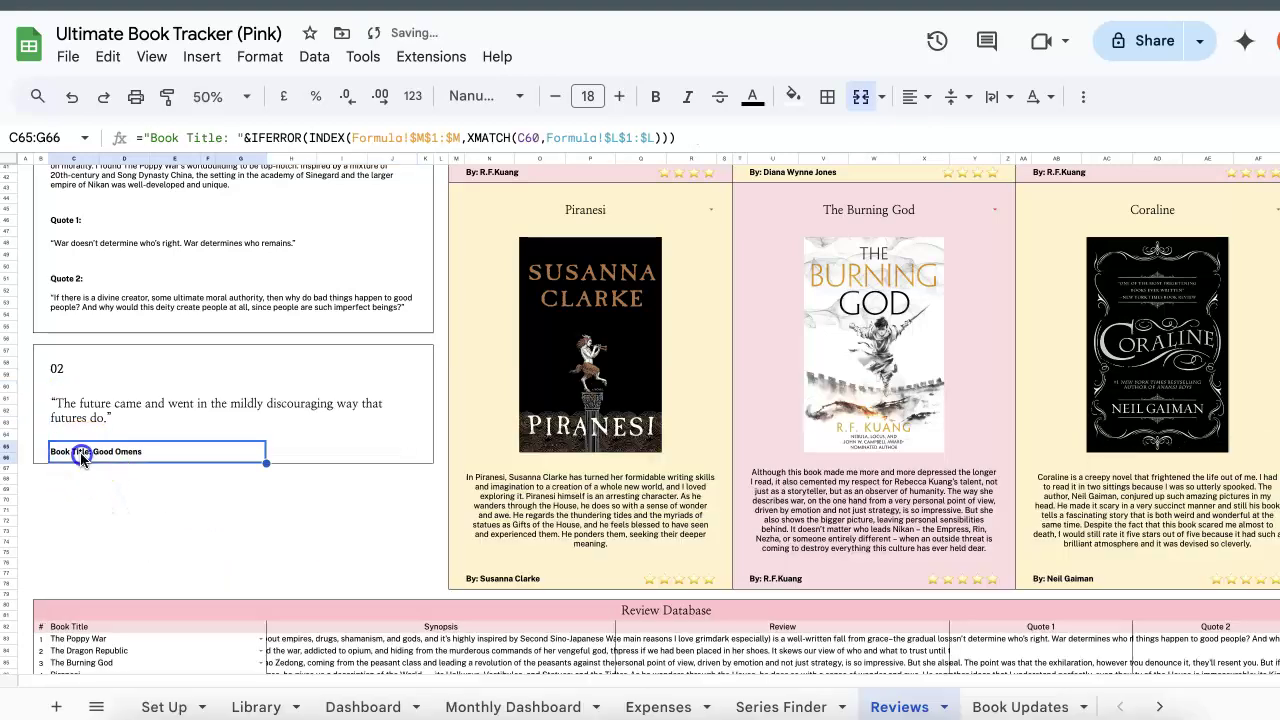
{"action": "left_click", "coordinate": [172, 514]}
{"action": "scroll", "coordinate": [450, 360], "scroll_direction": "up", "scroll_amount": 5}
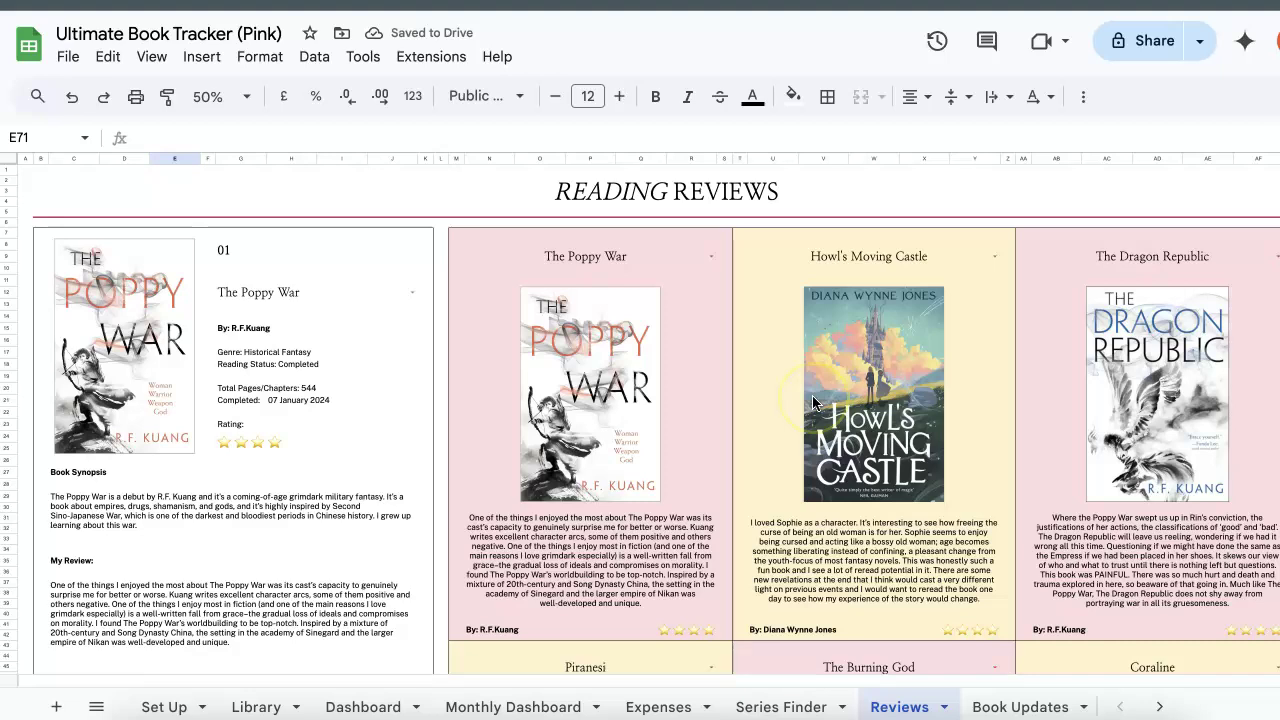
{"action": "scroll", "coordinate": [721, 199], "scroll_direction": "down", "scroll_amount": 1}
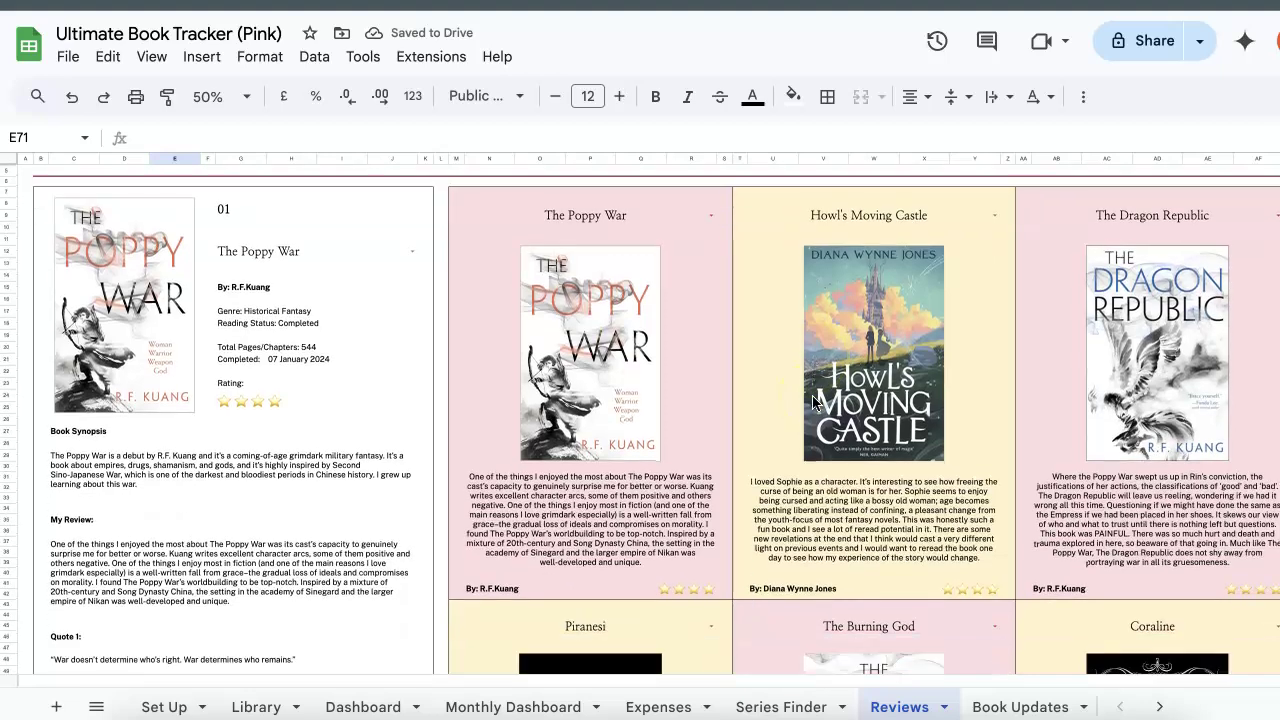
Step: Switch the first review card to Piranesi
{"action": "left_click", "coordinate": [711, 218]}
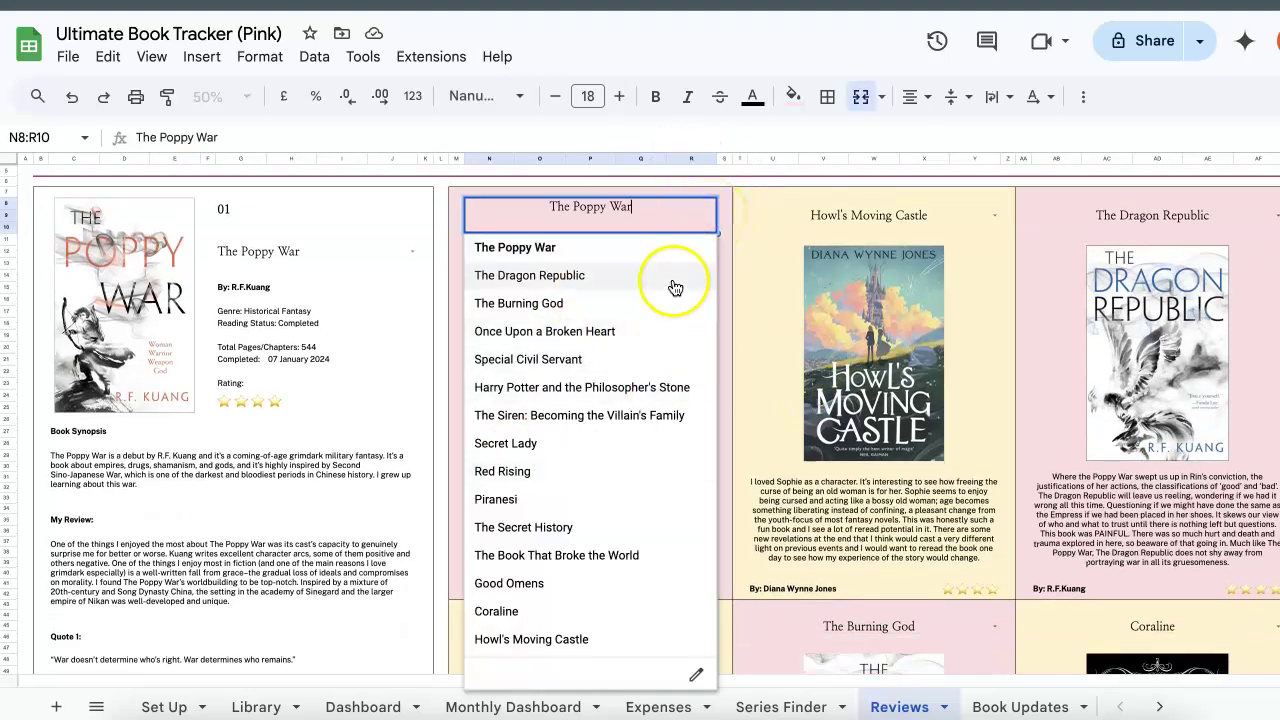
{"action": "left_click", "coordinate": [530, 514]}
{"action": "scroll", "coordinate": [740, 455], "scroll_direction": "down", "scroll_amount": 10}
{"action": "scroll", "coordinate": [740, 455], "scroll_direction": "down", "scroll_amount": 2}
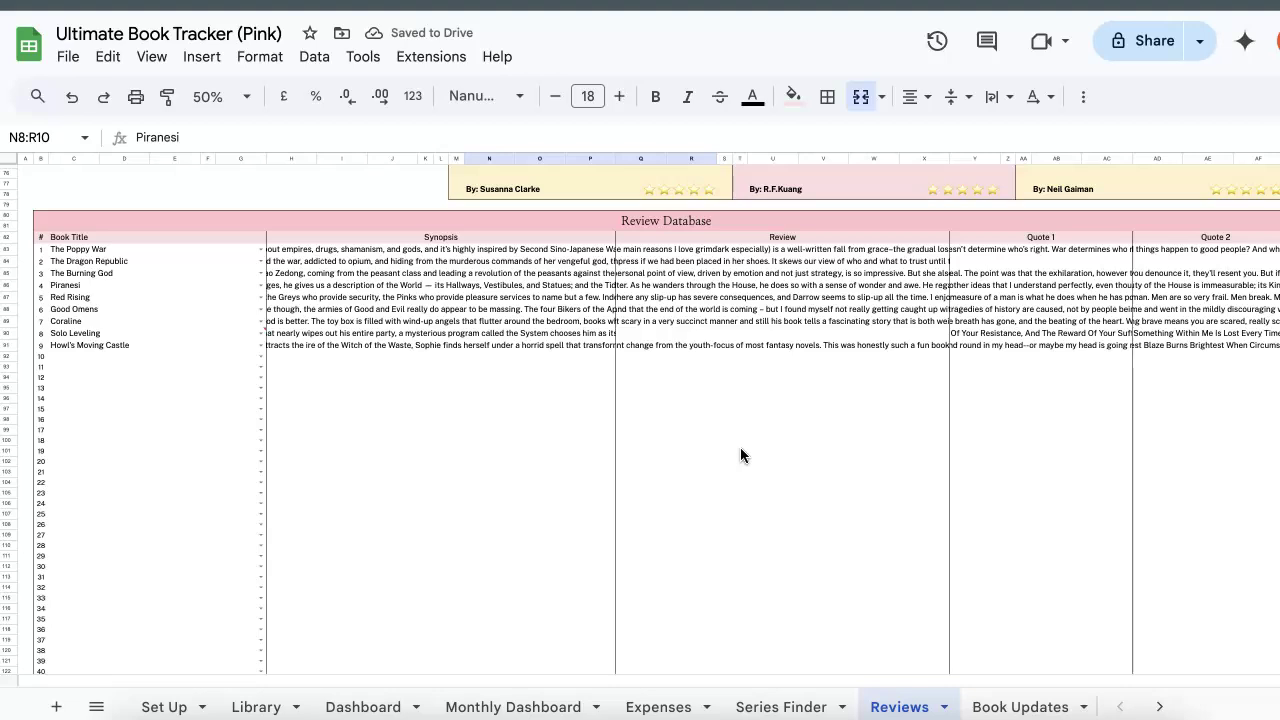
Step: Set row 10's book in the Review Database to Special Civil Servant
{"action": "scroll", "coordinate": [740, 455], "scroll_direction": "down", "scroll_amount": 1}
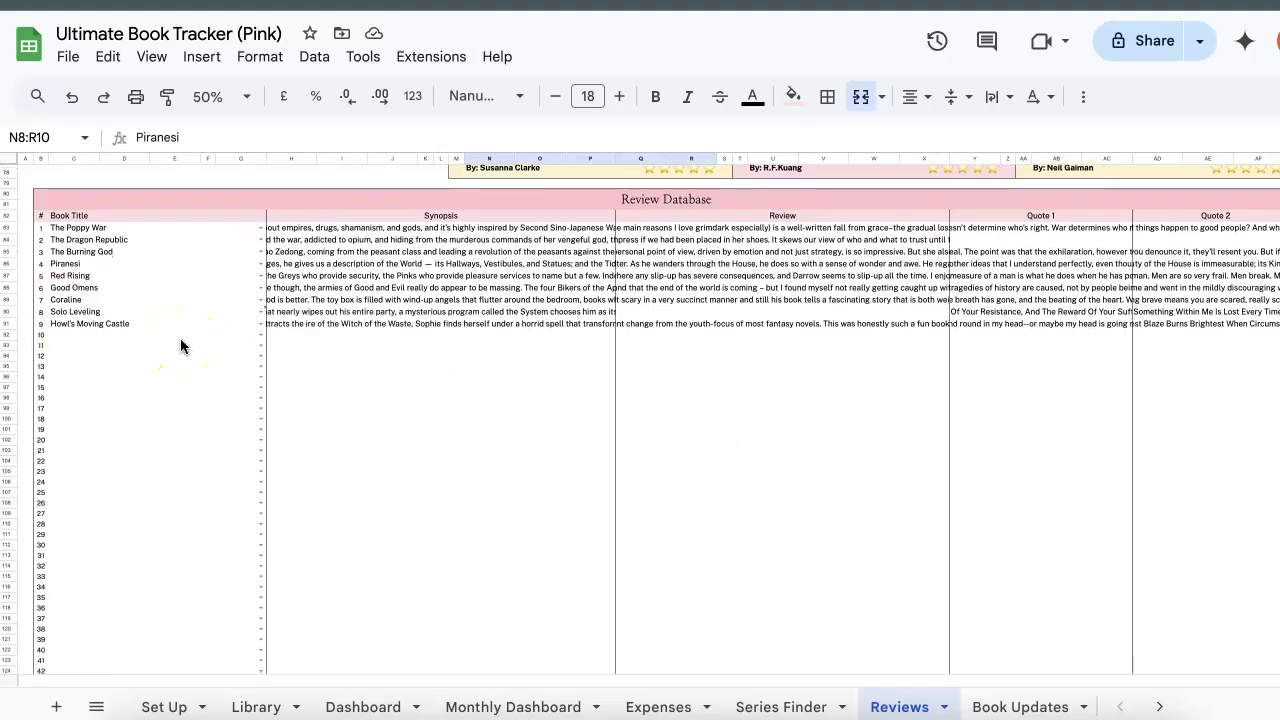
{"action": "left_click", "coordinate": [259, 338]}
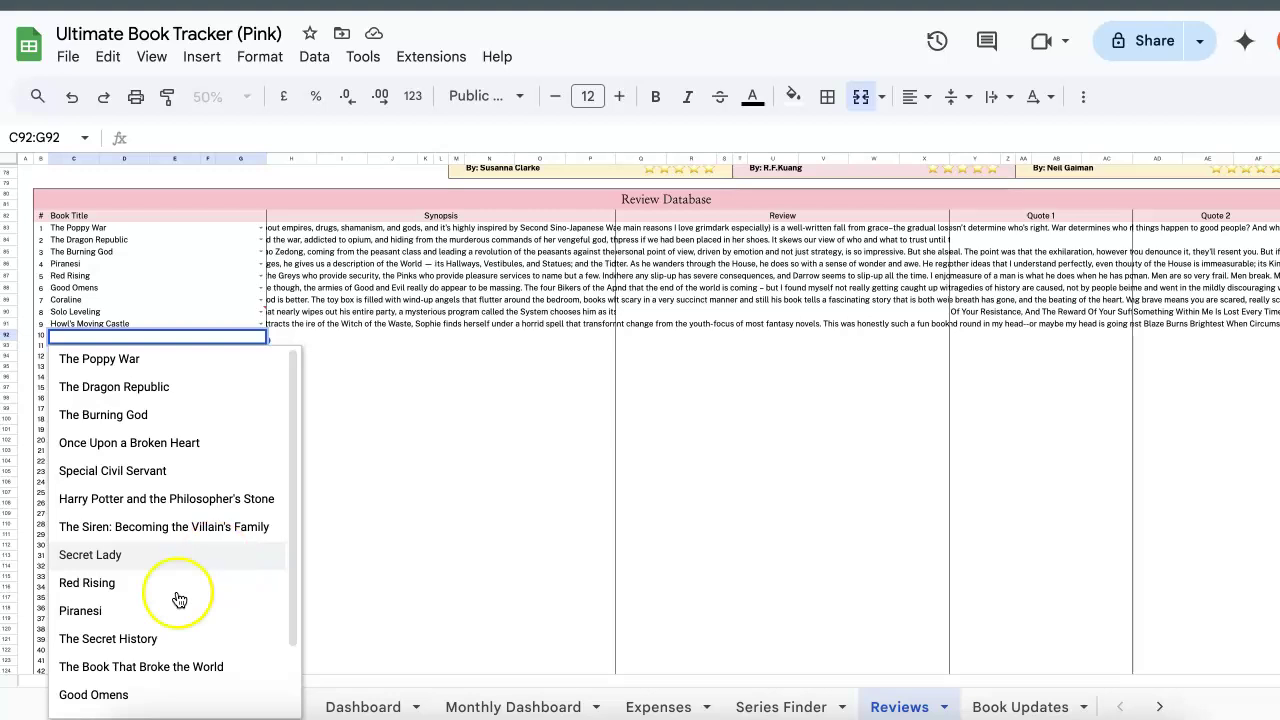
{"action": "scroll", "coordinate": [150, 650], "scroll_direction": "down", "scroll_amount": 2}
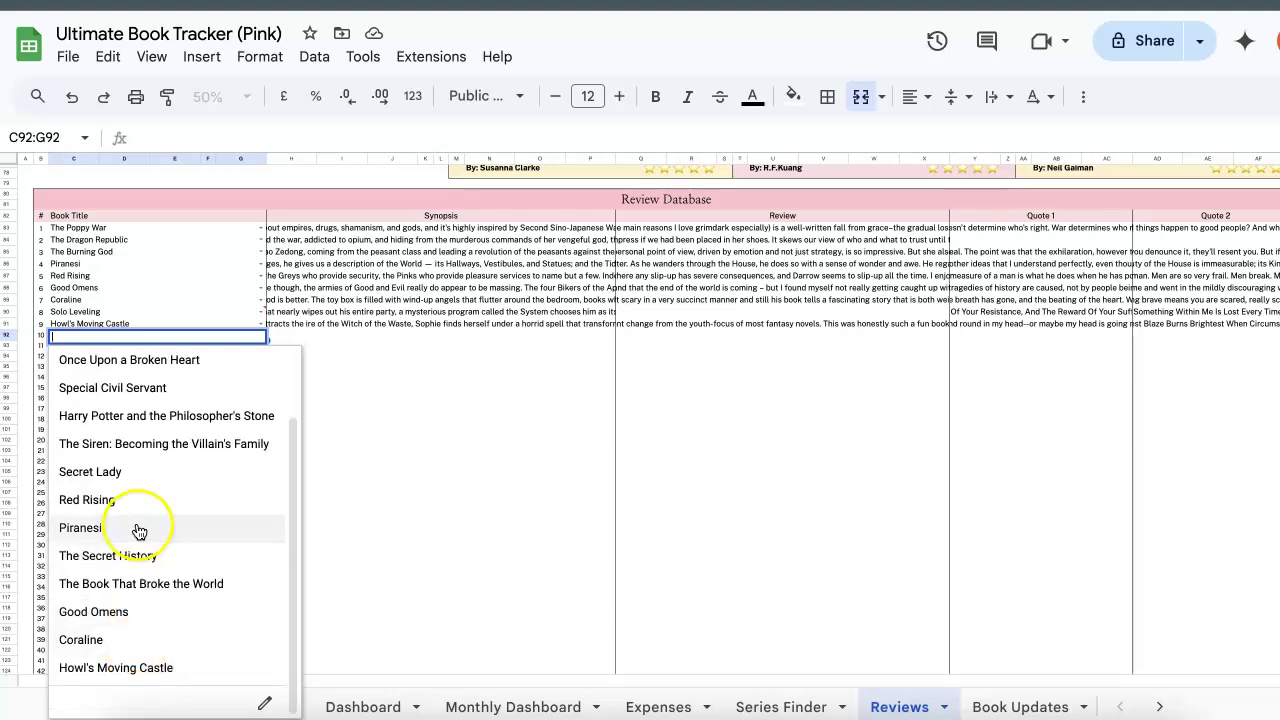
{"action": "left_click", "coordinate": [125, 390]}
Step: Fill row 10 with synopsis 'I'm typing', review 'It's great', and quotes 'Quote 1' and 'Quote 2'
{"action": "left_click", "coordinate": [306, 340]}
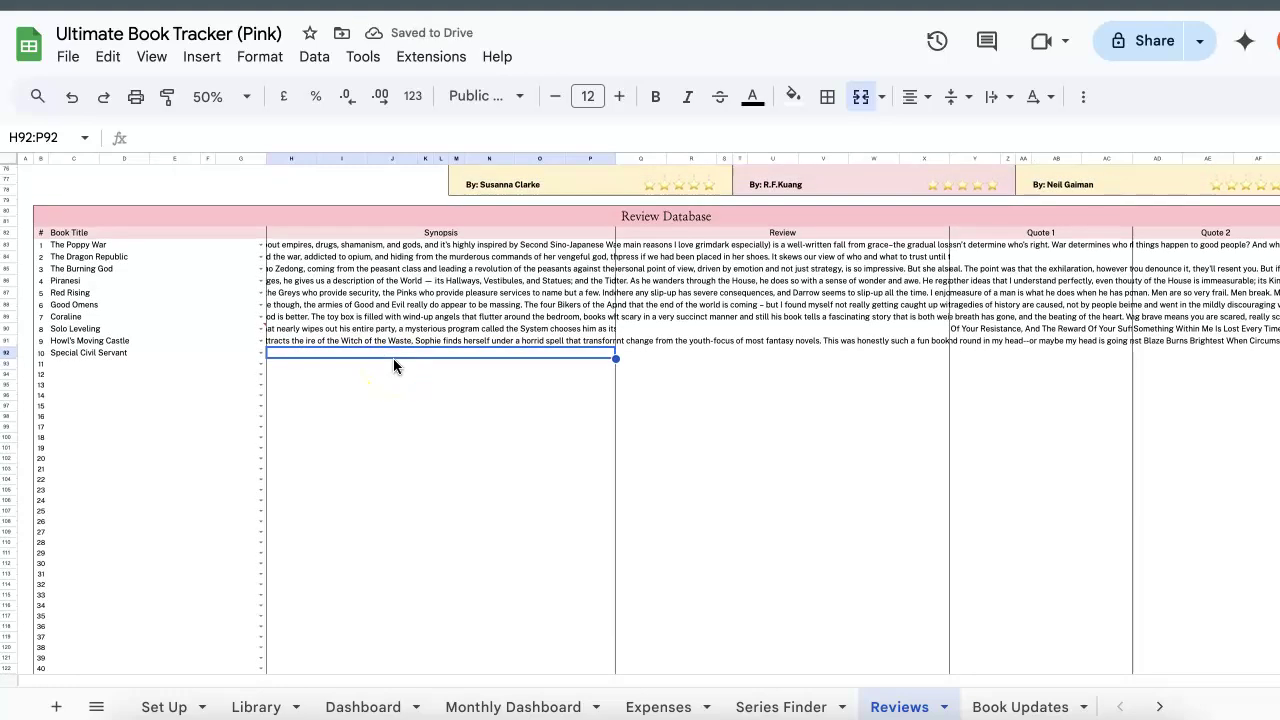
{"action": "type", "text": "I'm typing"}
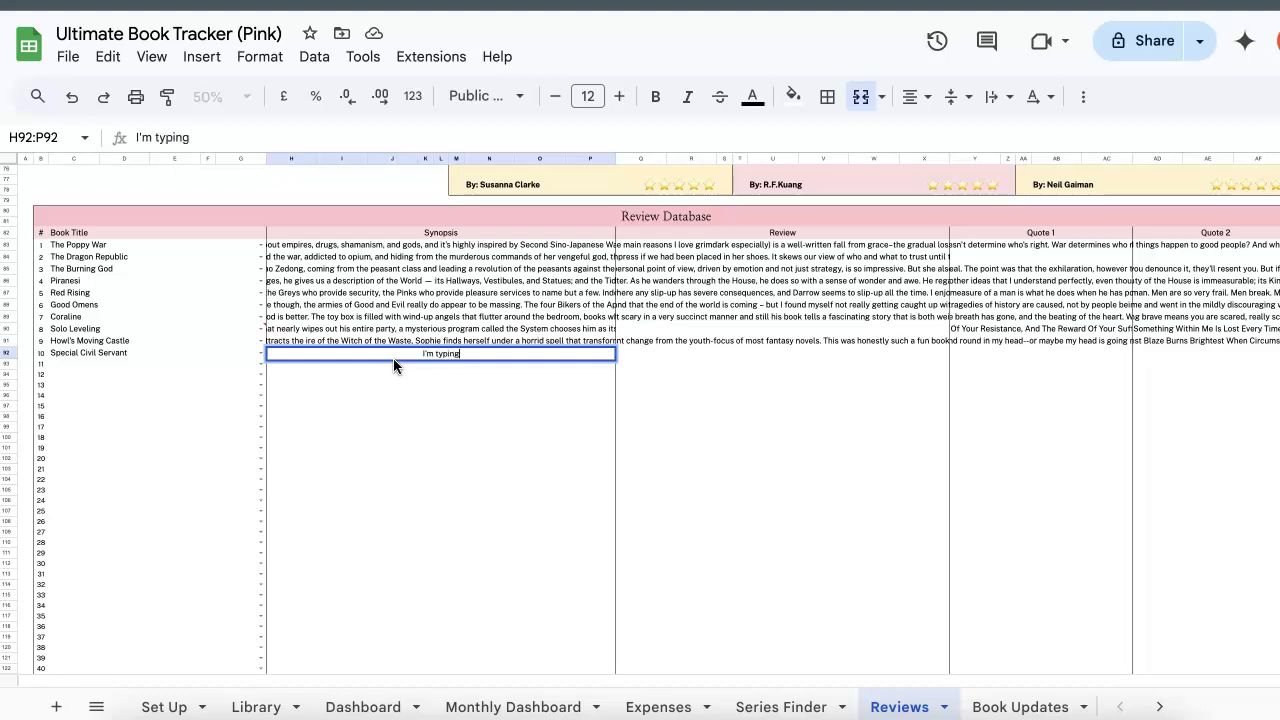
{"action": "key", "text": "Tab"}
{"action": "type", "text": "It's grea"}
{"action": "key", "text": "BackSpace"}
{"action": "type", "text": "ea"}
{"action": "key", "text": "Tab"}
{"action": "type", "text": "Qu"}
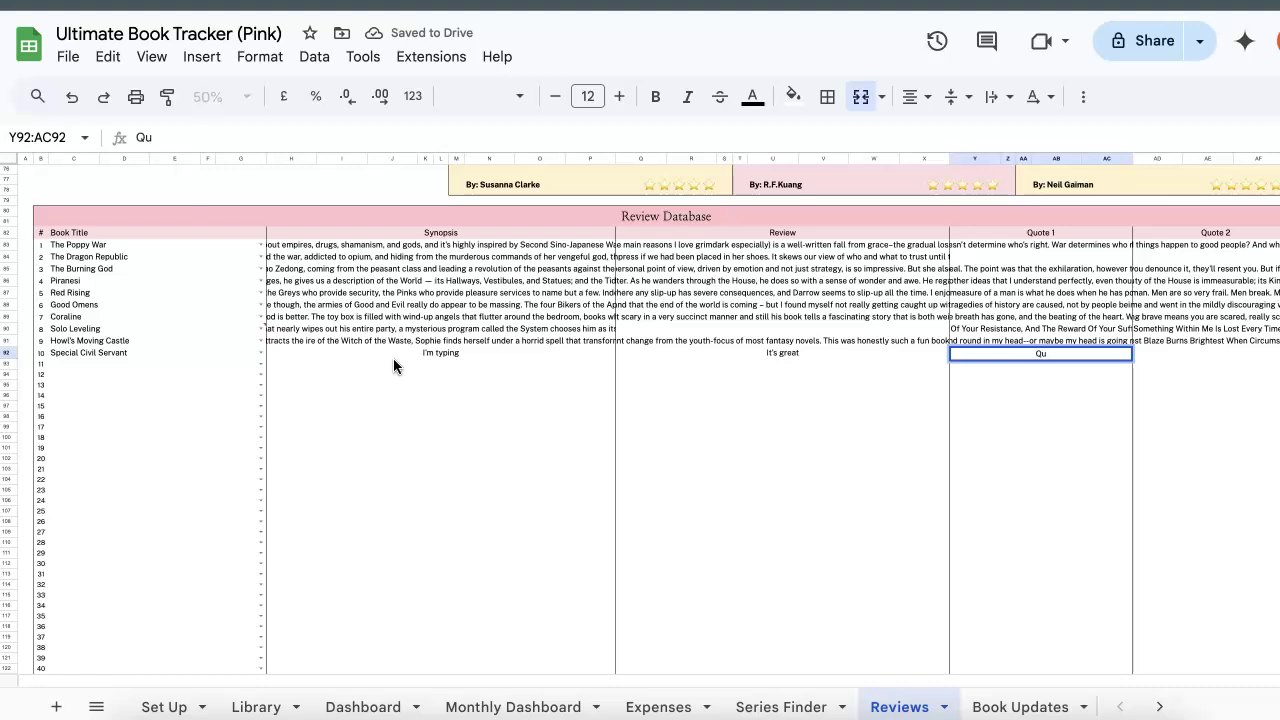
{"action": "type", "text": "op 1"}
{"action": "key", "text": "Tab"}
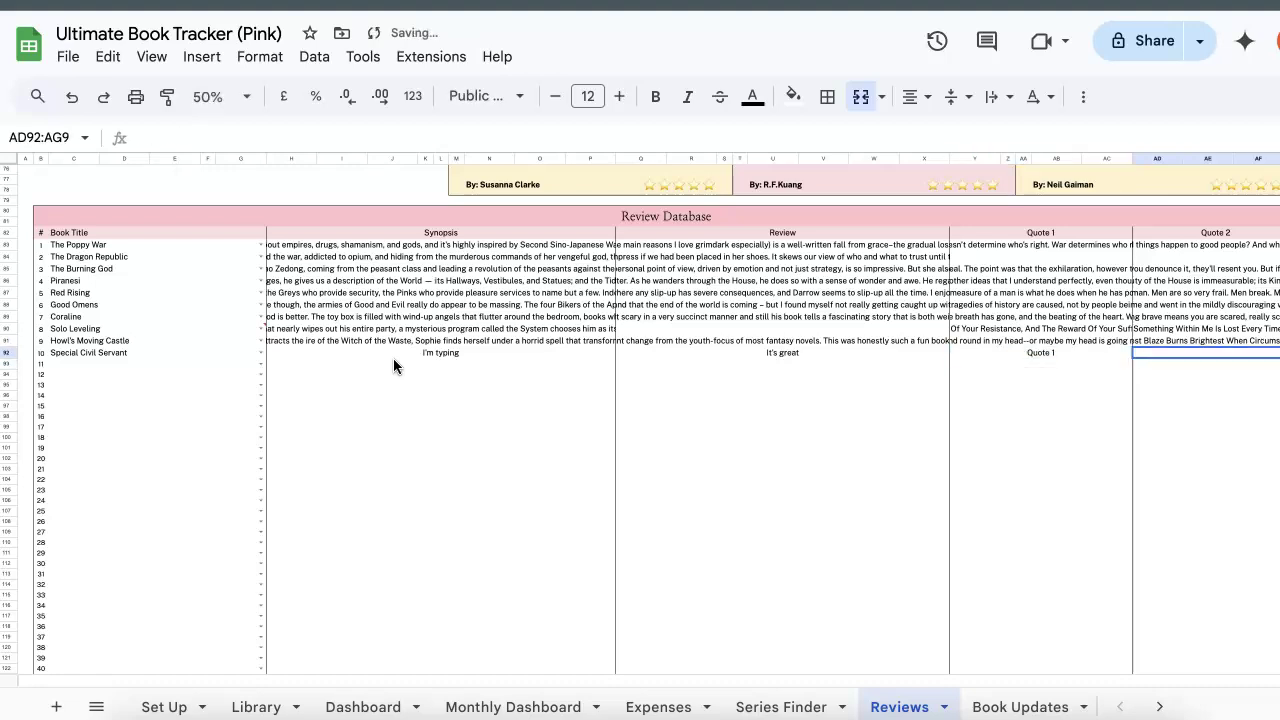
{"action": "type", "text": "Quote 2"}
{"action": "key", "text": "Return"}
{"action": "scroll", "coordinate": [300, 371], "scroll_direction": "up", "scroll_amount": 10}
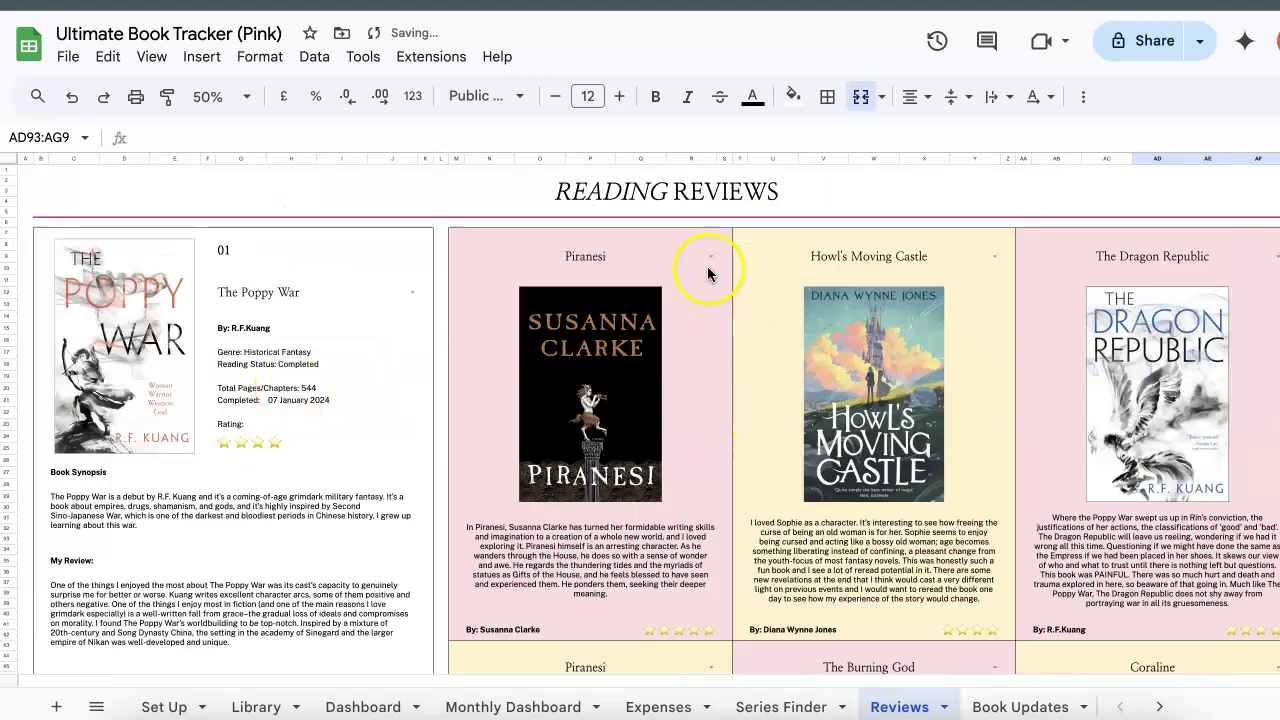
Step: Switch the first review card to Special Civil Servant
{"action": "left_click", "coordinate": [711, 256]}
{"action": "scroll", "coordinate": [590, 577], "scroll_direction": "down", "scroll_amount": 1}
{"action": "left_click", "coordinate": [546, 390]}
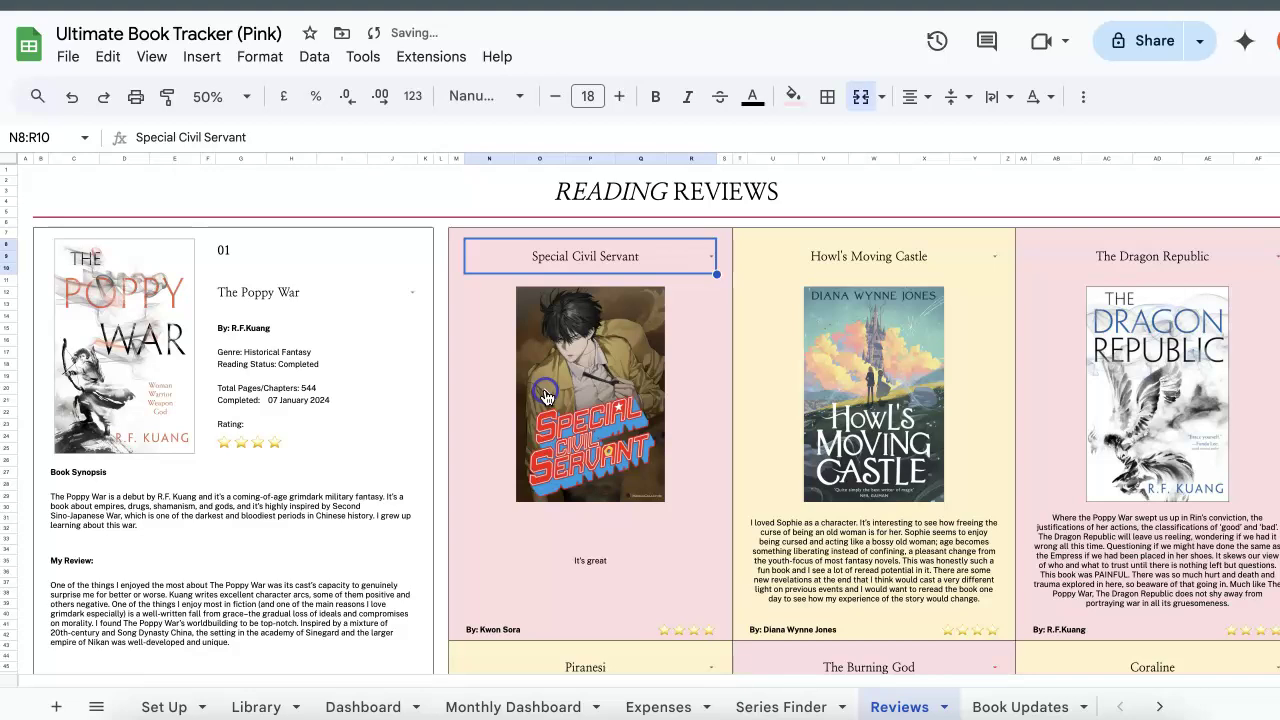
Step: Check the card's cover, review text, star rating and author formula, then open Book Updates
{"action": "left_click", "coordinate": [608, 346]}
{"action": "left_click", "coordinate": [597, 566]}
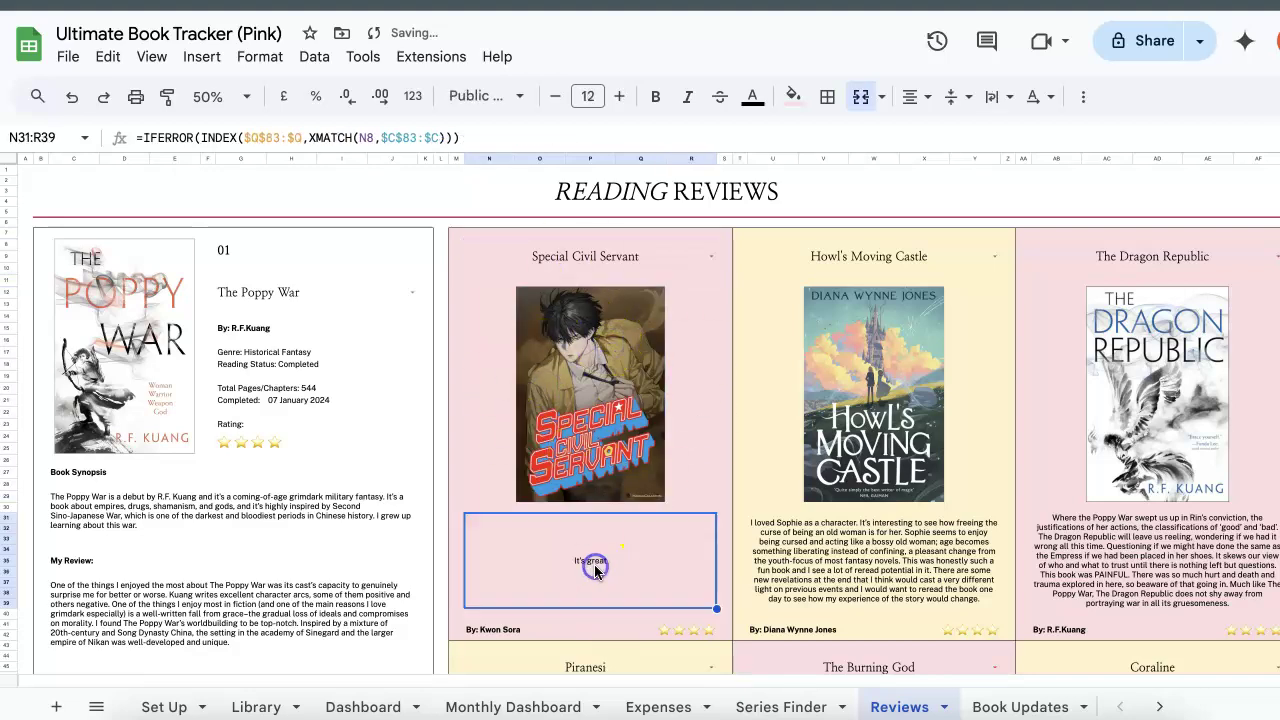
{"action": "left_click", "coordinate": [701, 629]}
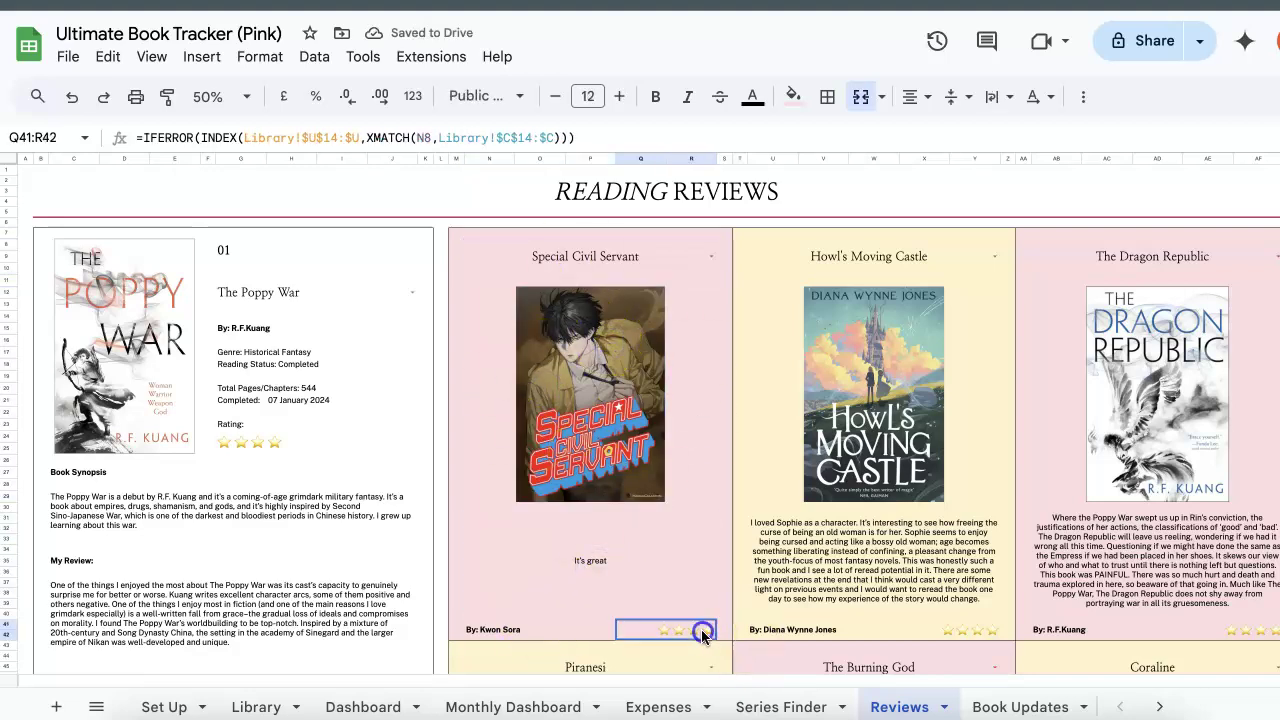
{"action": "left_click", "coordinate": [505, 631]}
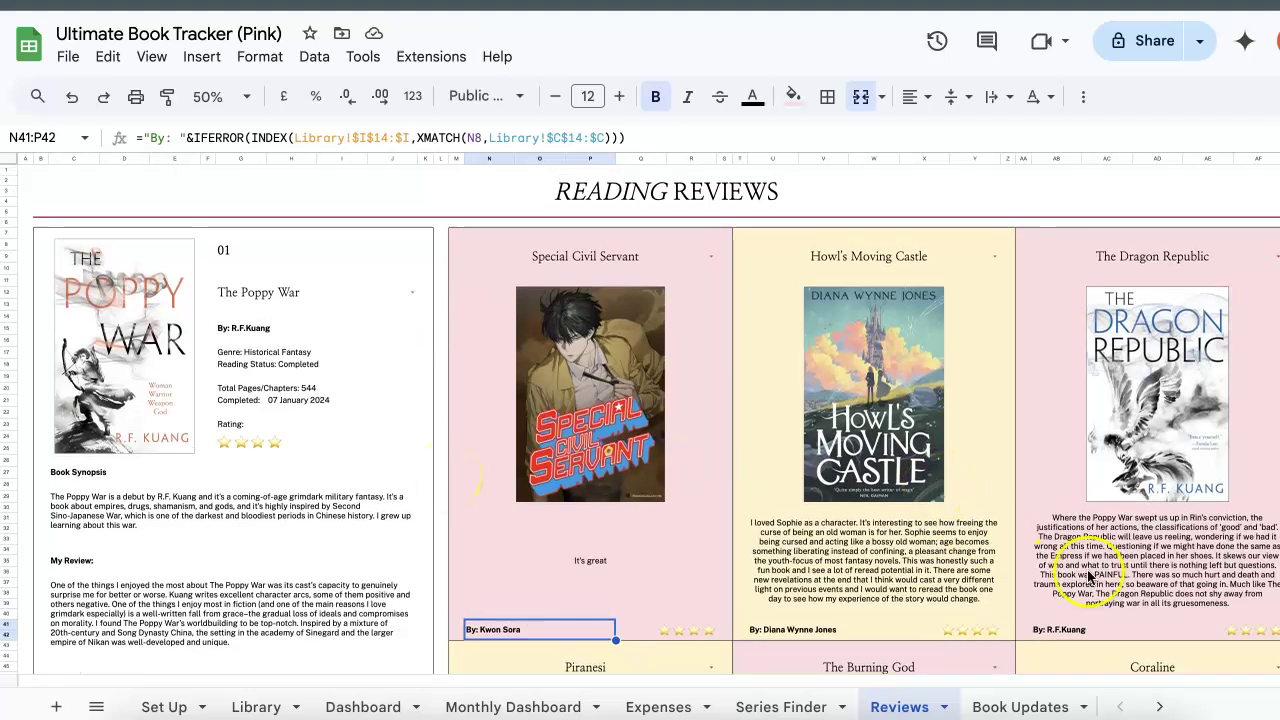
{"action": "left_click", "coordinate": [1020, 706]}
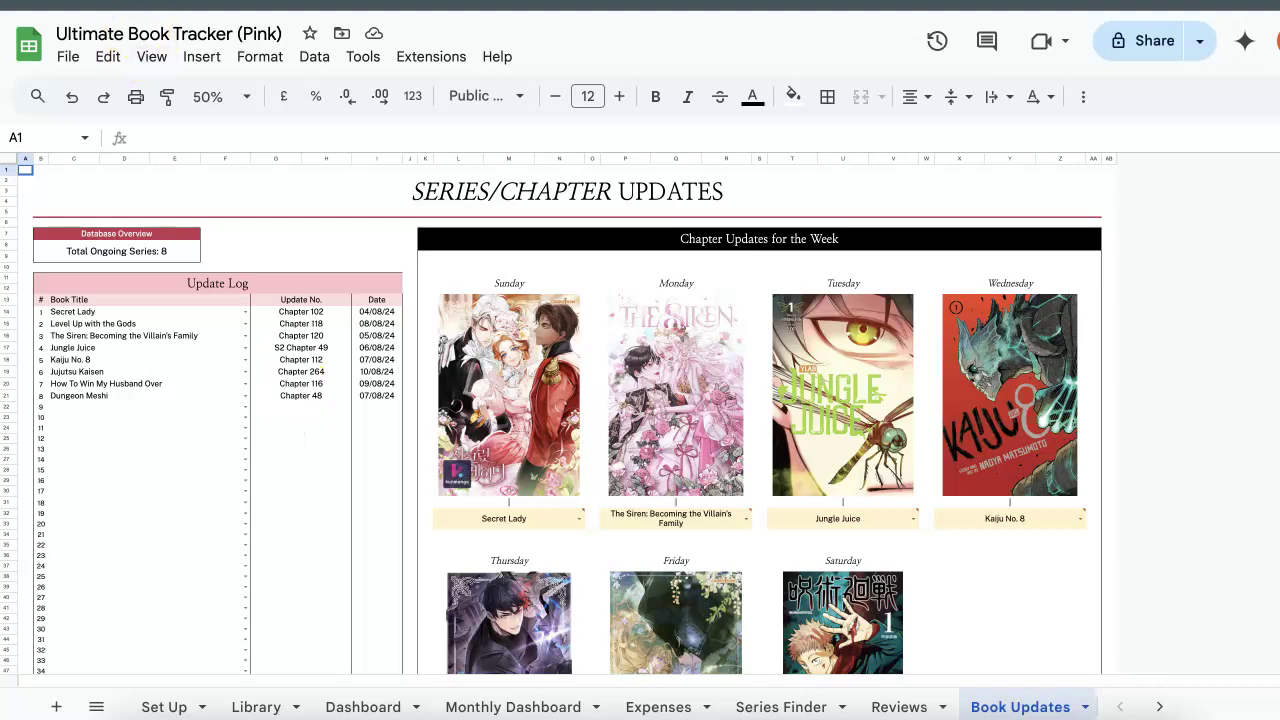
Step: Log Special Civil Servant, Chapter 11, dated 8 December in Update Log row 9
{"action": "left_click", "coordinate": [88, 408]}
{"action": "type", "text": "spe"}
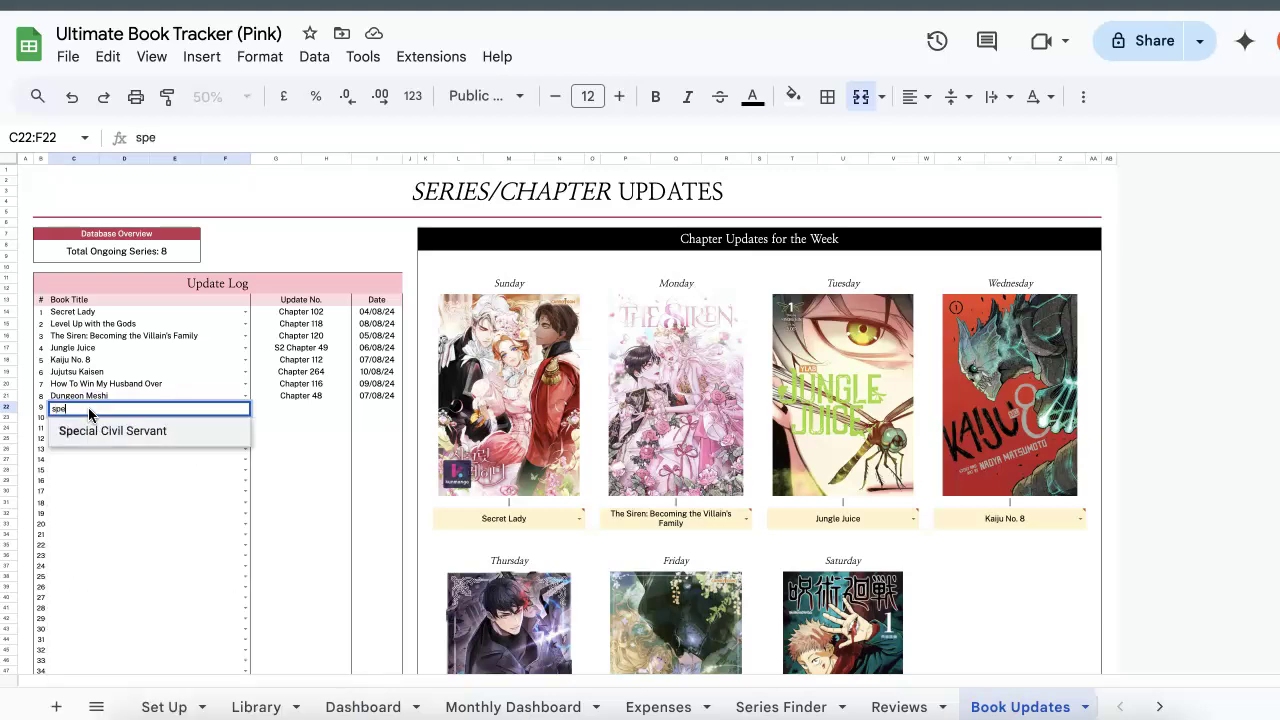
{"action": "type", "text": "c"}
{"action": "key", "text": "Return"}
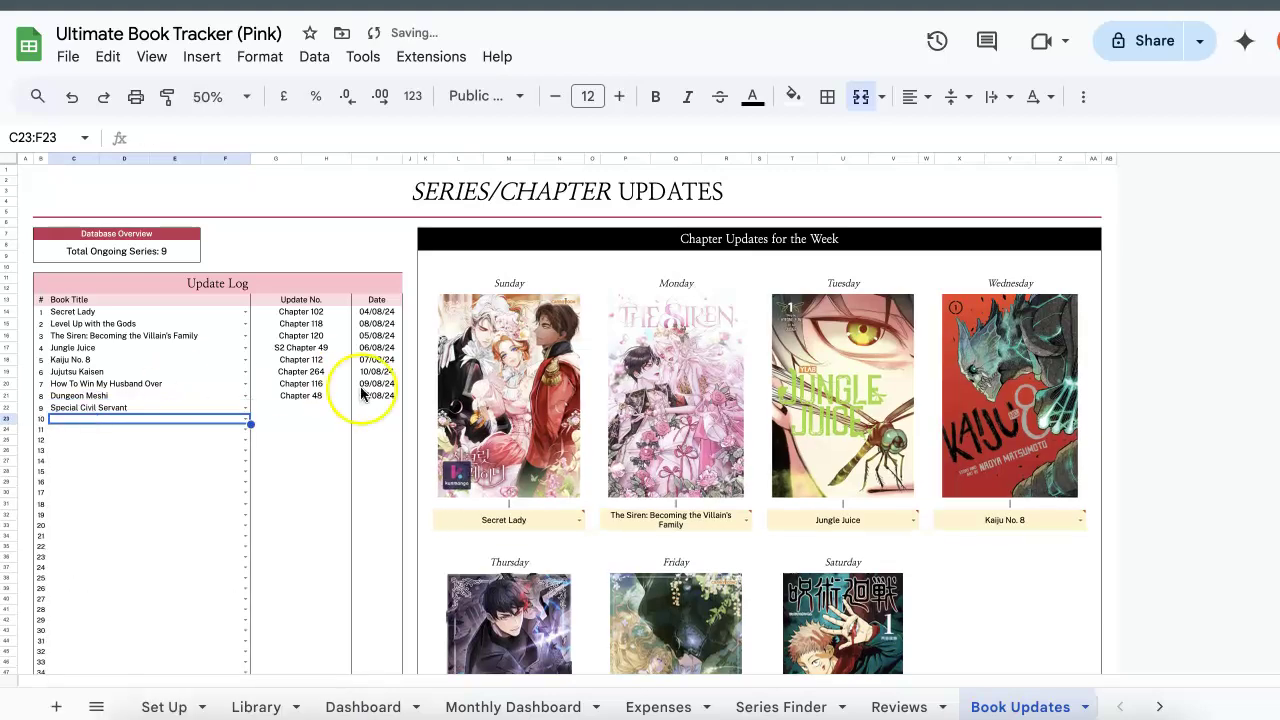
{"action": "left_click", "coordinate": [278, 408]}
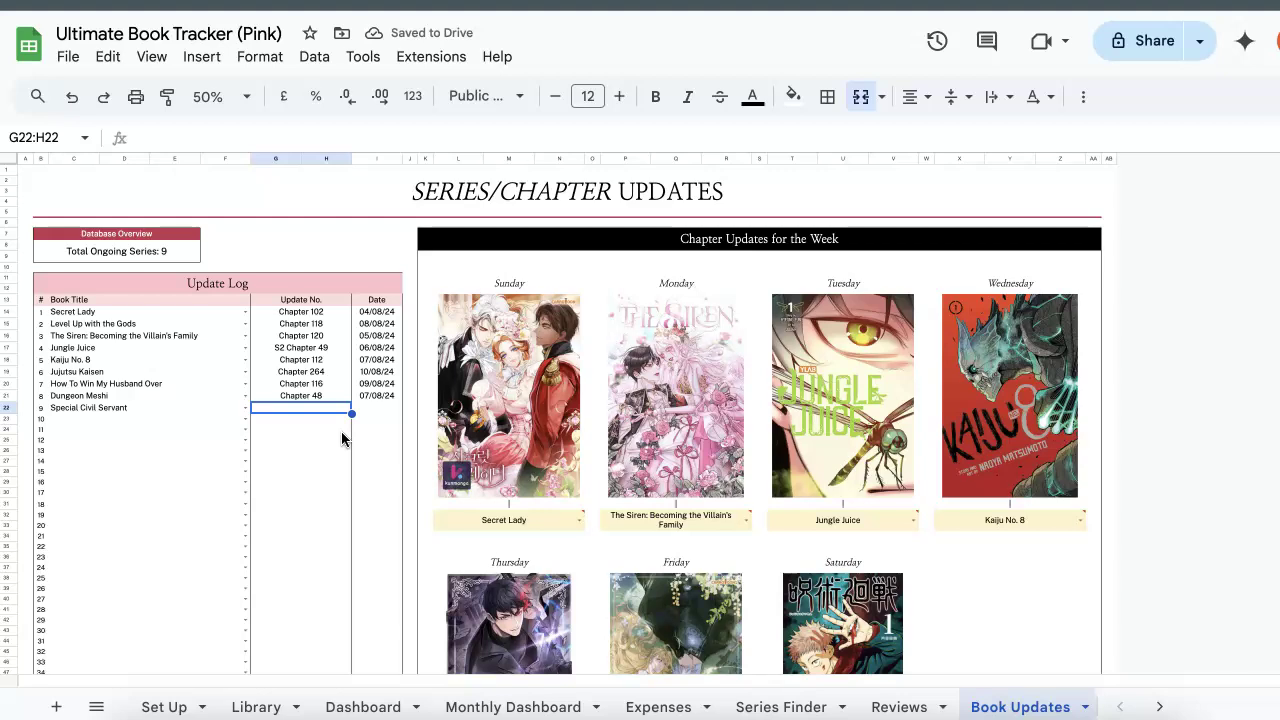
{"action": "type", "text": "Chapter 1"}
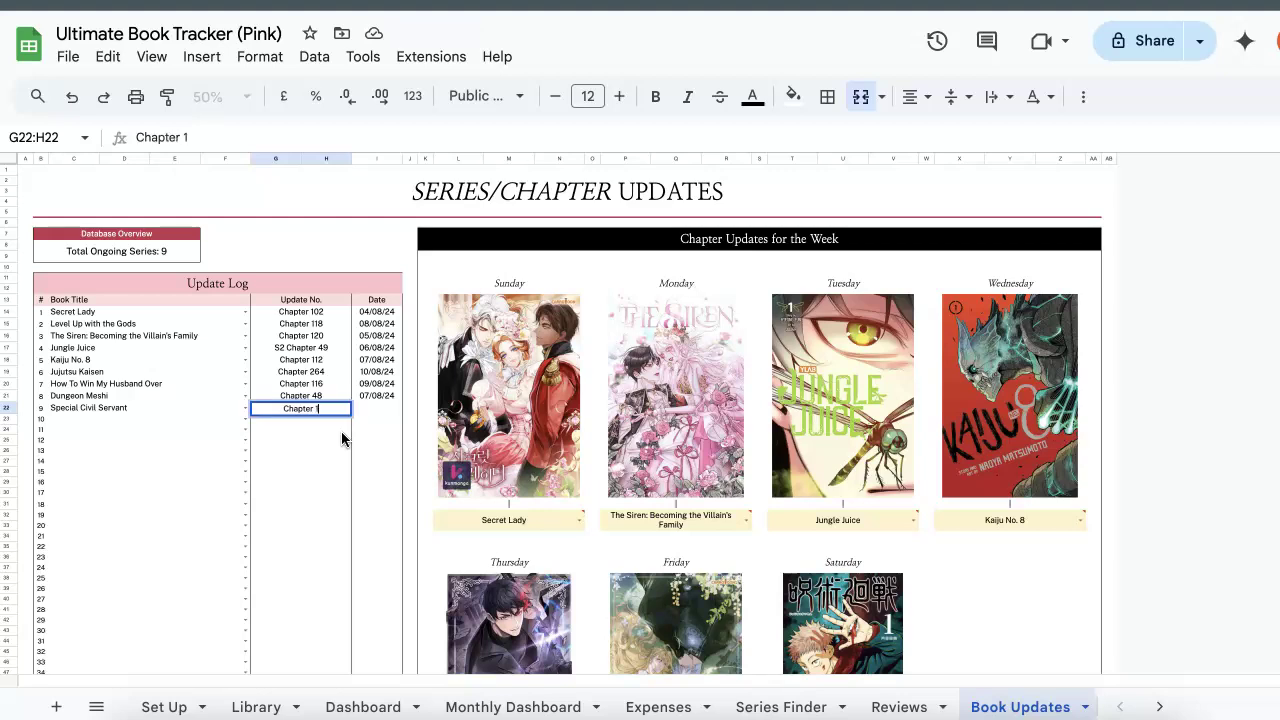
{"action": "type", "text": "1"}
{"action": "double_click", "coordinate": [375, 408]}
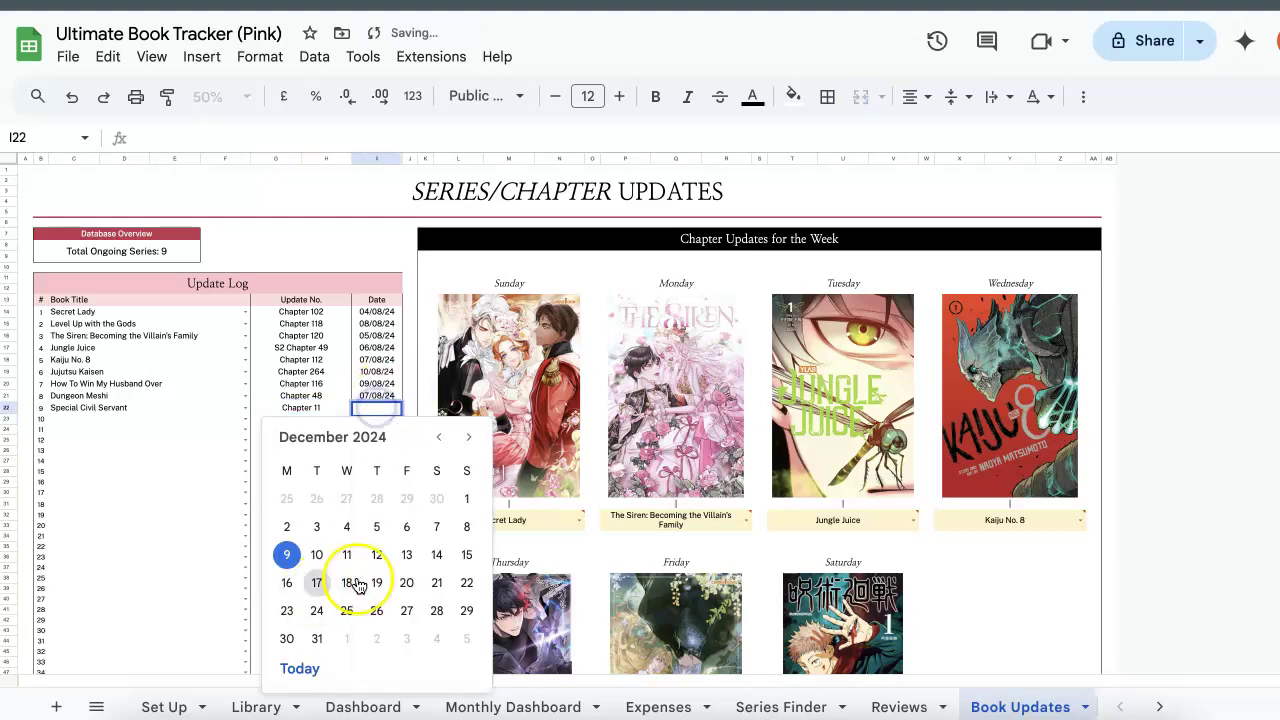
{"action": "left_click", "coordinate": [466, 526]}
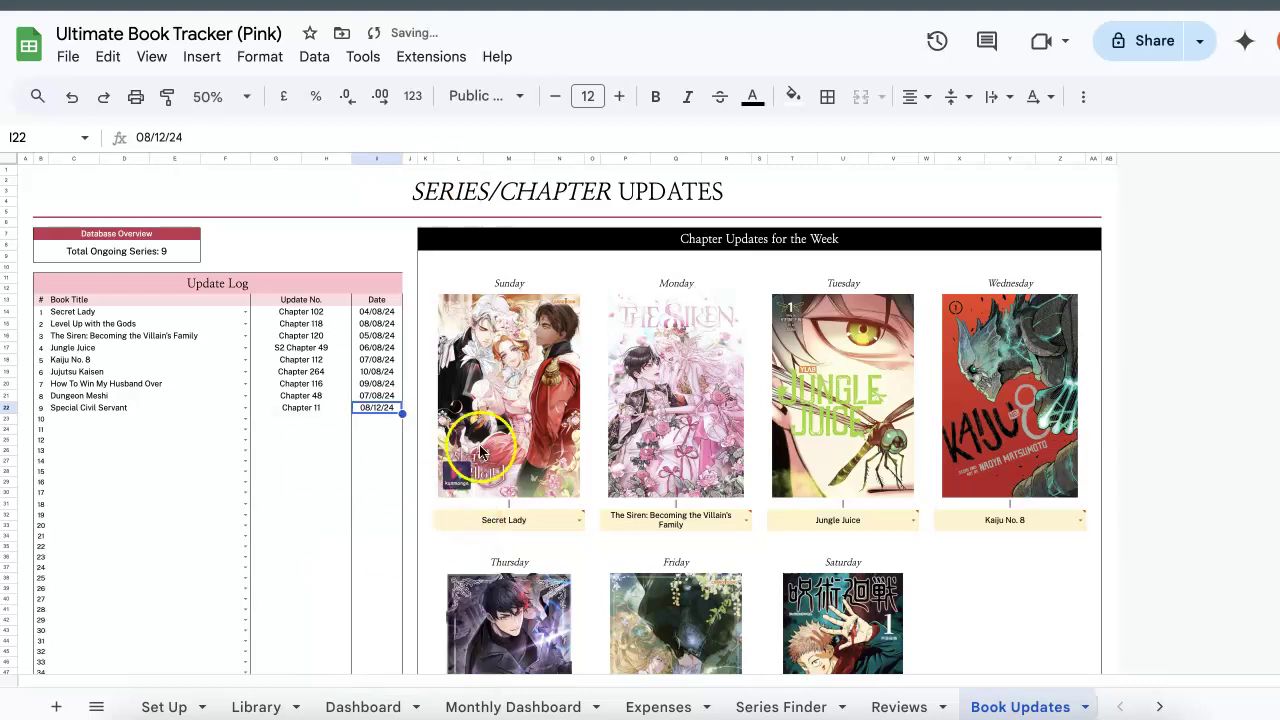
Step: Make Special Civil Servant Sunday's featured chapter update
{"action": "left_click", "coordinate": [509, 281]}
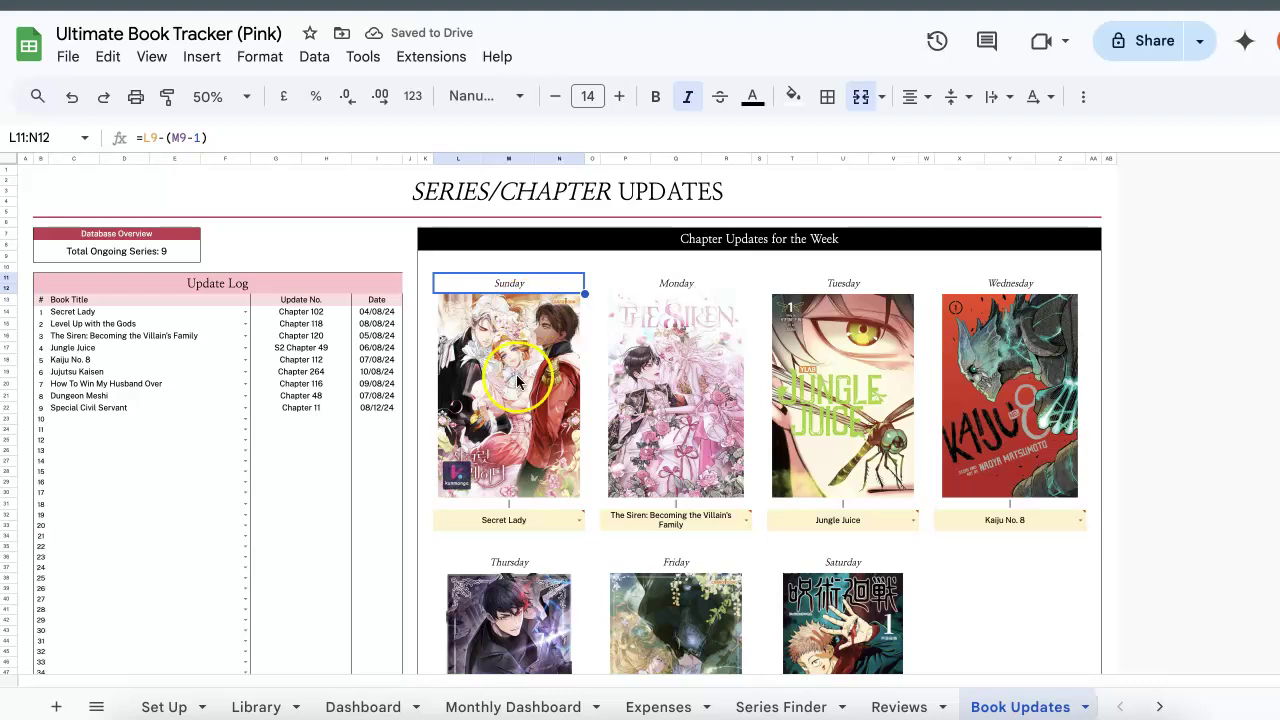
{"action": "left_click", "coordinate": [578, 519]}
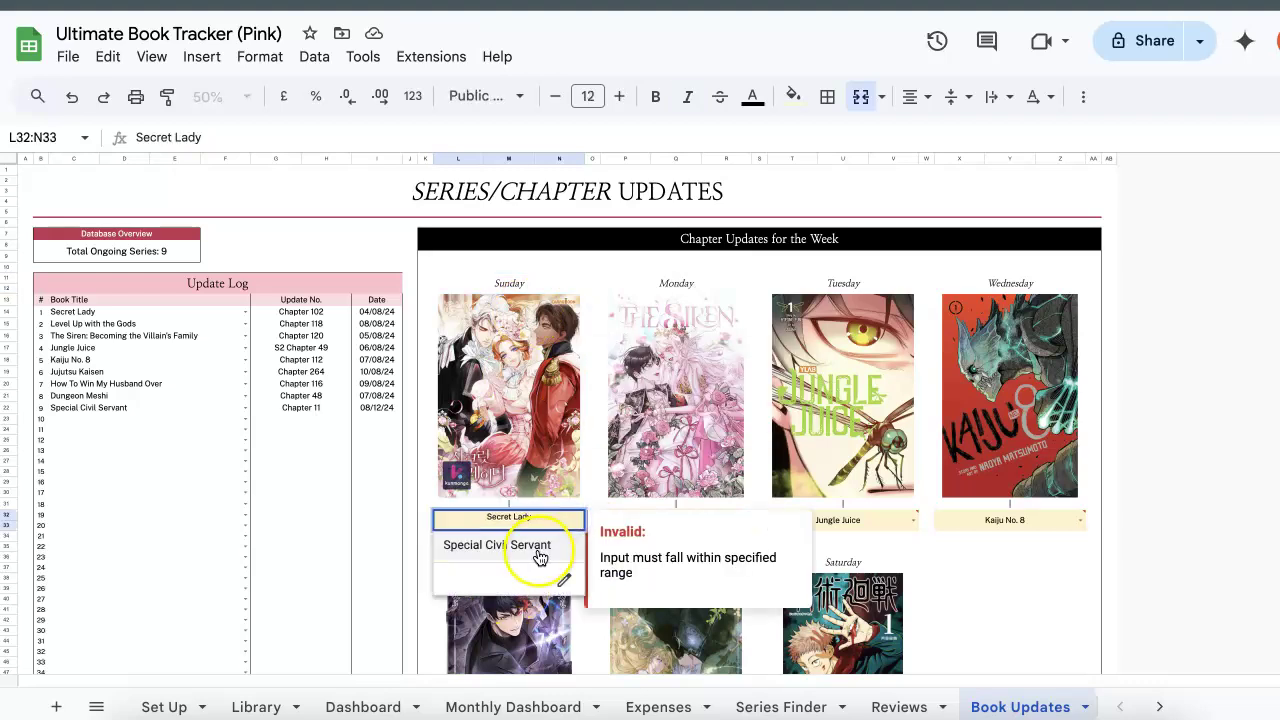
{"action": "left_click", "coordinate": [539, 548]}
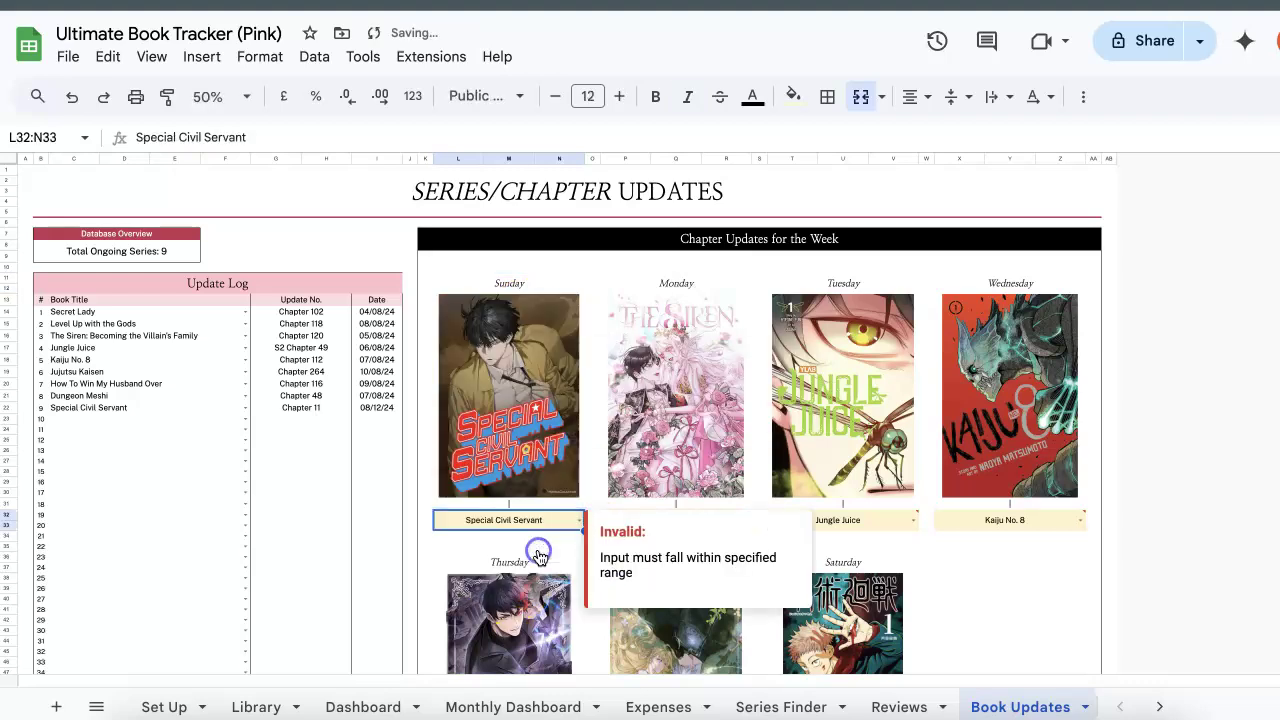
{"action": "left_click", "coordinate": [390, 528]}
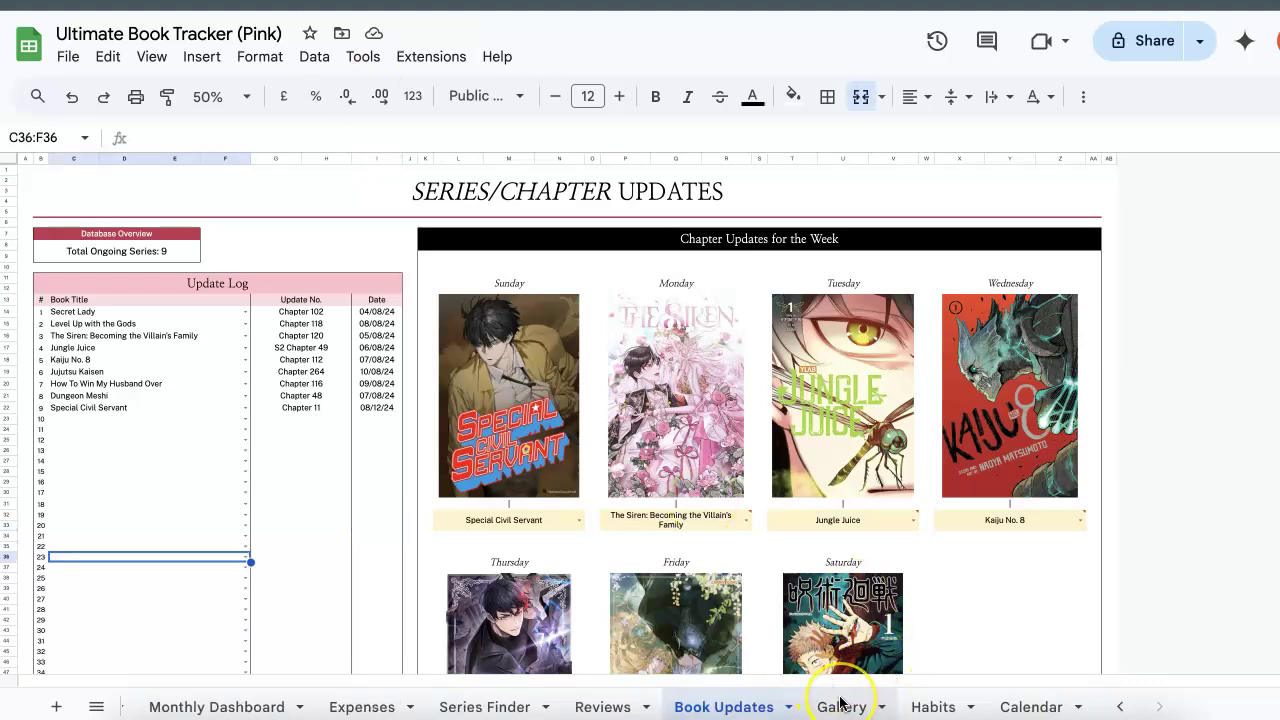
Step: On the Gallery sheet, set the first slot's title to Special Civil Servant
{"action": "left_click", "coordinate": [840, 705]}
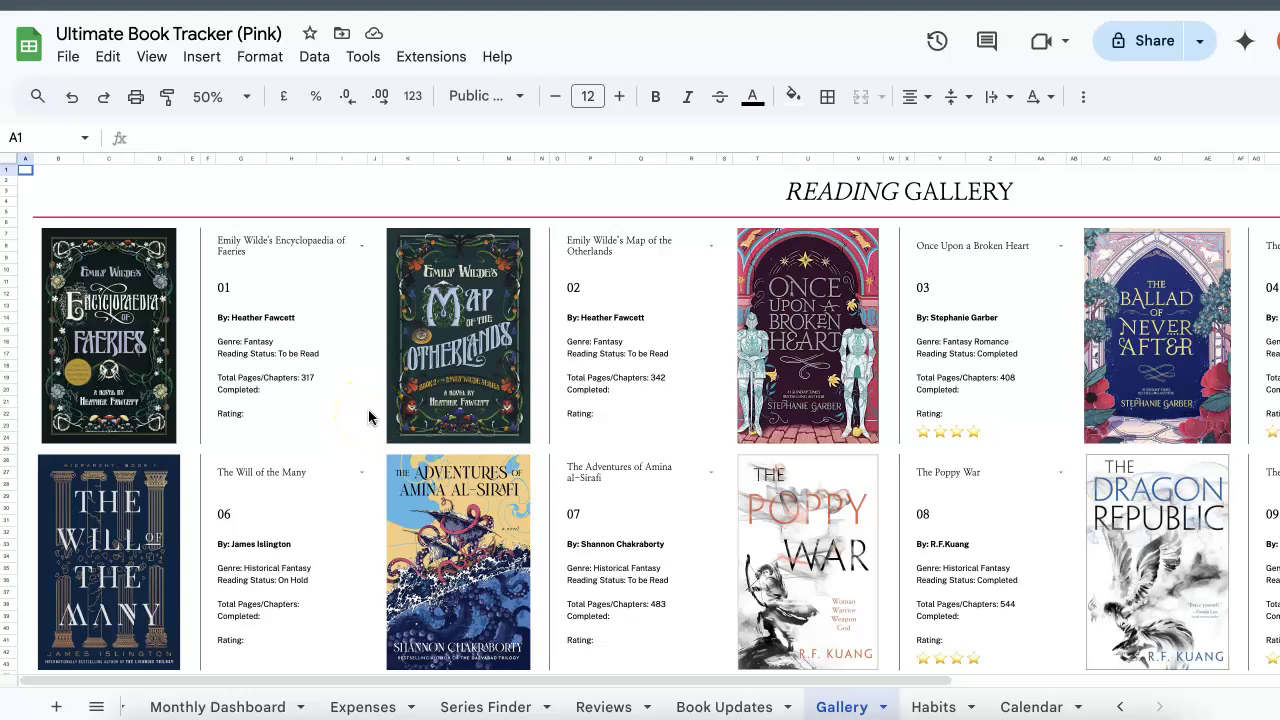
{"action": "left_click", "coordinate": [362, 249]}
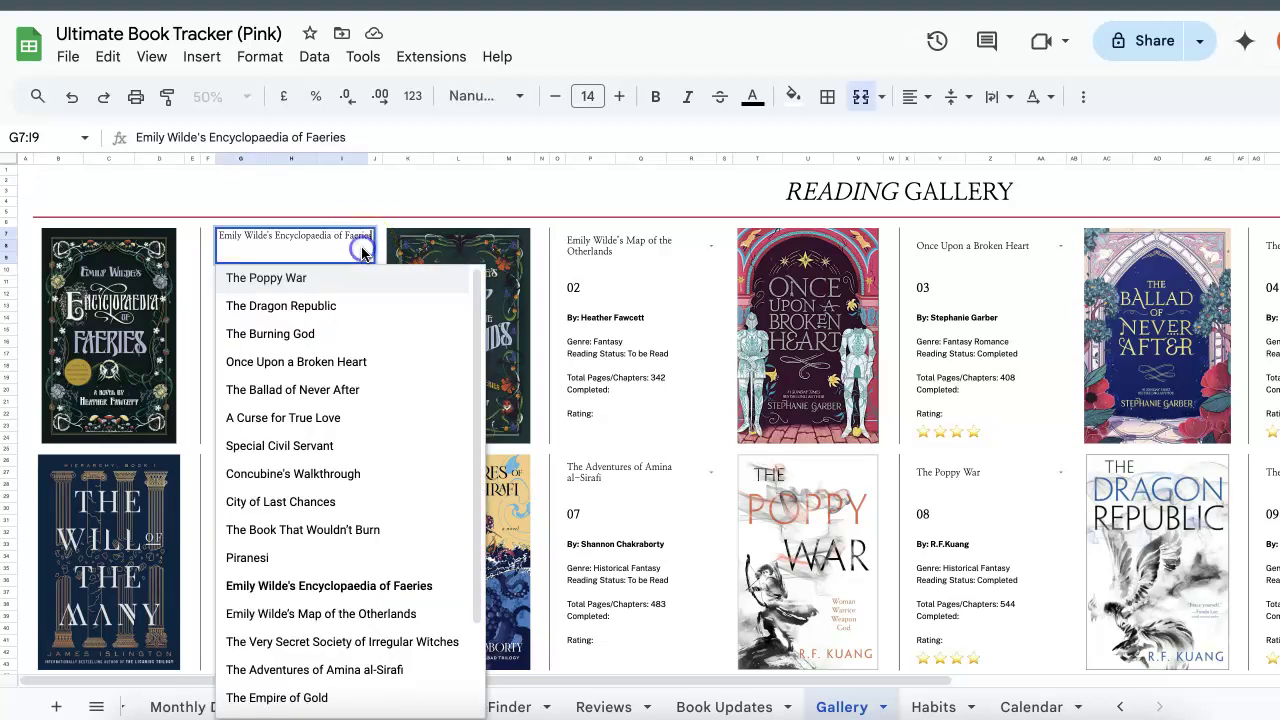
{"action": "key", "text": "Escape"}
{"action": "key", "text": "BackSpace"}
{"action": "type", "text": "spec"}
{"action": "key", "text": "Return"}
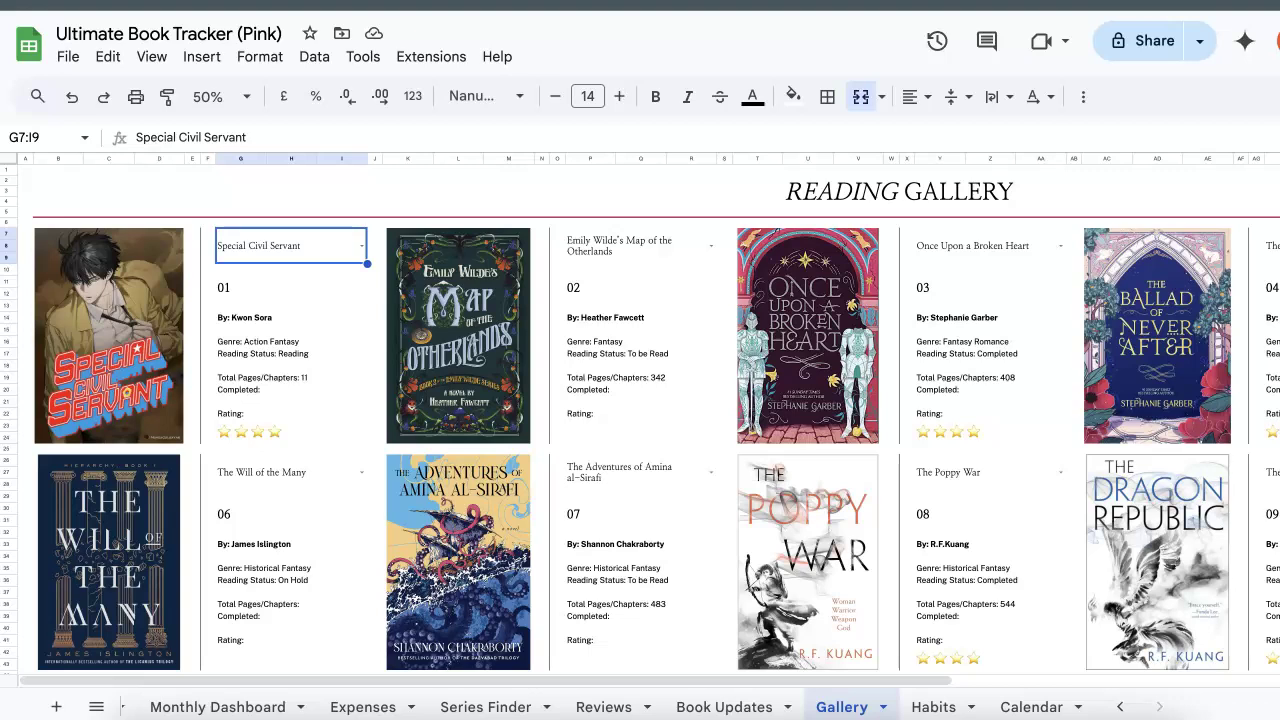
Step: Start a Habits progress row dated 09/12/24 for The Poppy War
{"action": "left_click", "coordinate": [935, 707]}
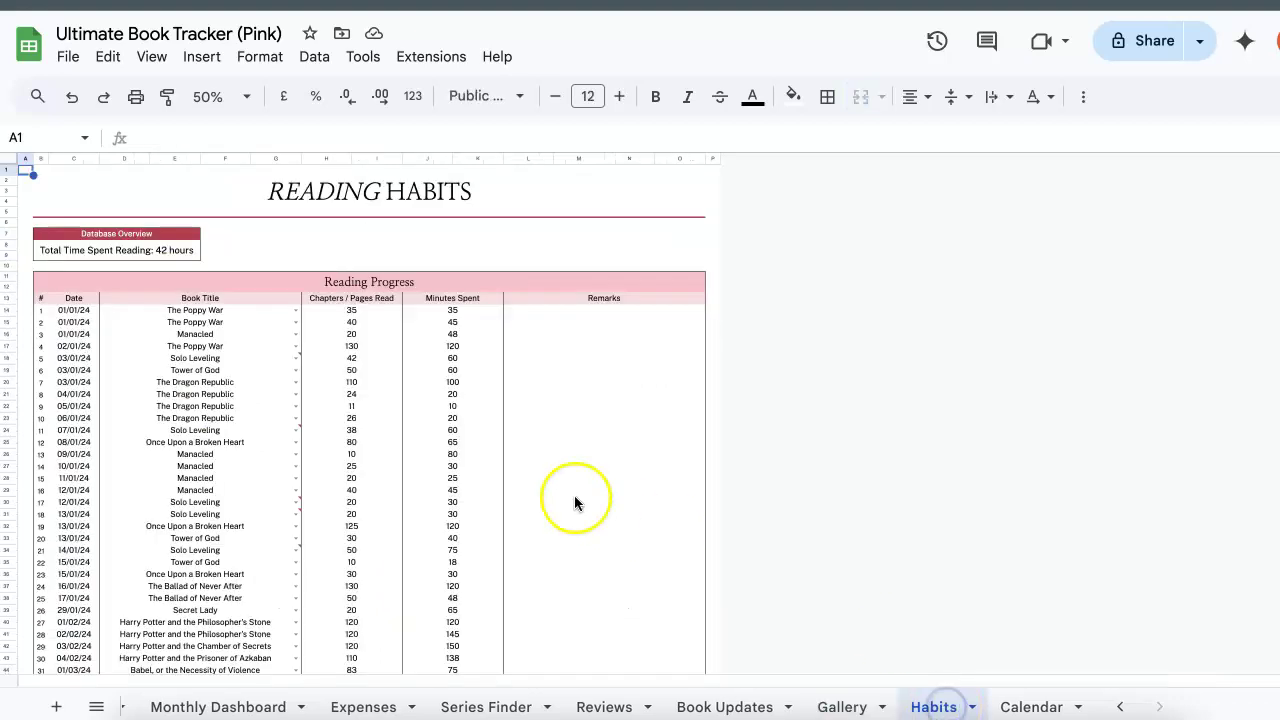
{"action": "scroll", "coordinate": [425, 503], "scroll_direction": "down", "scroll_amount": 2}
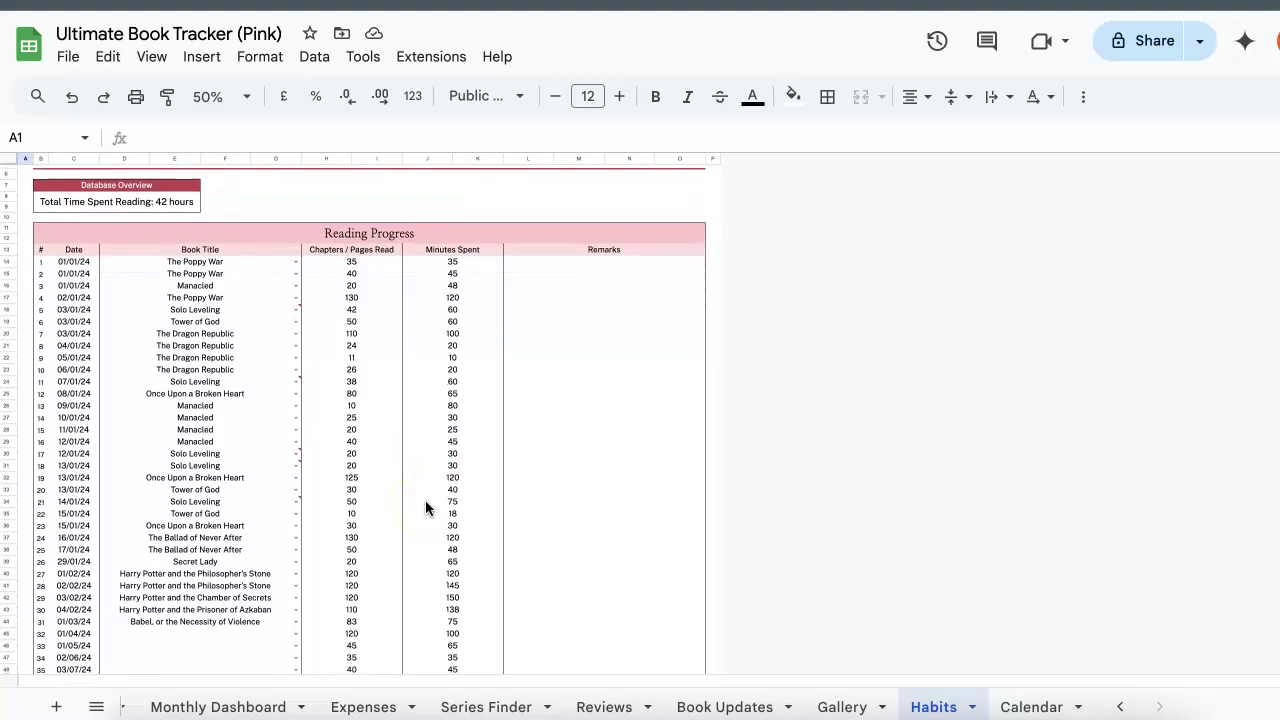
{"action": "scroll", "coordinate": [425, 500], "scroll_direction": "down", "scroll_amount": 3}
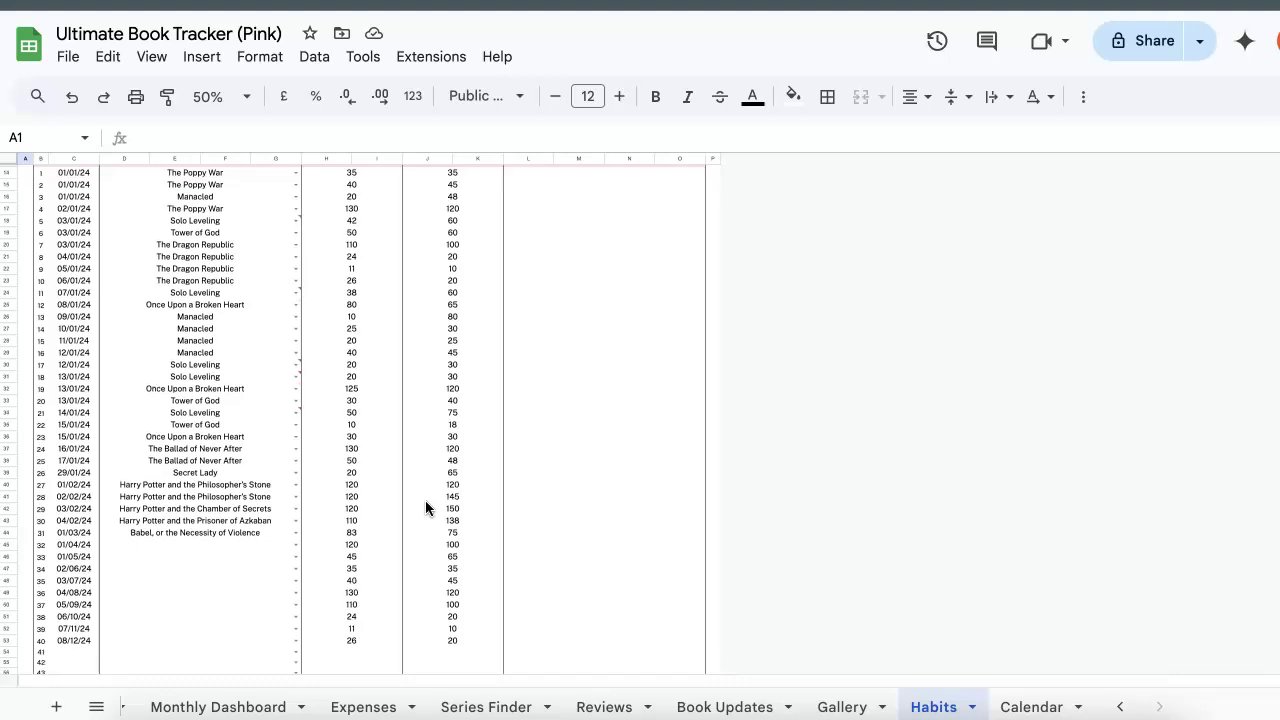
{"action": "double_click", "coordinate": [80, 623]}
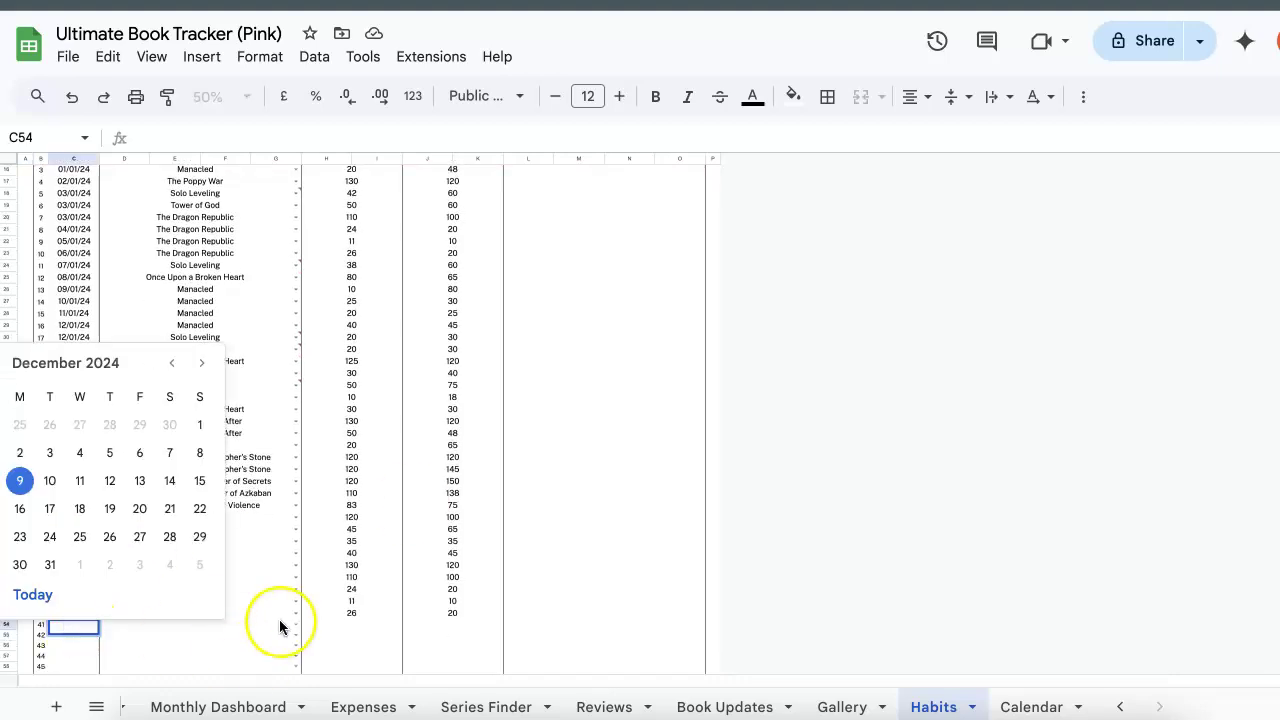
{"action": "left_click", "coordinate": [22, 482]}
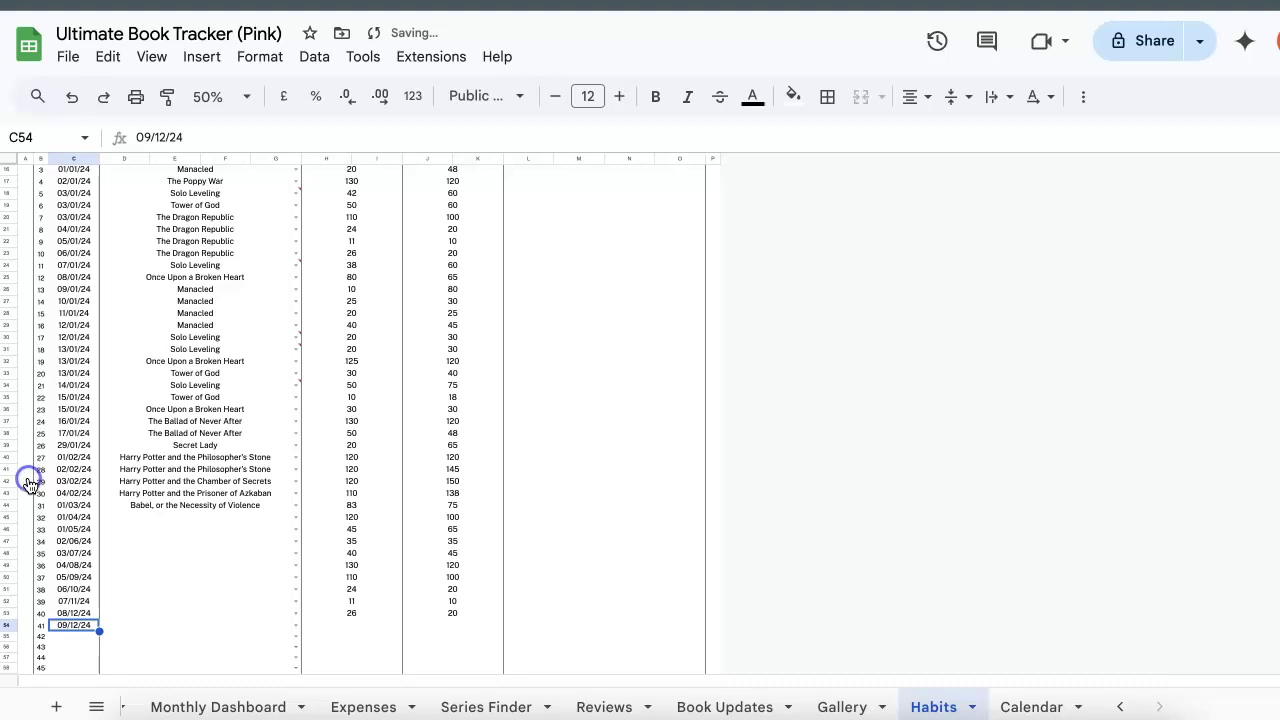
{"action": "left_click", "coordinate": [297, 626]}
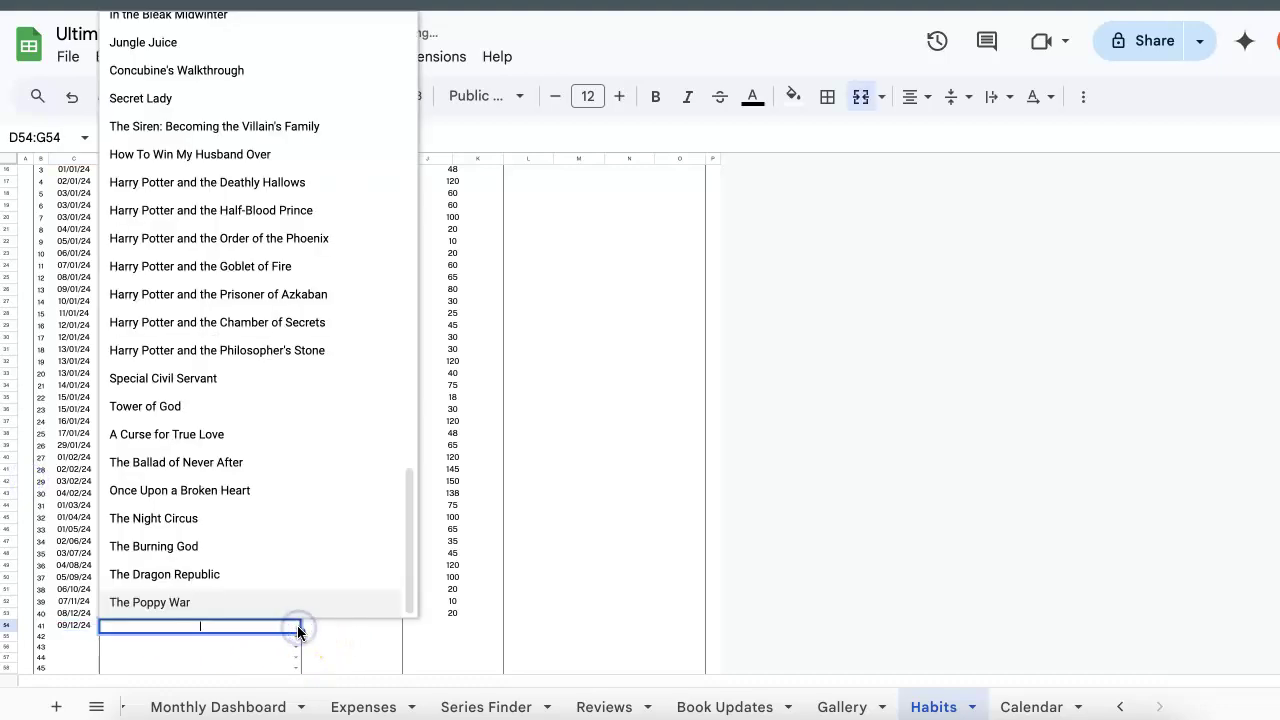
{"action": "left_click", "coordinate": [218, 603]}
Step: Enter 200 pages read and 300 minutes spent for that row
{"action": "left_click", "coordinate": [349, 626]}
{"action": "scroll", "coordinate": [349, 630], "scroll_direction": "up", "scroll_amount": 5}
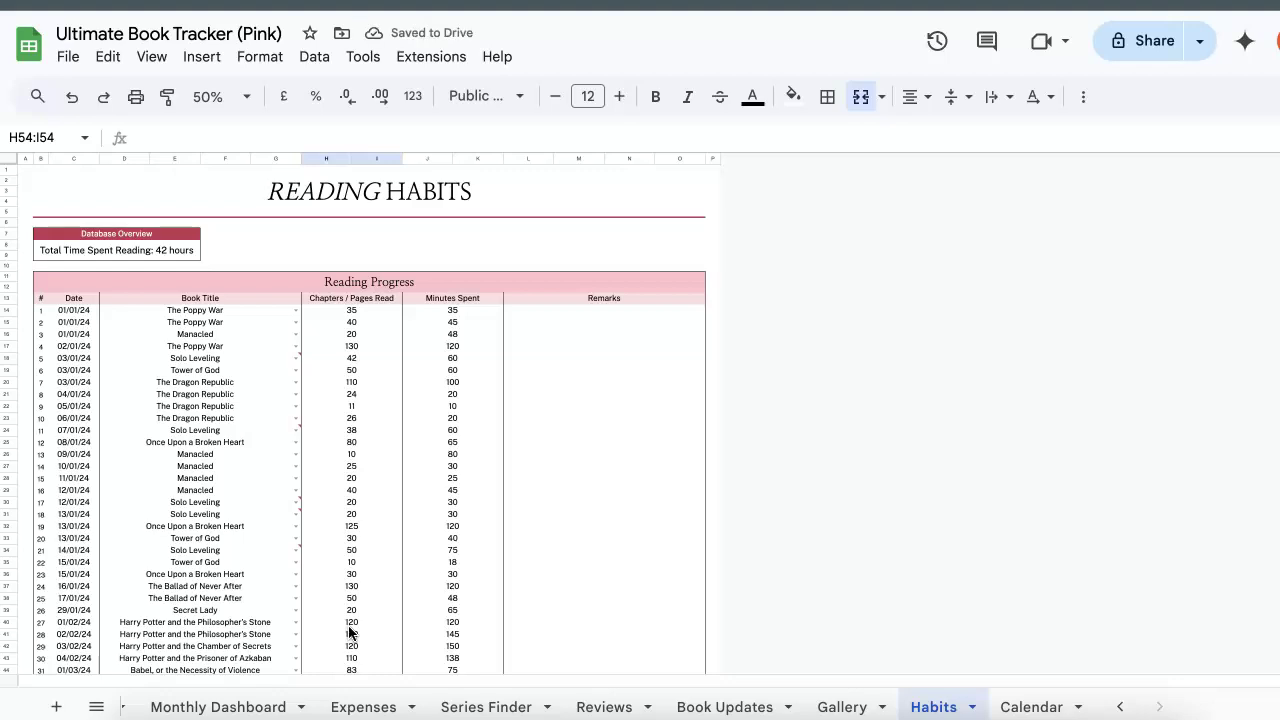
{"action": "scroll", "coordinate": [349, 630], "scroll_direction": "down", "scroll_amount": 5}
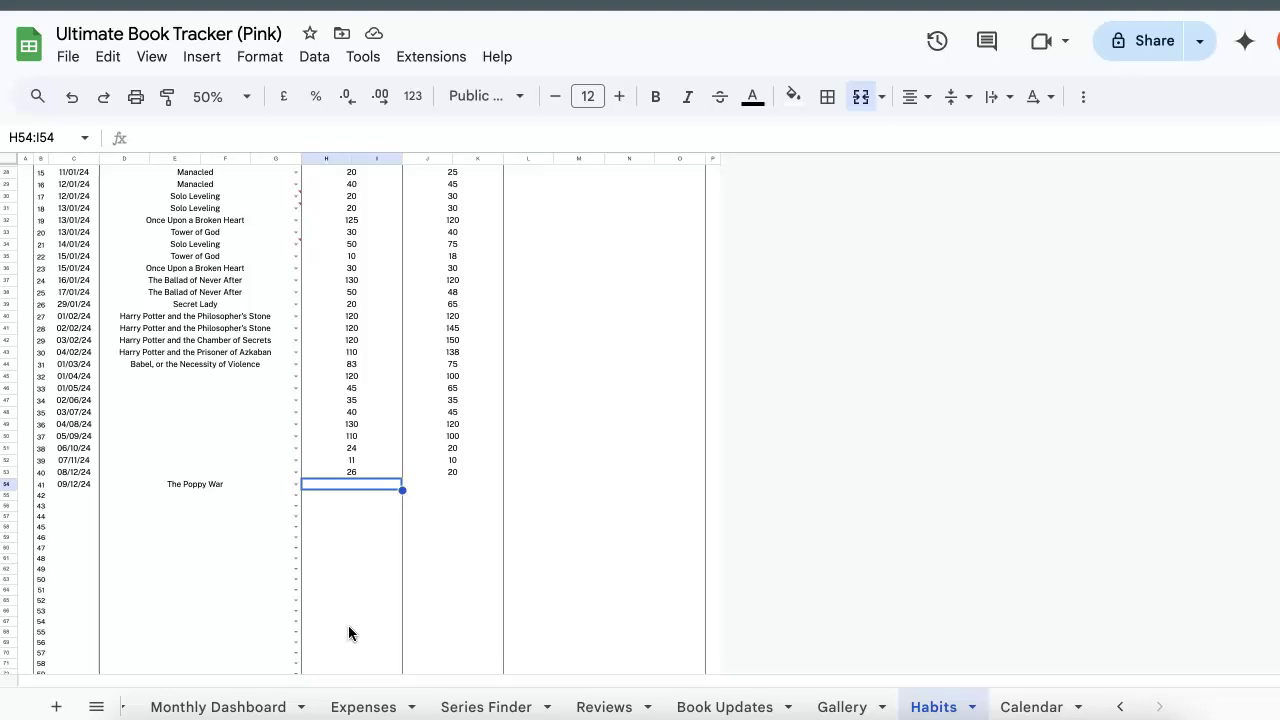
{"action": "type", "text": "200"}
{"action": "key", "text": "Tab"}
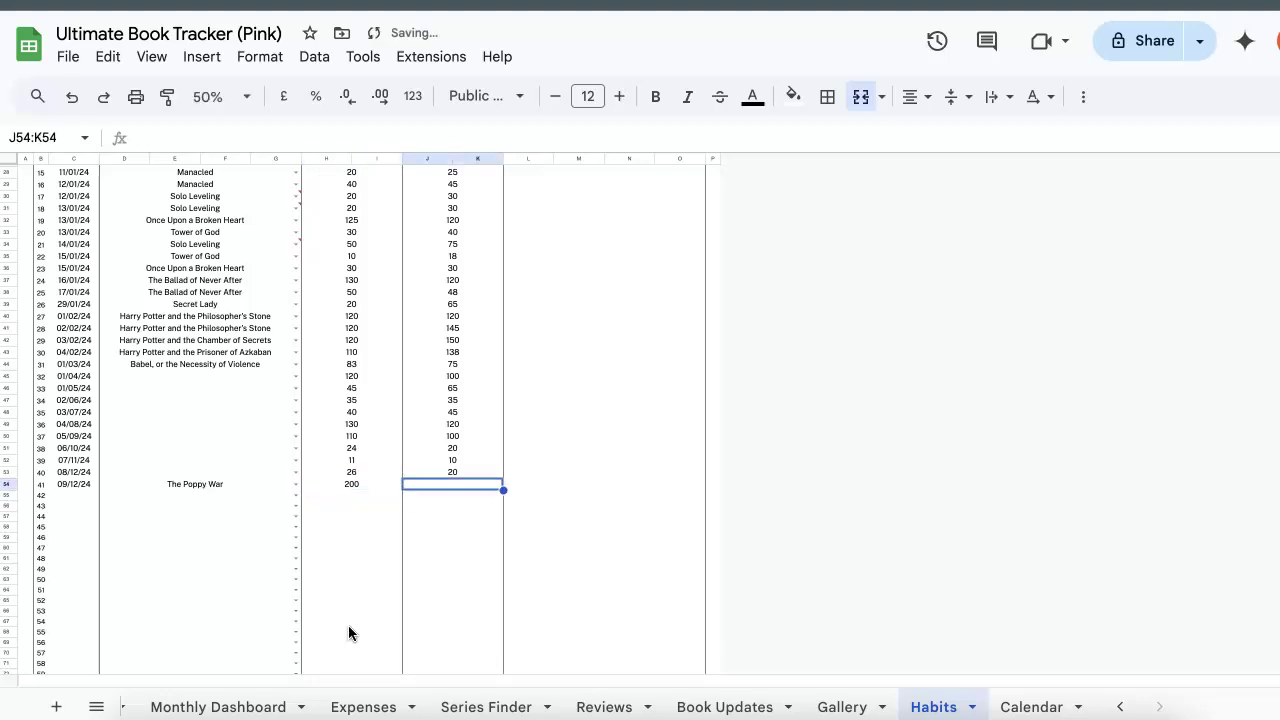
{"action": "type", "text": "300"}
{"action": "key", "text": "Return"}
{"action": "scroll", "coordinate": [385, 607], "scroll_direction": "up", "scroll_amount": 5}
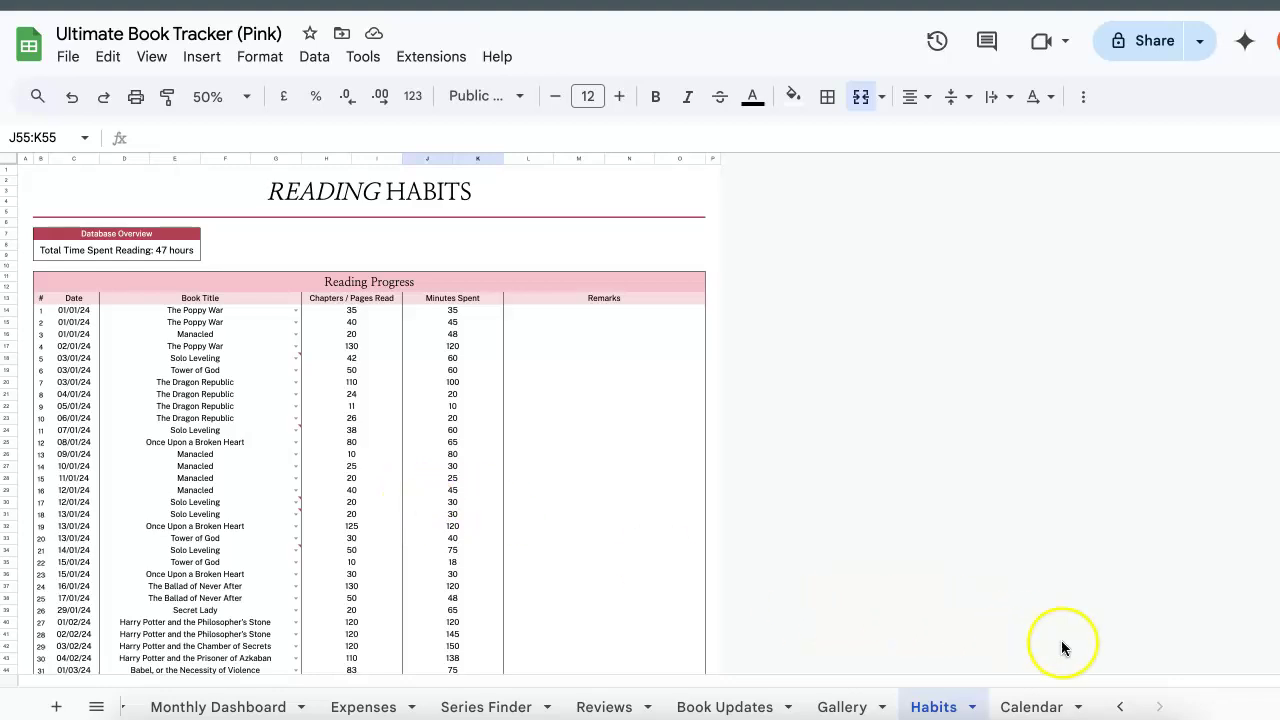
Step: On the Calendar sheet, set Colour Code 2 to Manhwa
{"action": "left_click", "coordinate": [1045, 705]}
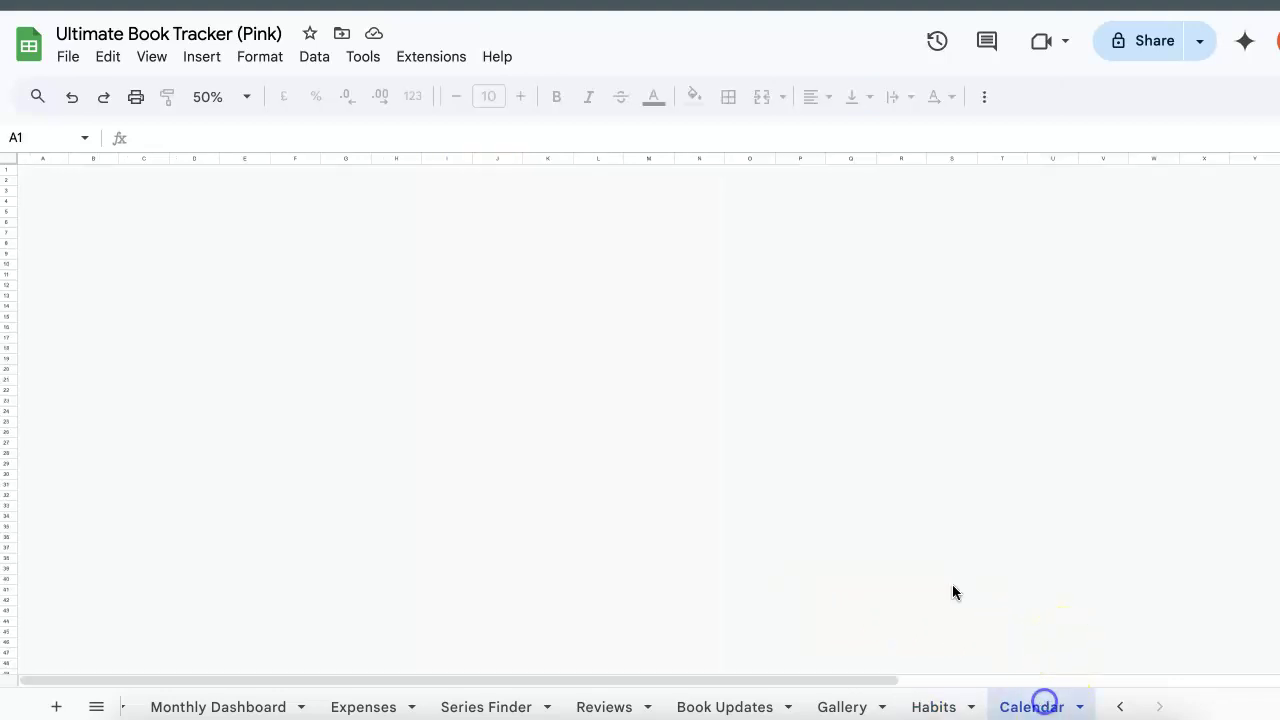
{"action": "scroll", "coordinate": [614, 451], "scroll_direction": "down", "scroll_amount": 1}
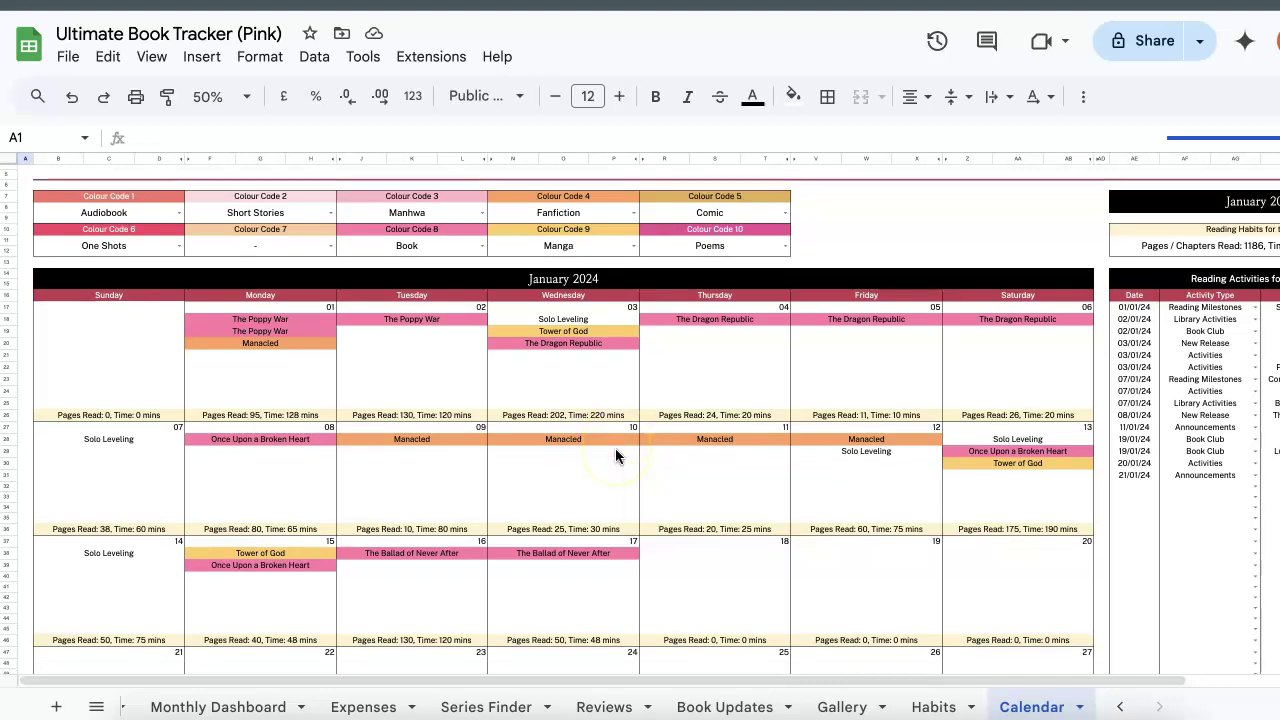
{"action": "scroll", "coordinate": [615, 453], "scroll_direction": "down", "scroll_amount": 1}
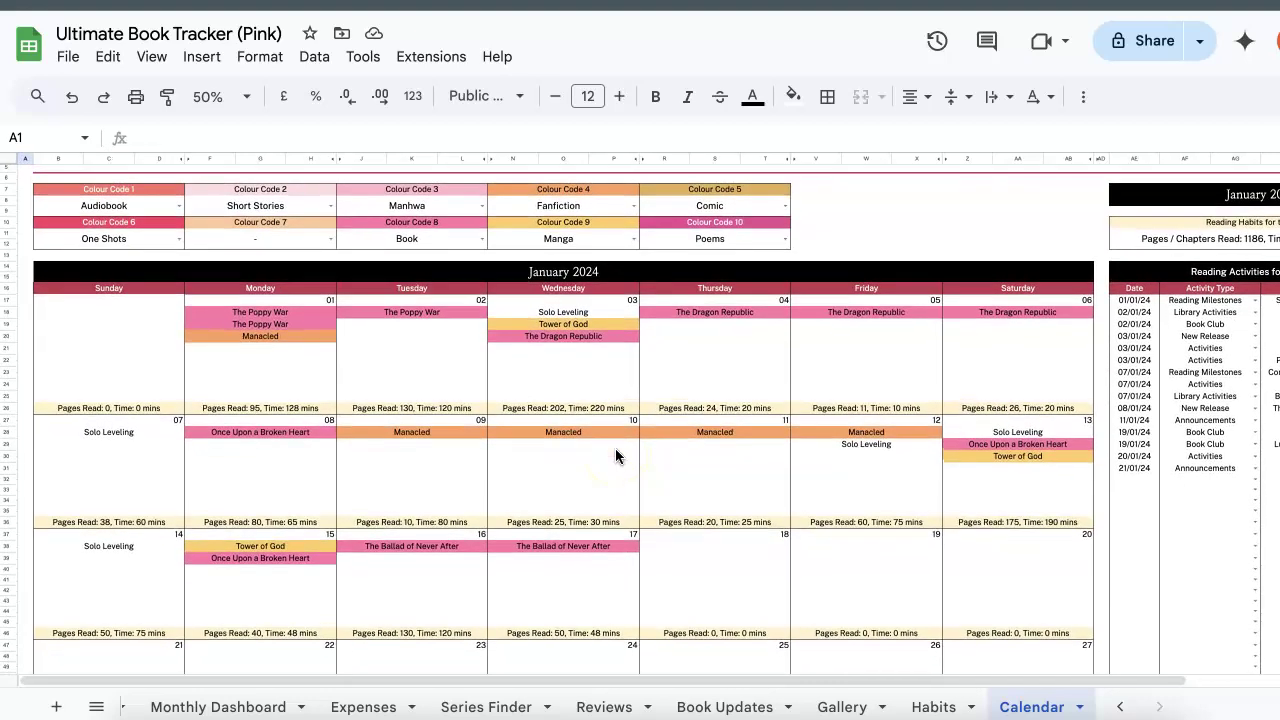
{"action": "scroll", "coordinate": [615, 448], "scroll_direction": "up", "scroll_amount": 1}
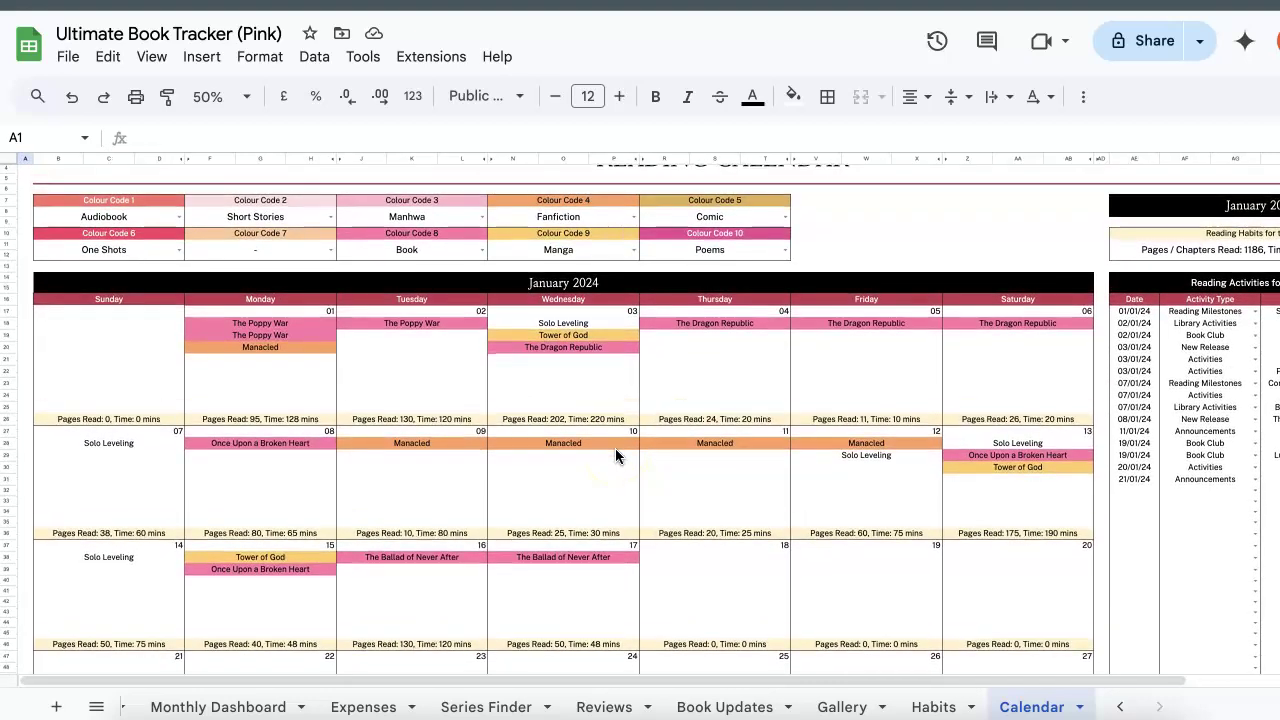
{"action": "scroll", "coordinate": [447, 401], "scroll_direction": "up", "scroll_amount": 2}
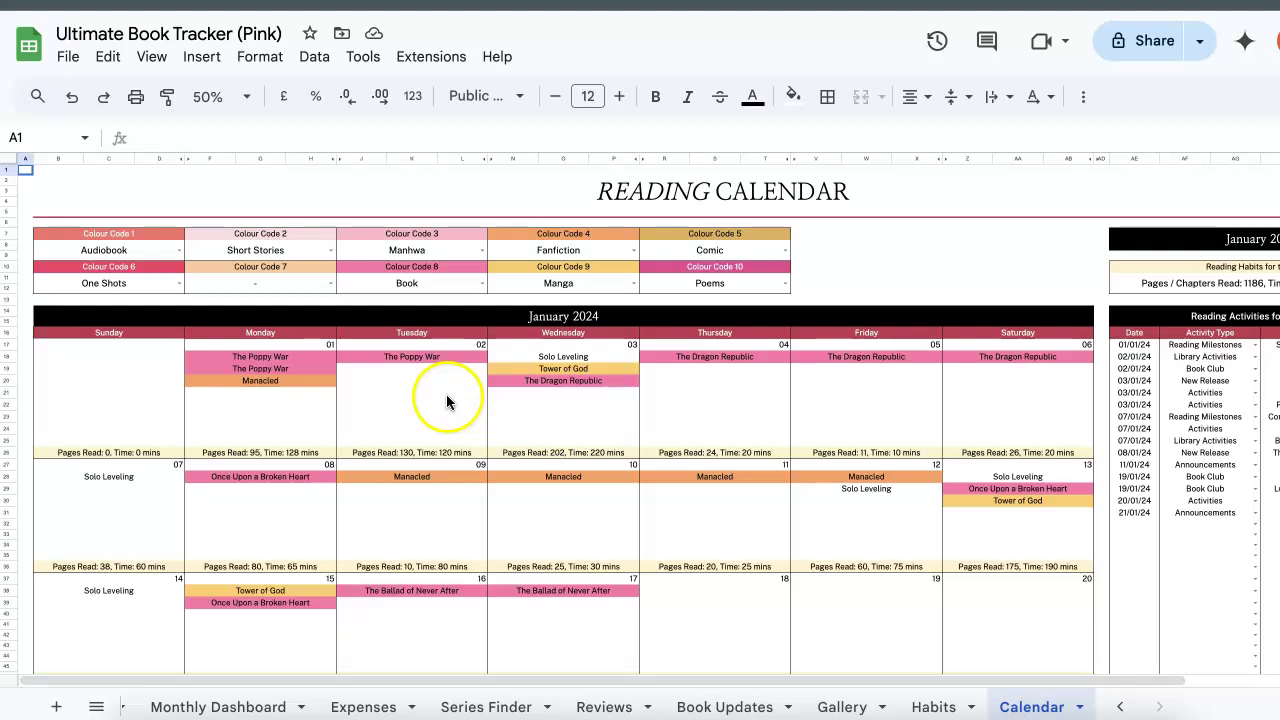
{"action": "left_click", "coordinate": [286, 247]}
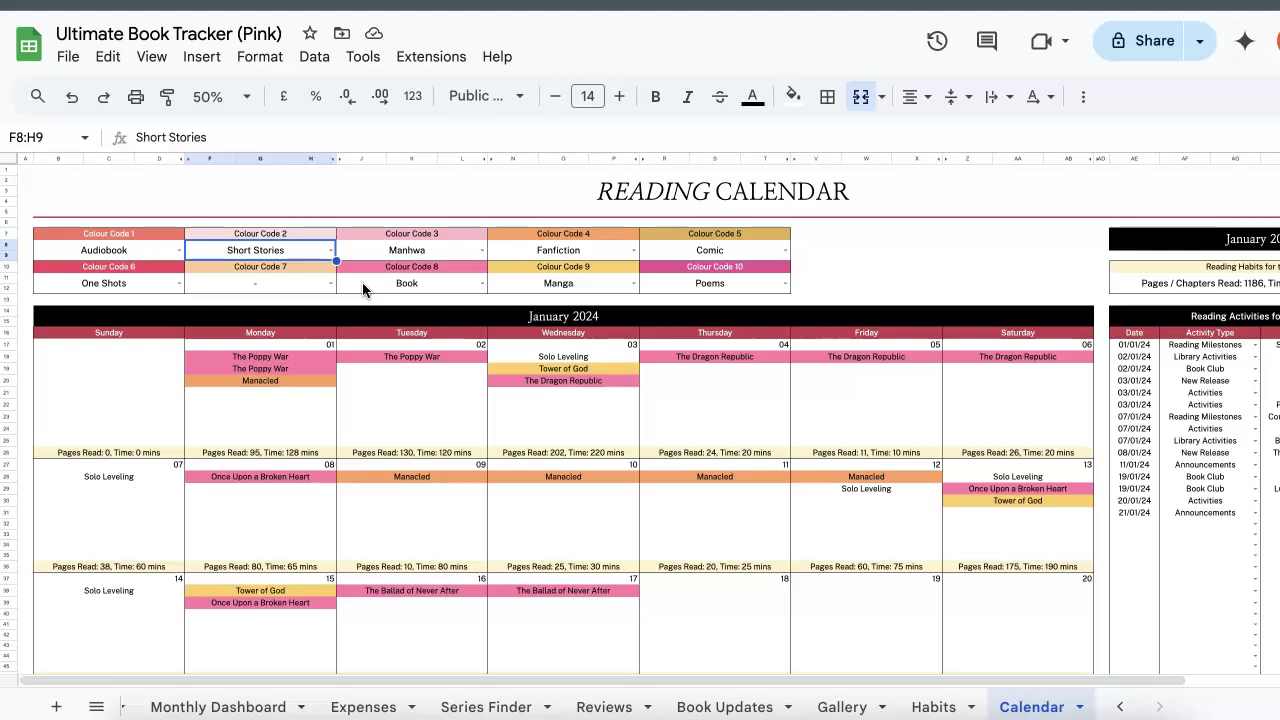
{"action": "type", "text": "mah"}
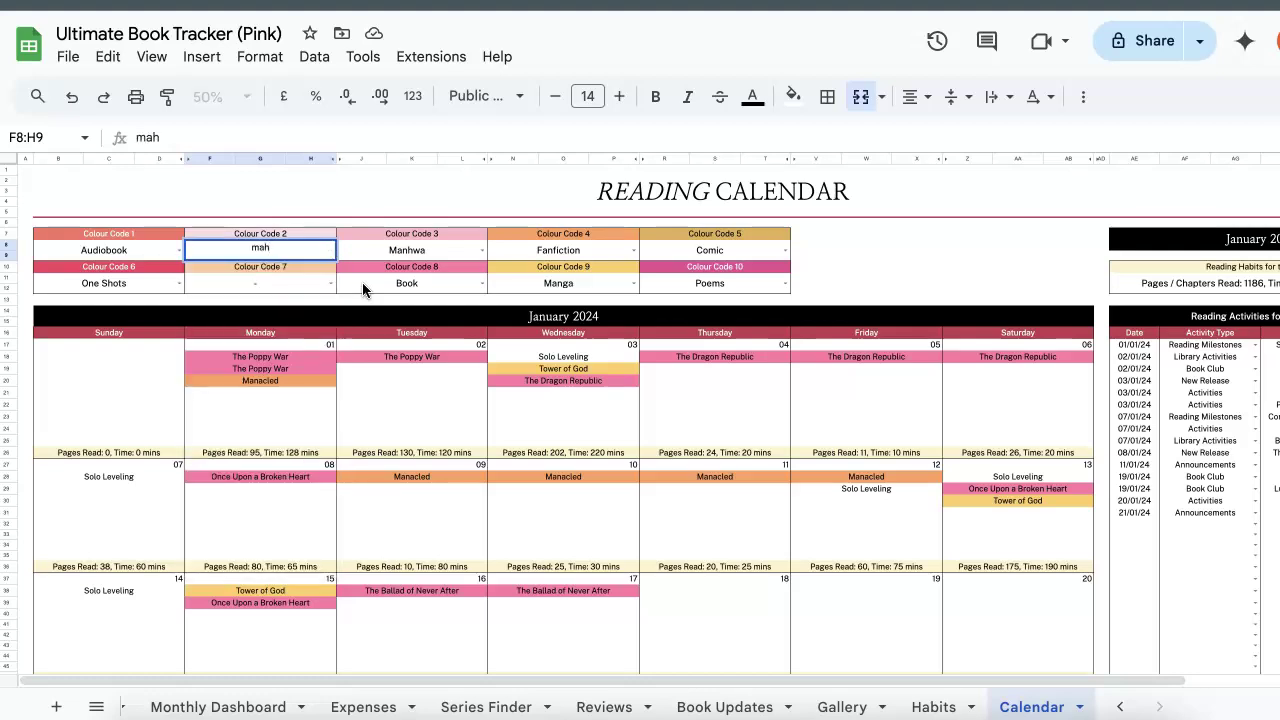
{"action": "key", "text": "BackSpace"}
{"action": "type", "text": "n"}
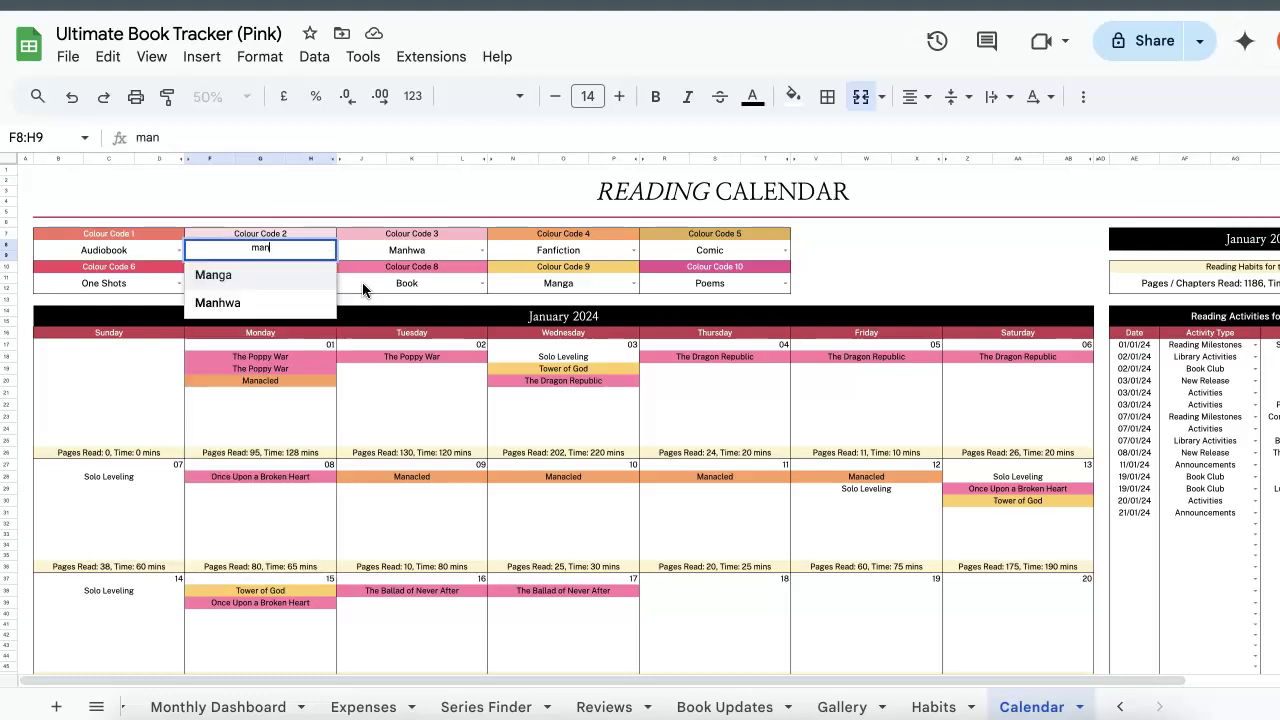
{"action": "left_click", "coordinate": [290, 306]}
Step: Set Colour Code 8 to Short Stories and Colour Code 3 to Book
{"action": "left_click", "coordinate": [482, 251]}
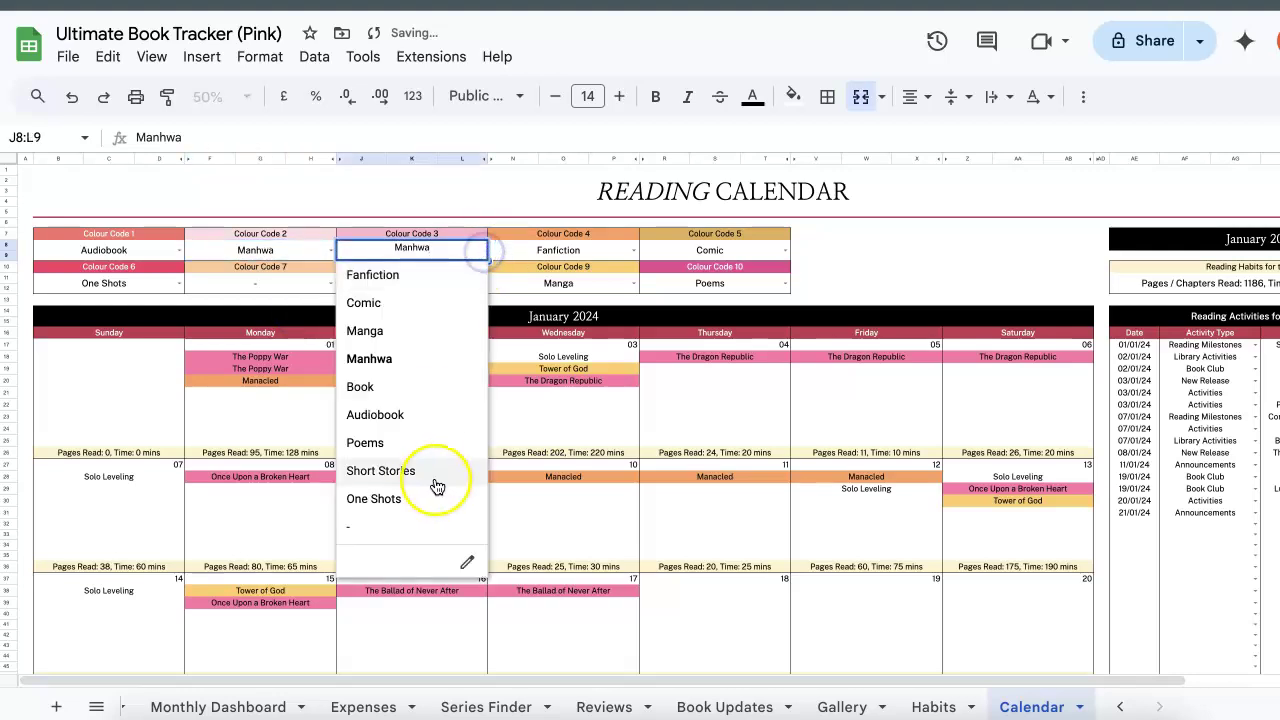
{"action": "left_click", "coordinate": [414, 474]}
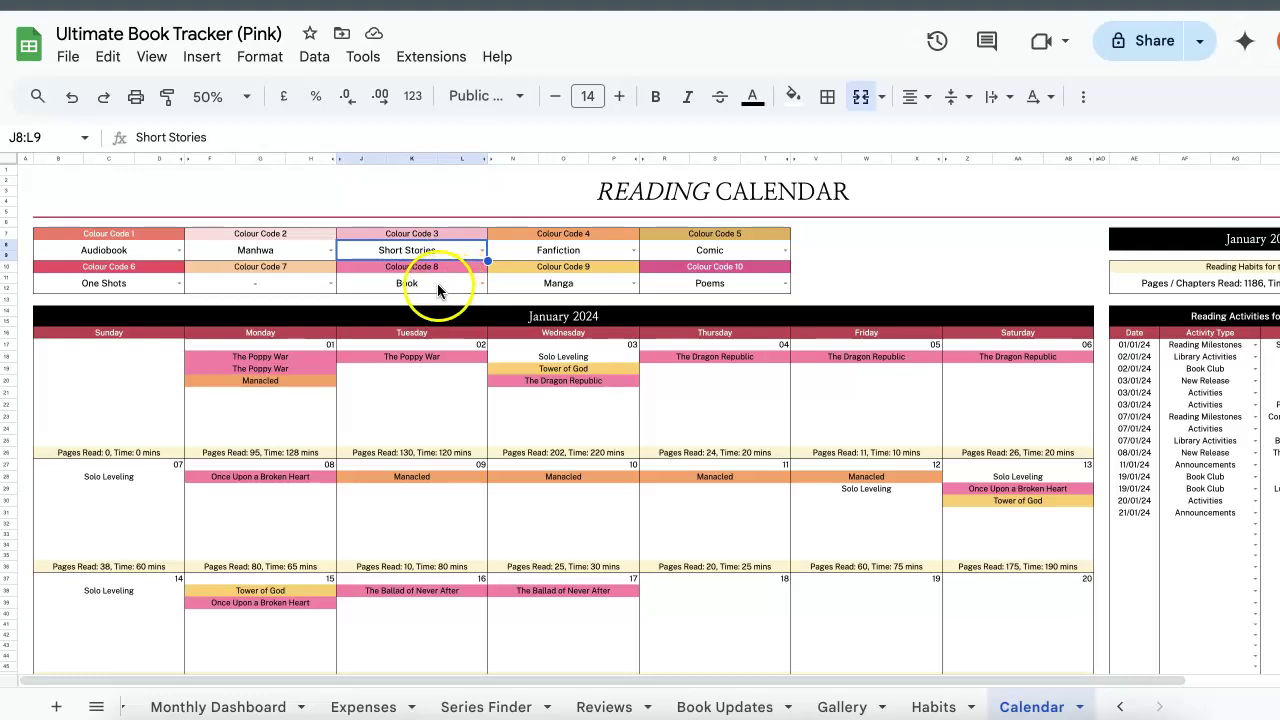
{"action": "left_click", "coordinate": [408, 283]}
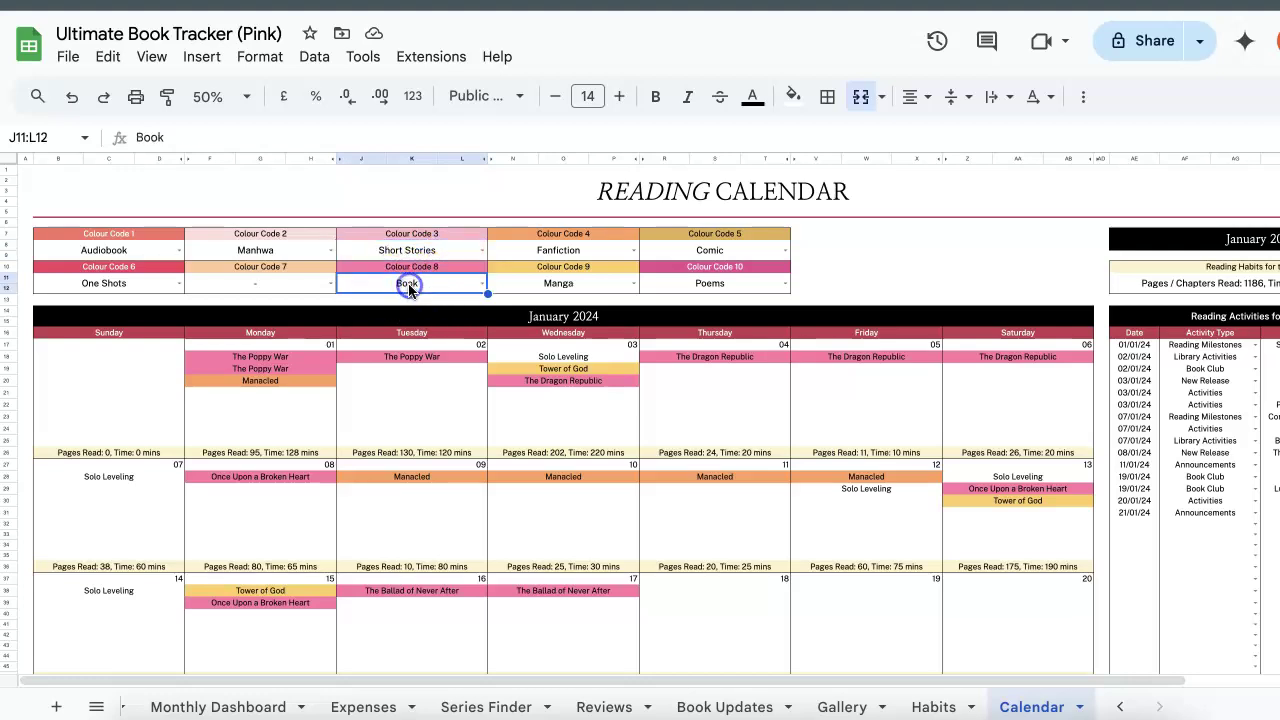
{"action": "type", "text": "short"}
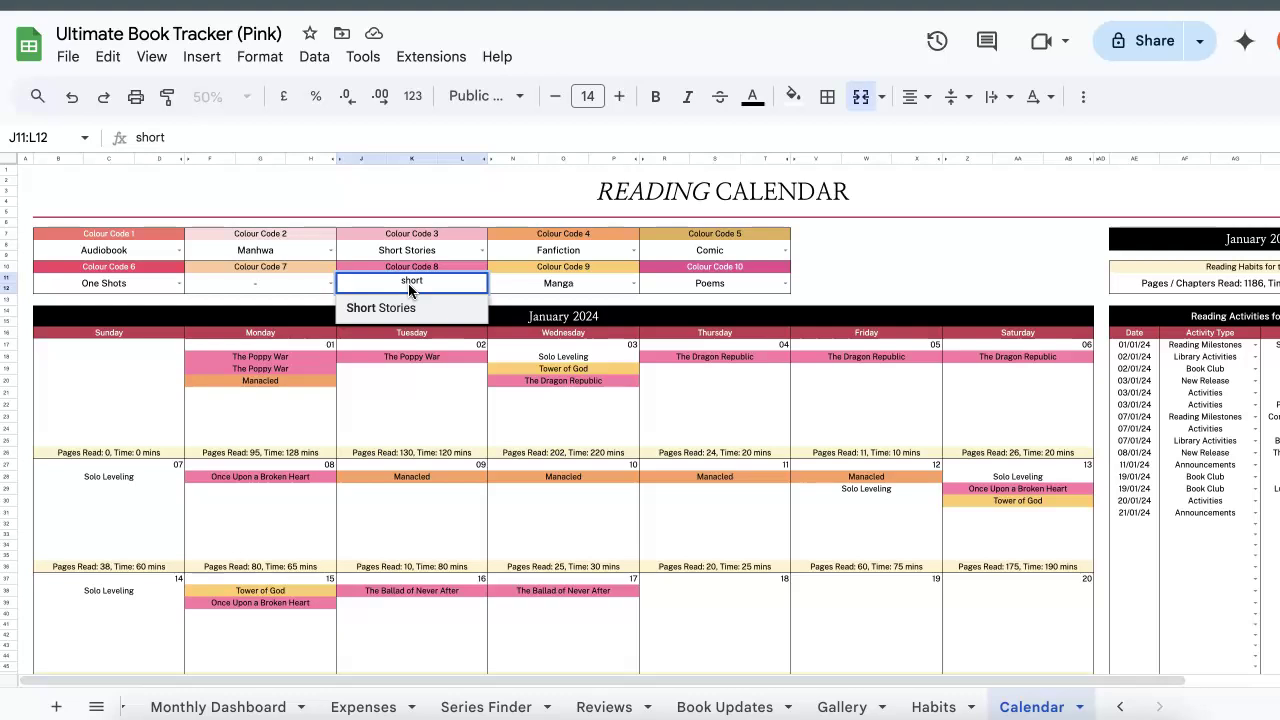
{"action": "key", "text": "Return"}
{"action": "left_click", "coordinate": [440, 251]}
{"action": "type", "text": "boo"}
{"action": "key", "text": "Return"}
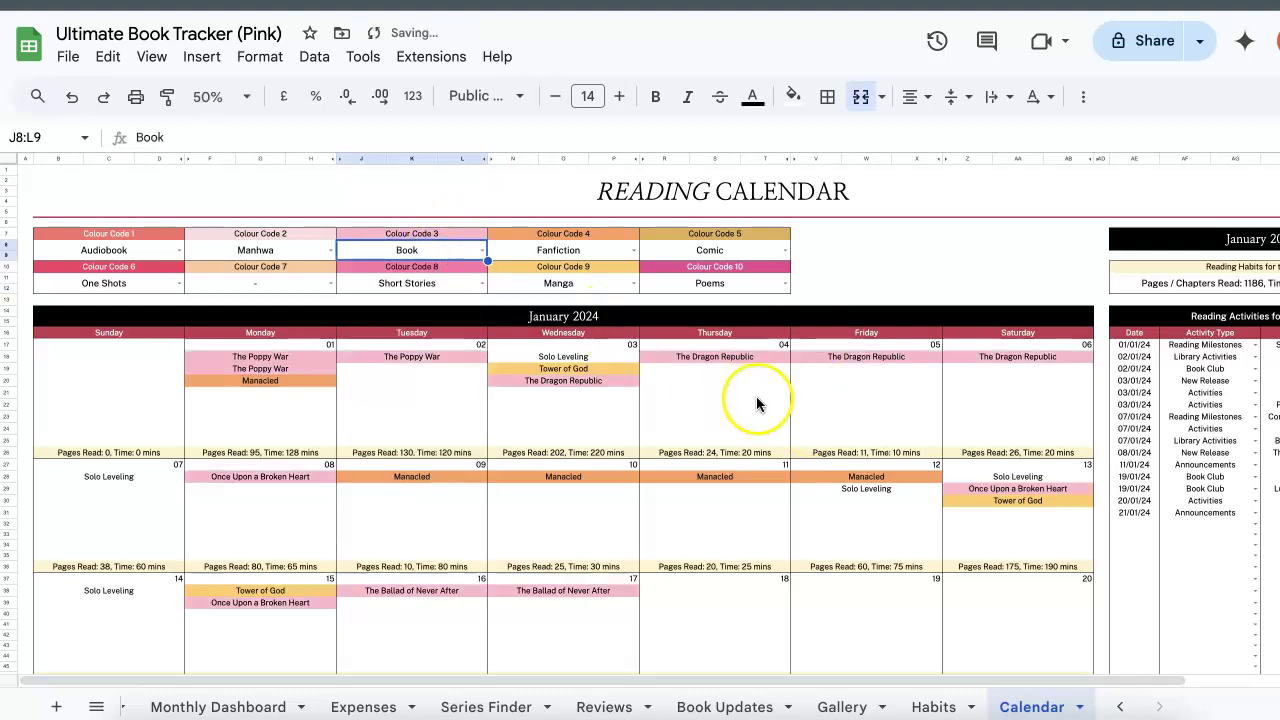
Step: Date the next Reading Activities entry 18/01/24
{"action": "scroll", "coordinate": [996, 425], "scroll_direction": "right", "scroll_amount": 2}
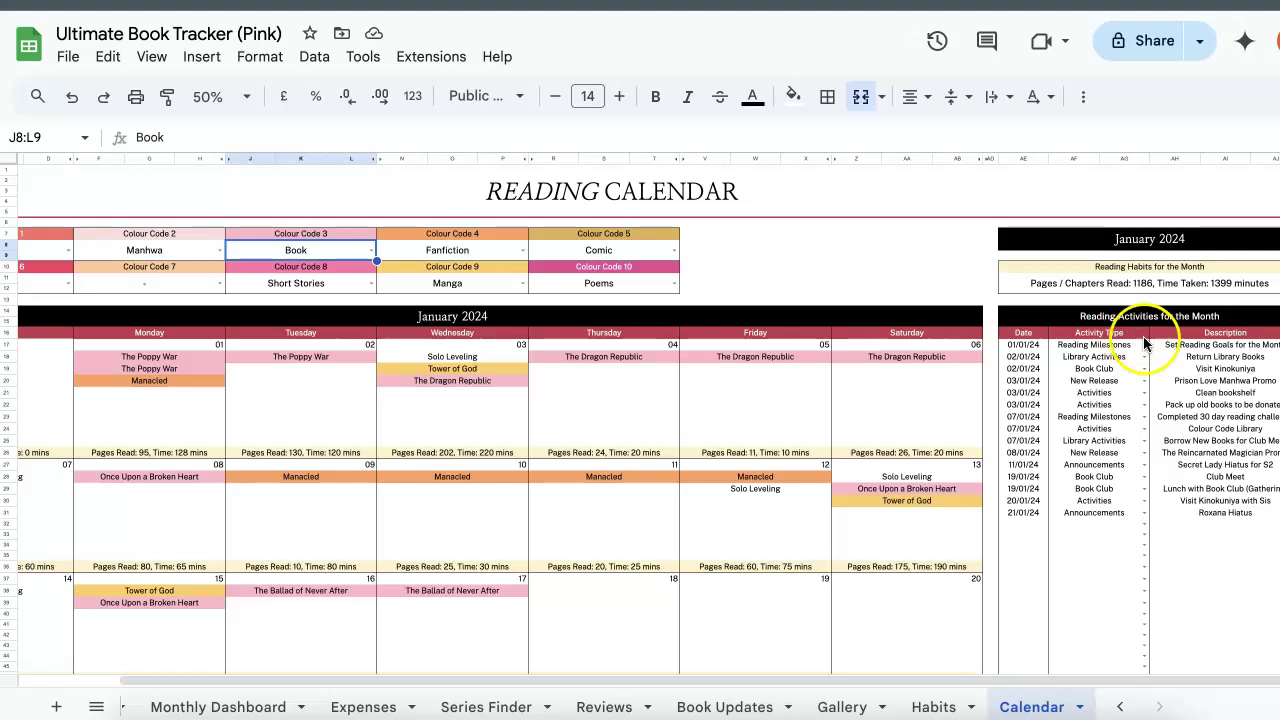
{"action": "scroll", "coordinate": [1162, 410], "scroll_direction": "down", "scroll_amount": 2}
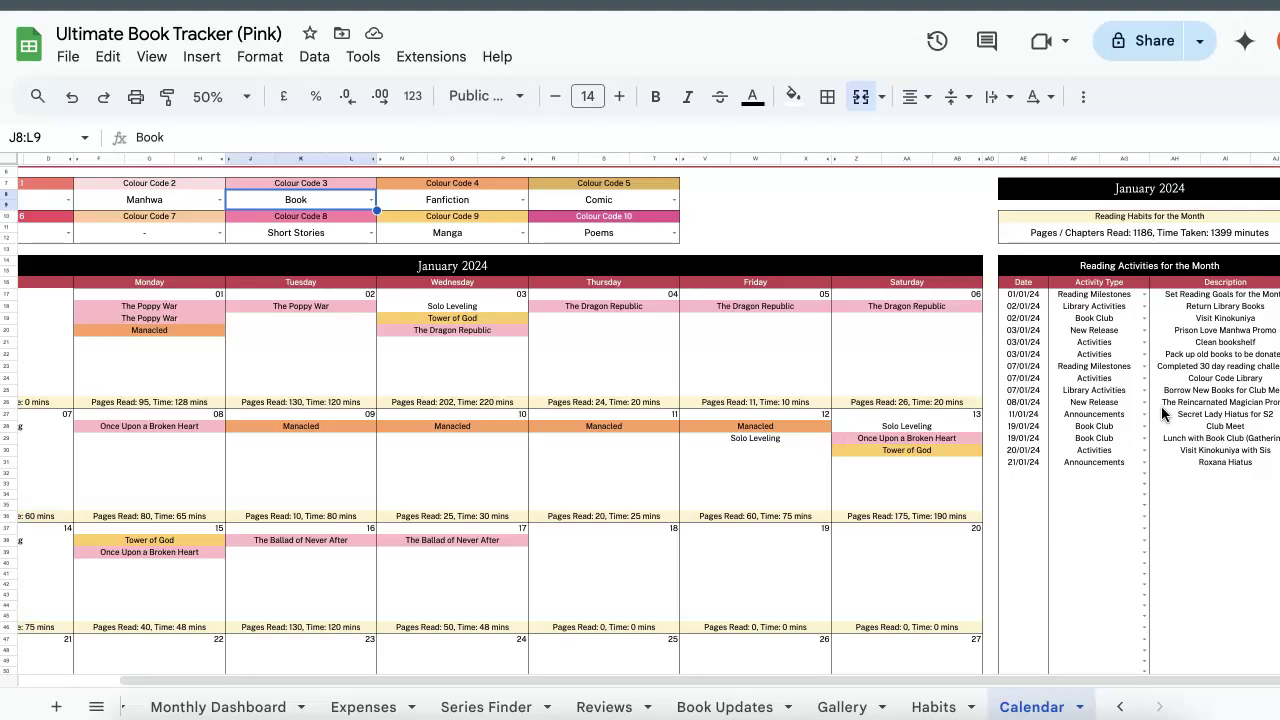
{"action": "left_click", "coordinate": [1028, 475]}
{"action": "double_click", "coordinate": [1028, 476]}
{"action": "left_click", "coordinate": [988, 364]}
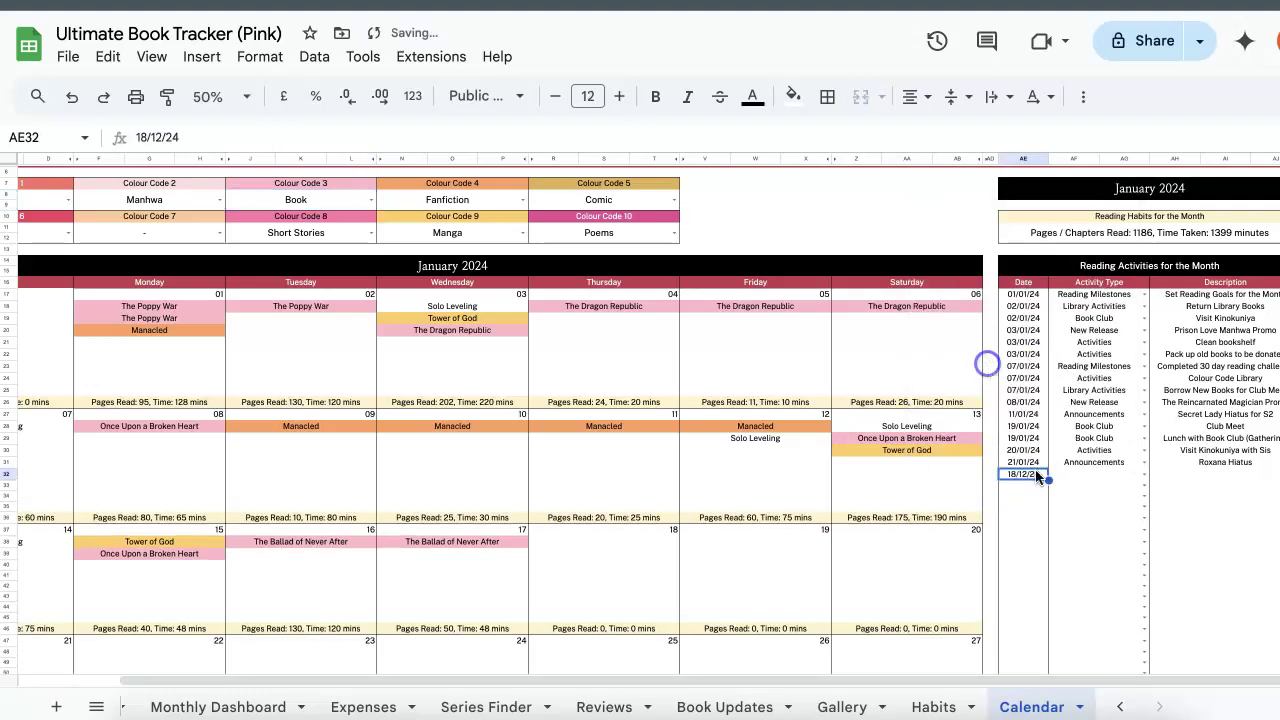
{"action": "left_click", "coordinate": [160, 138]}
{"action": "double_click", "coordinate": [160, 138]}
{"action": "type", "text": "01"}
{"action": "key", "text": "Return"}
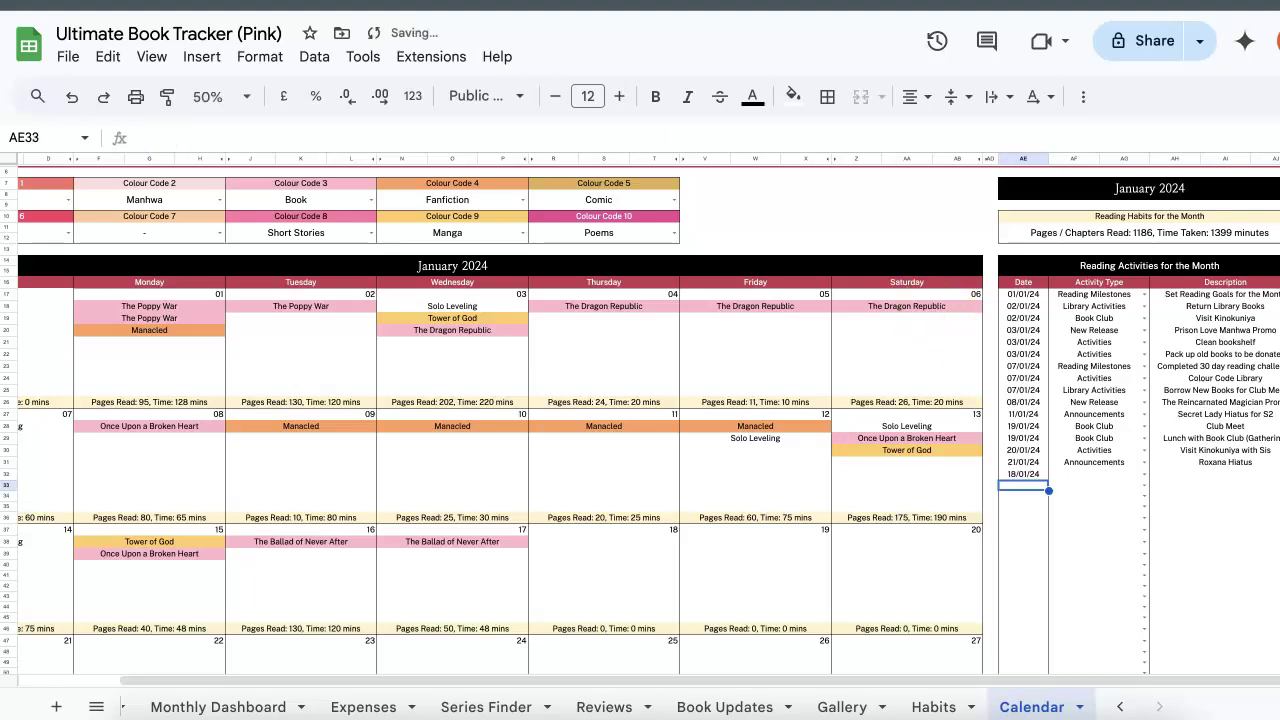
Step: Make it a Library Activities entry described as 'Return Books'
{"action": "left_click", "coordinate": [1143, 476]}
{"action": "left_click", "coordinate": [1124, 566]}
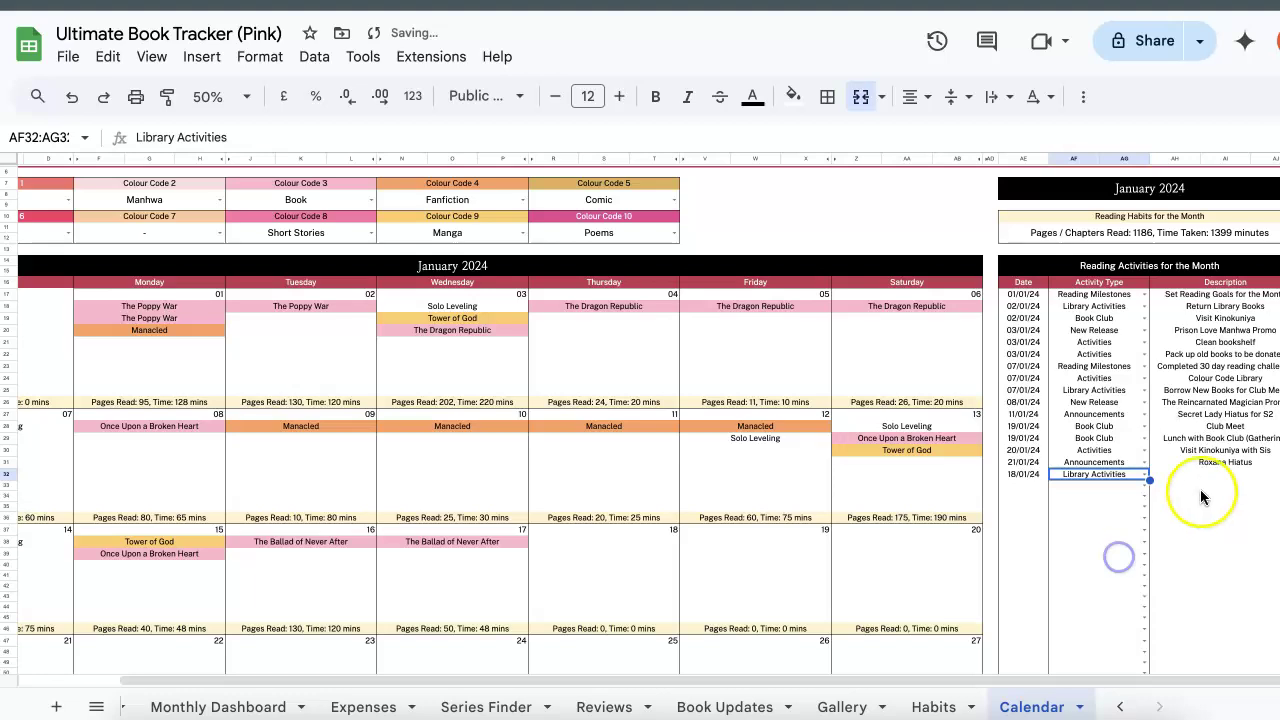
{"action": "left_click", "coordinate": [1200, 474]}
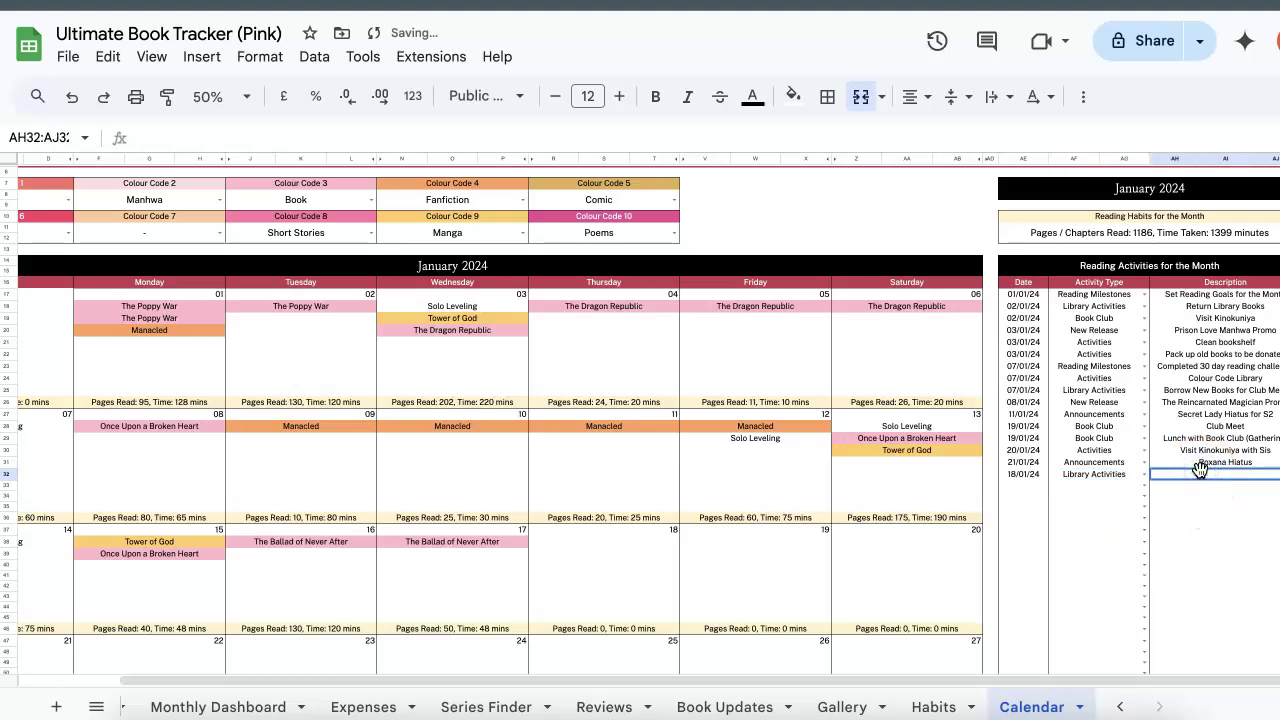
{"action": "type", "text": "retur"}
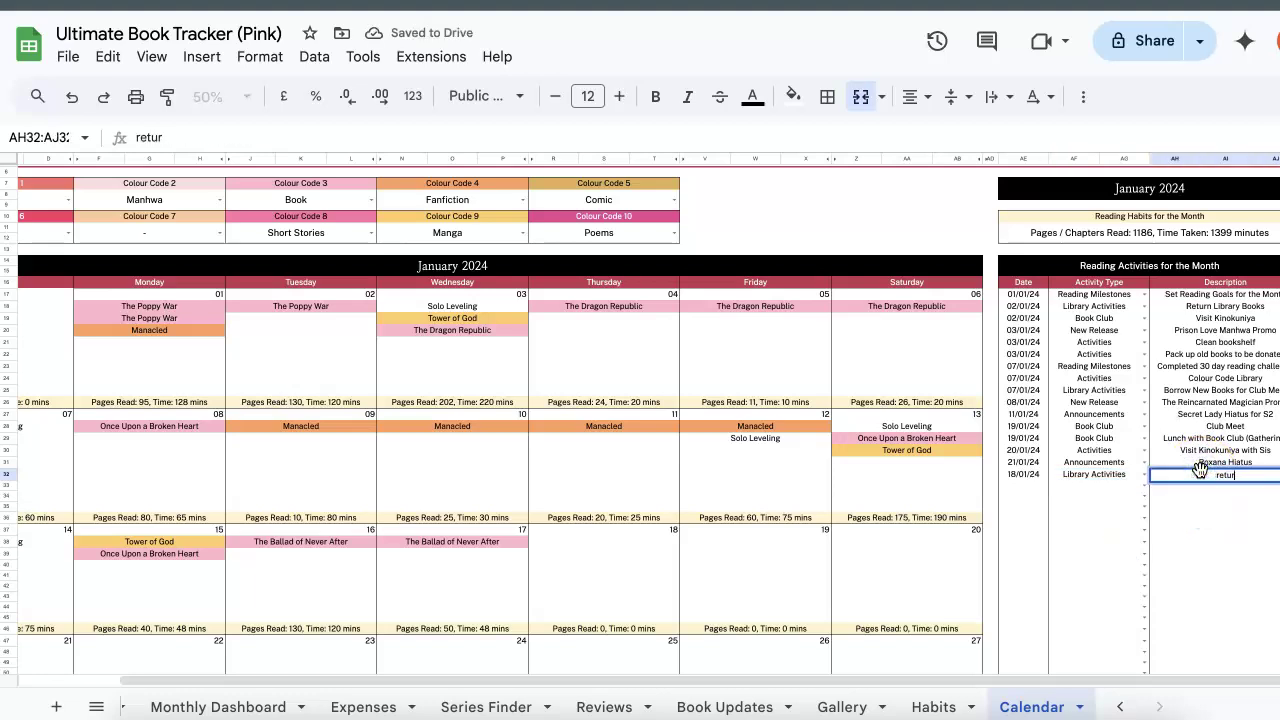
{"action": "type", "text": "eturn B"}
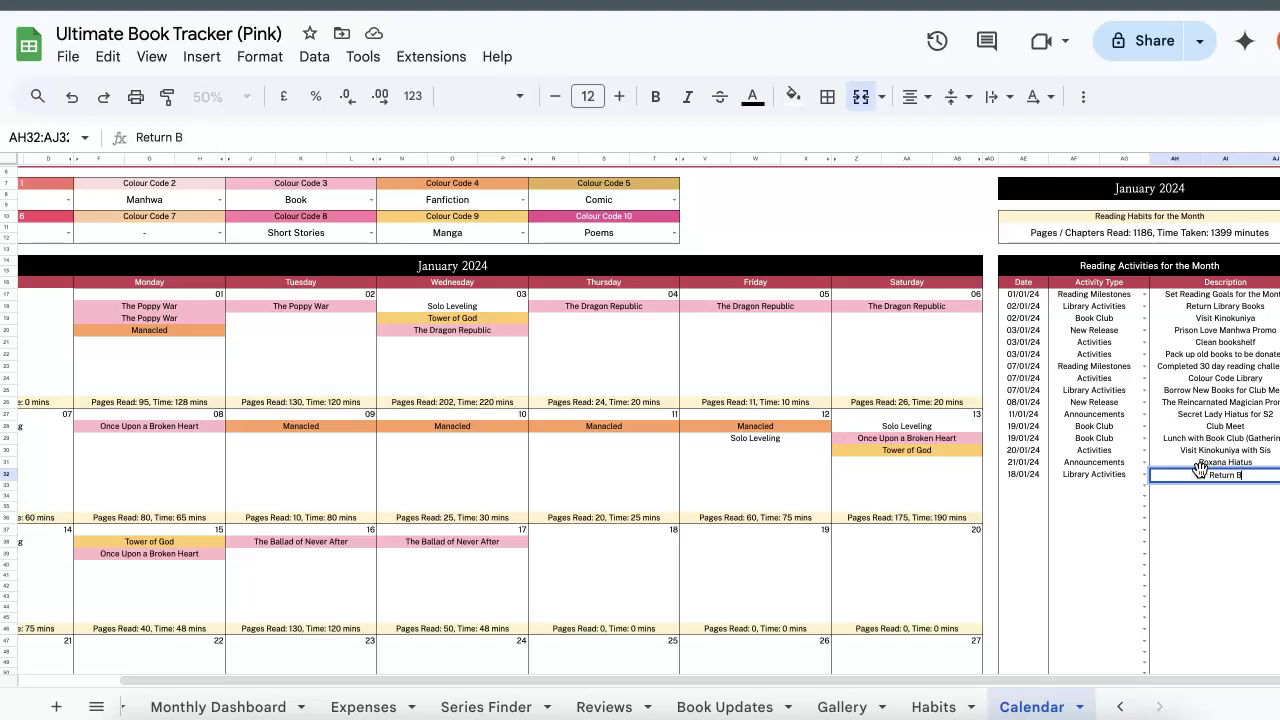
{"action": "type", "text": "ooks"}
{"action": "key", "text": "Return"}
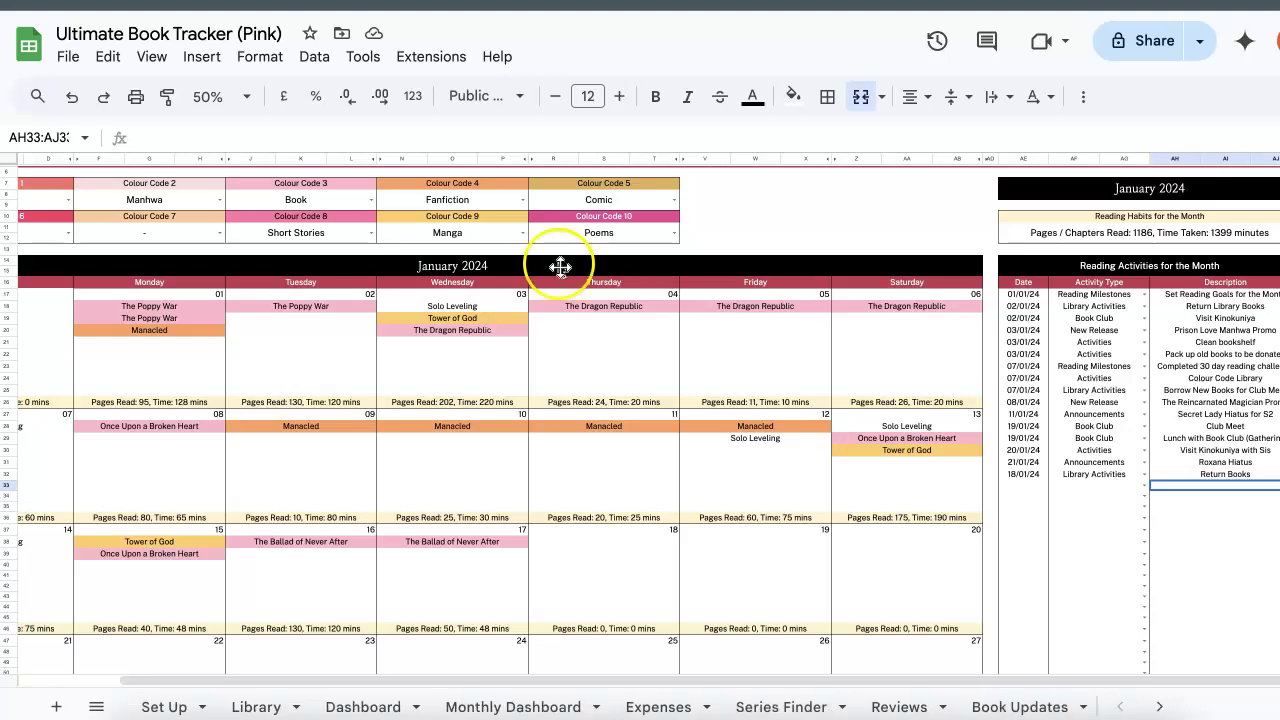
Step: Inspect the Monthly Dashboard formulas for month heading, books bought, spending, top genre, summary and cover
{"action": "left_click", "coordinate": [477, 708]}
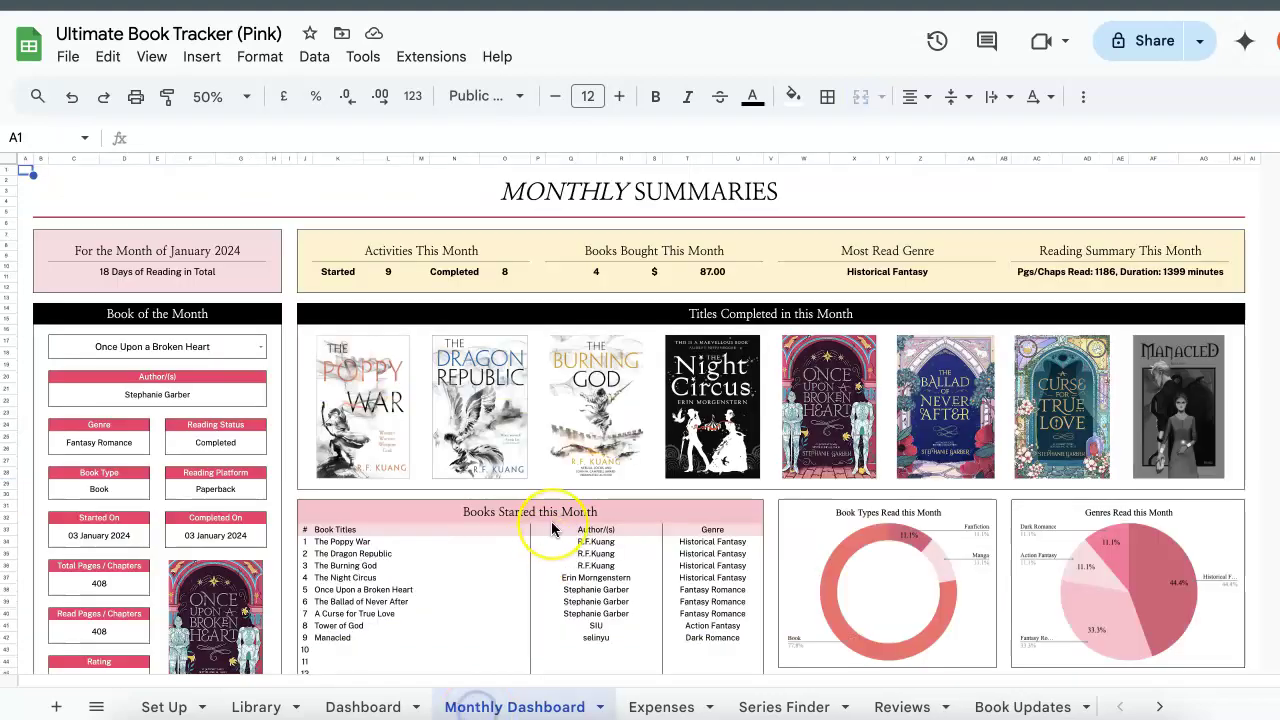
{"action": "scroll", "coordinate": [551, 521], "scroll_direction": "down", "scroll_amount": 1}
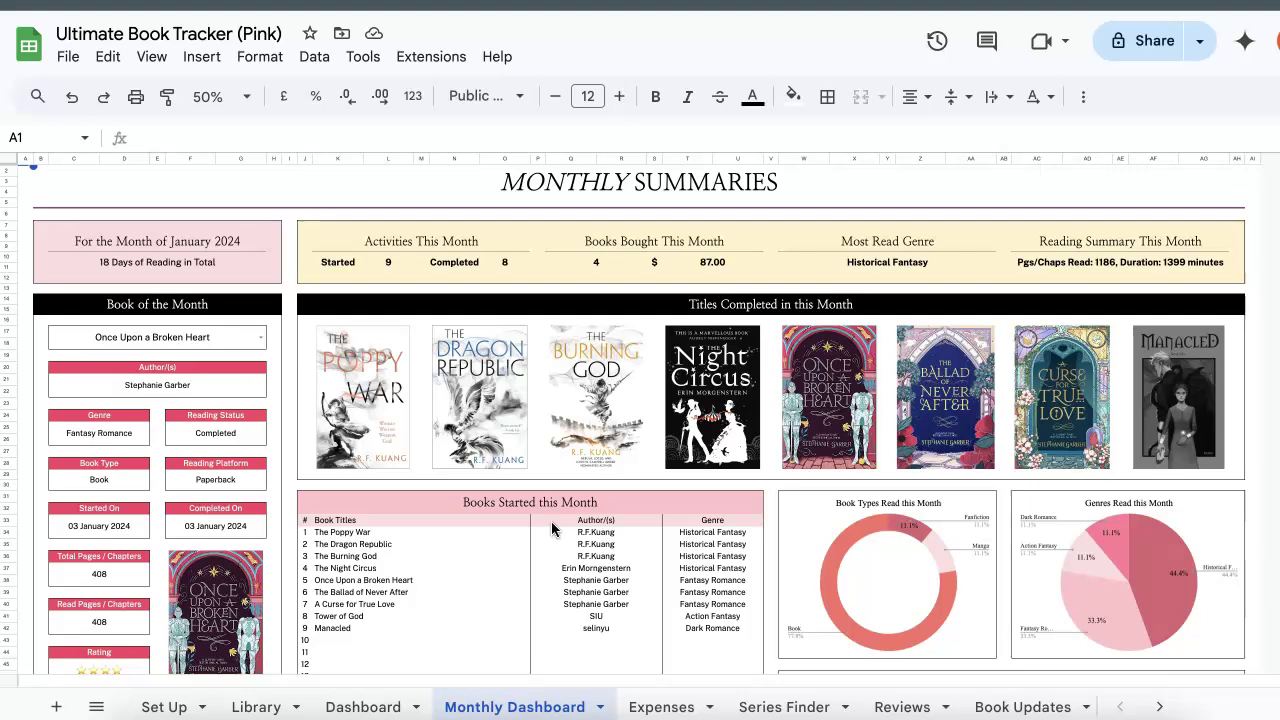
{"action": "scroll", "coordinate": [551, 521], "scroll_direction": "up", "scroll_amount": 1}
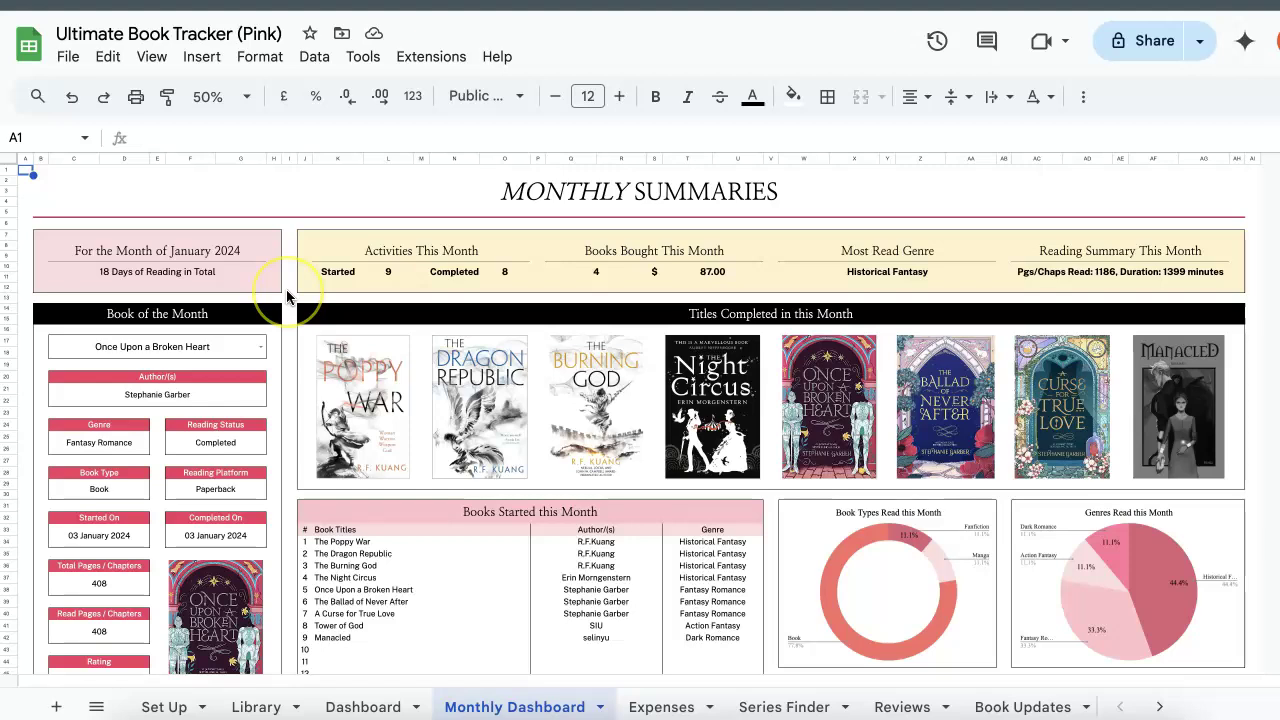
{"action": "left_click", "coordinate": [220, 251]}
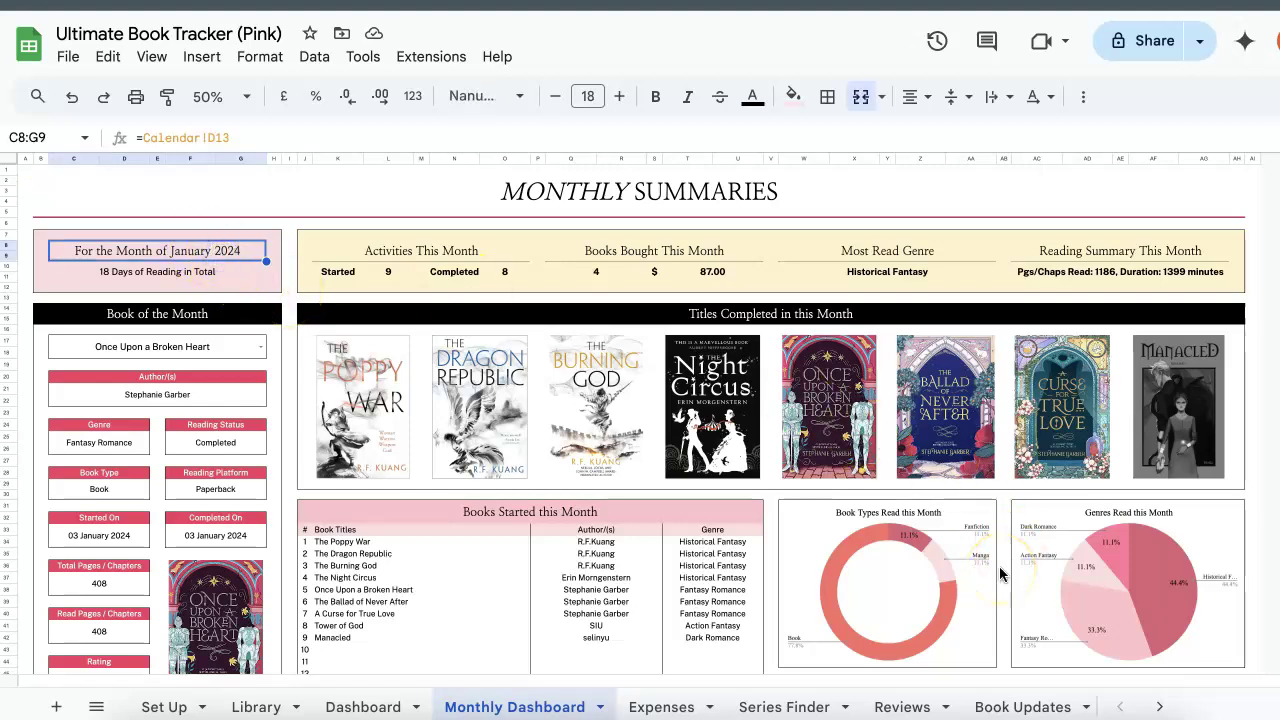
{"action": "scroll", "coordinate": [428, 277], "scroll_direction": "down", "scroll_amount": 2}
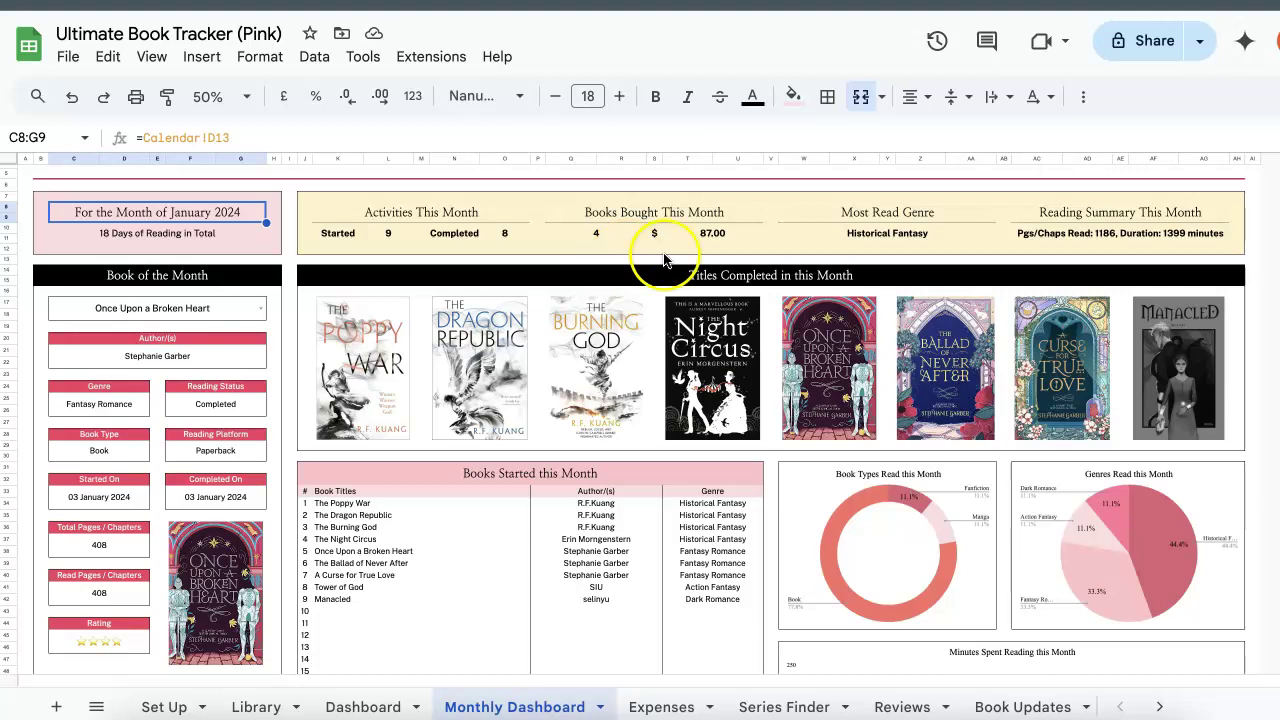
{"action": "left_click", "coordinate": [608, 238]}
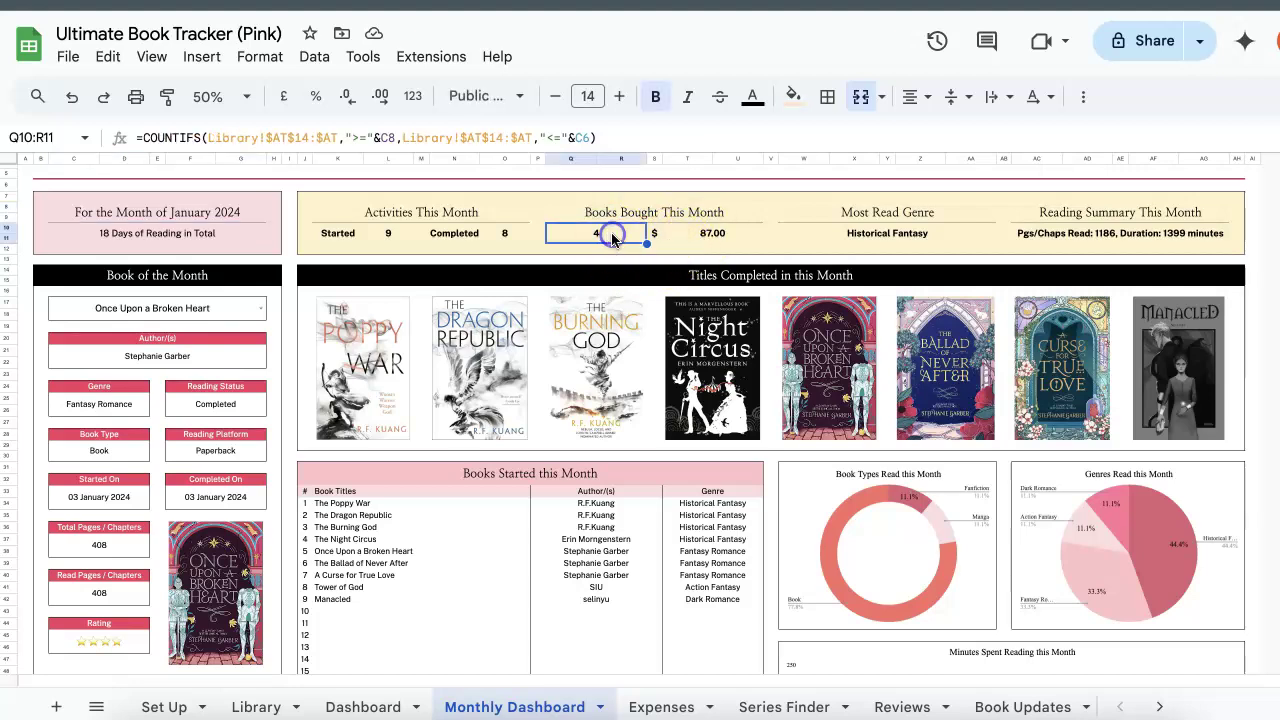
{"action": "left_click", "coordinate": [731, 232]}
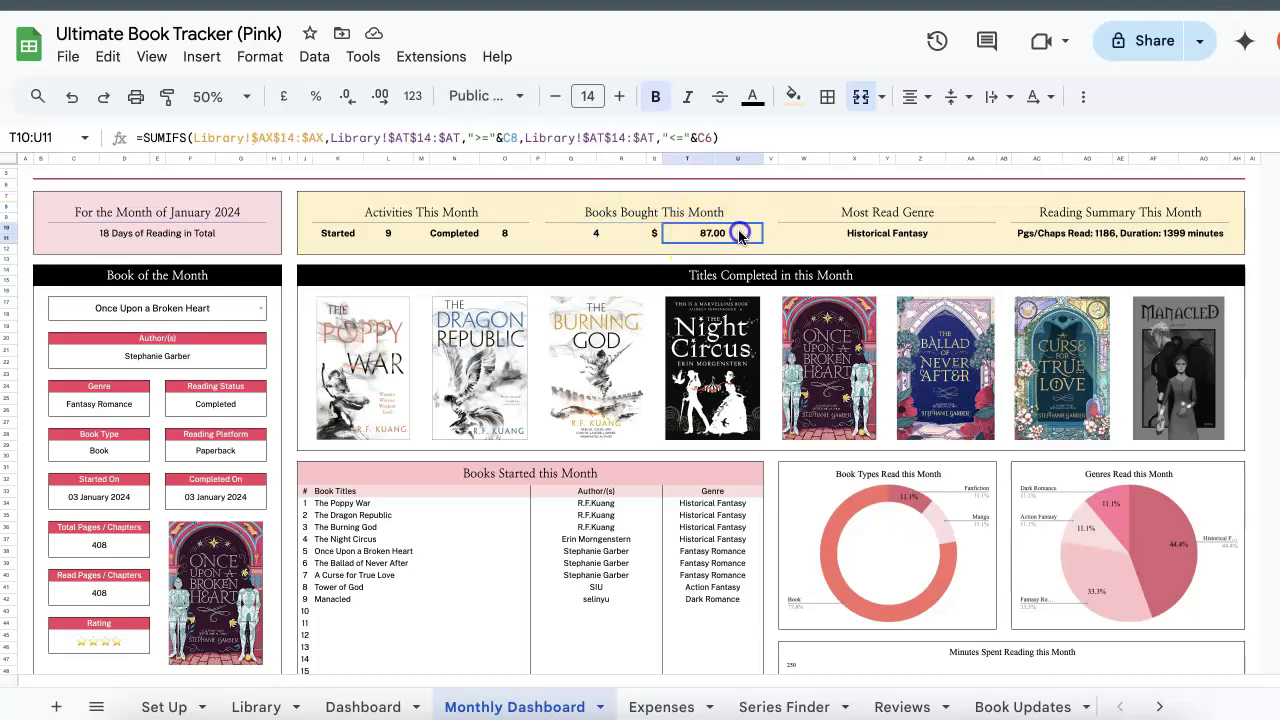
{"action": "left_click", "coordinate": [900, 236]}
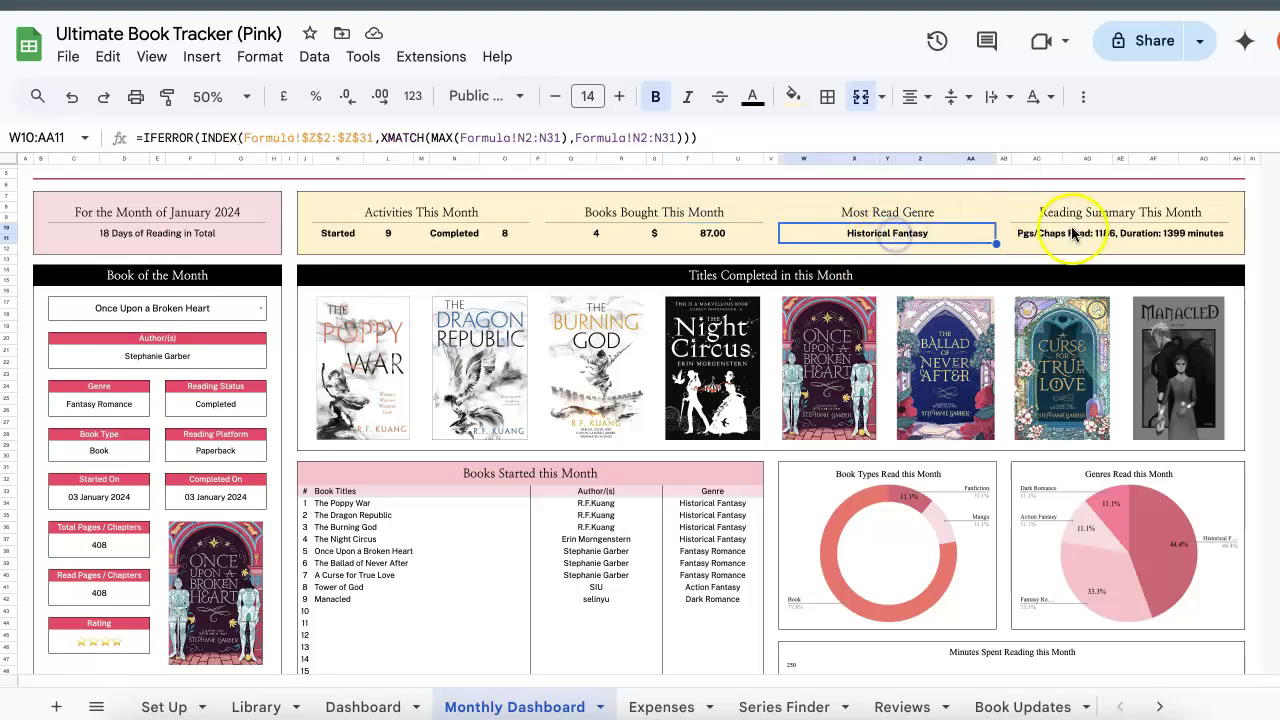
{"action": "left_click", "coordinate": [1071, 240]}
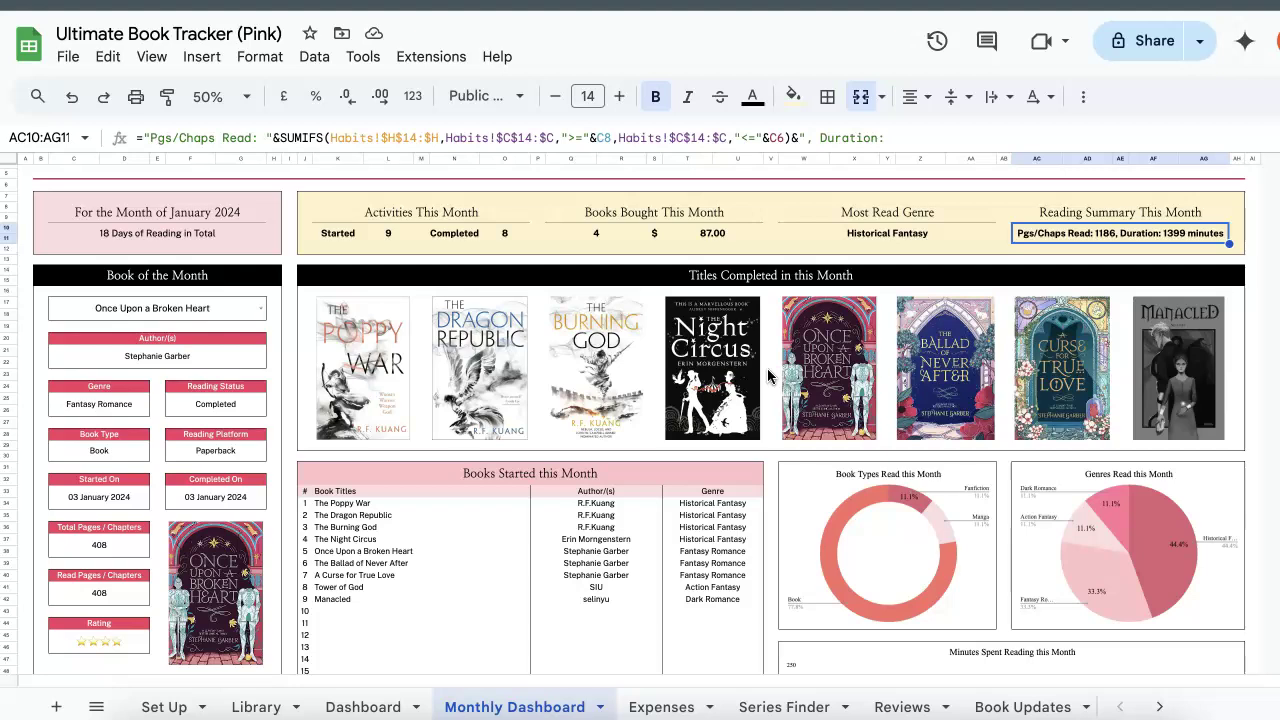
{"action": "scroll", "coordinate": [590, 540], "scroll_direction": "down", "scroll_amount": 3}
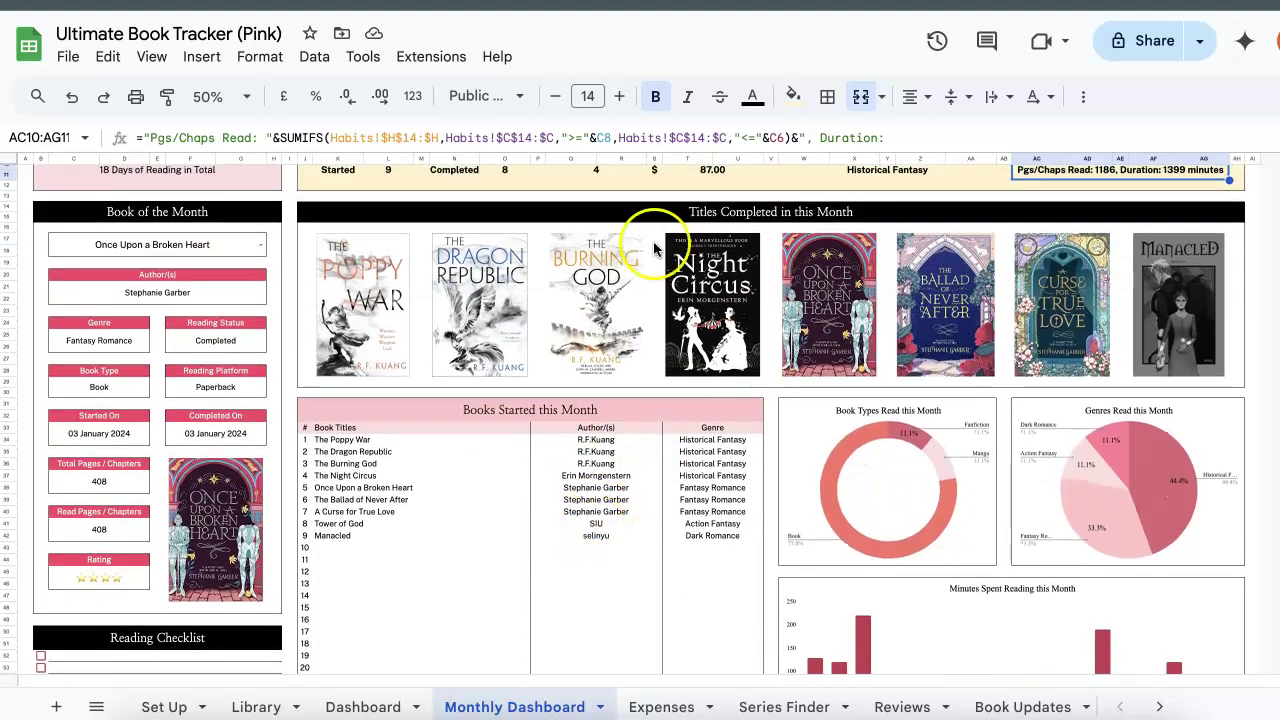
{"action": "left_click", "coordinate": [370, 302]}
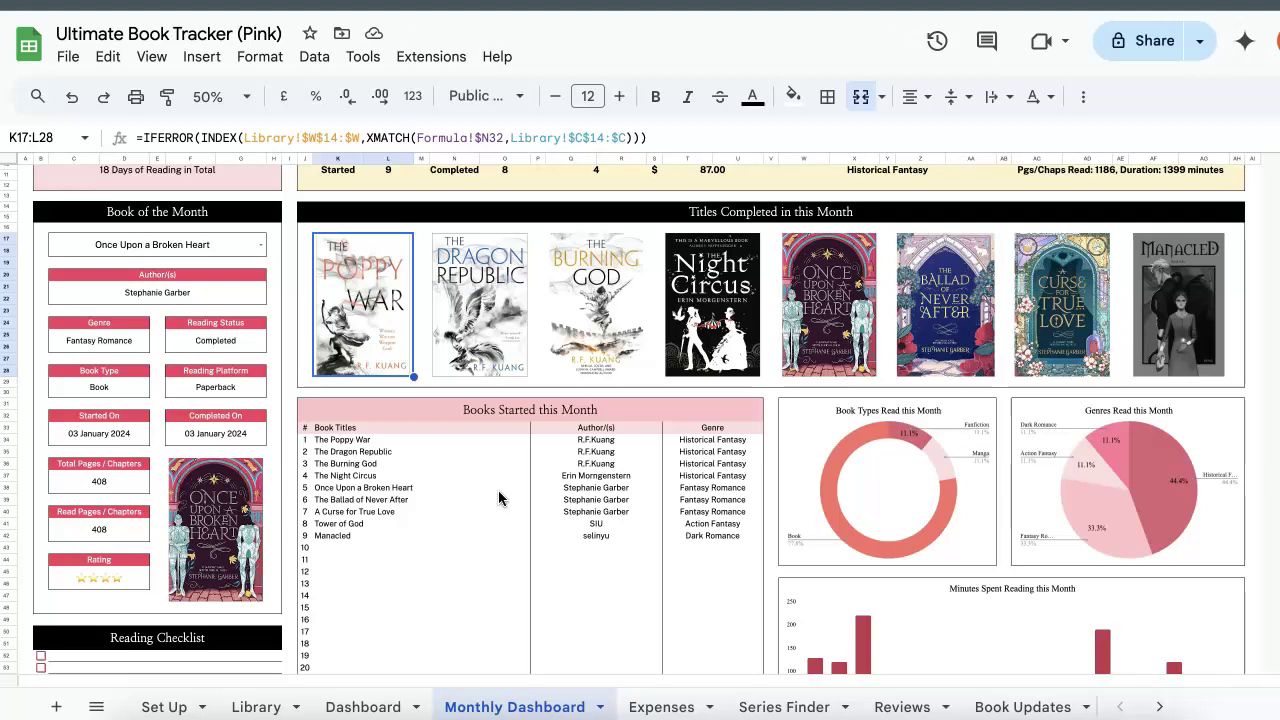
{"action": "scroll", "coordinate": [498, 498], "scroll_direction": "down", "scroll_amount": 3}
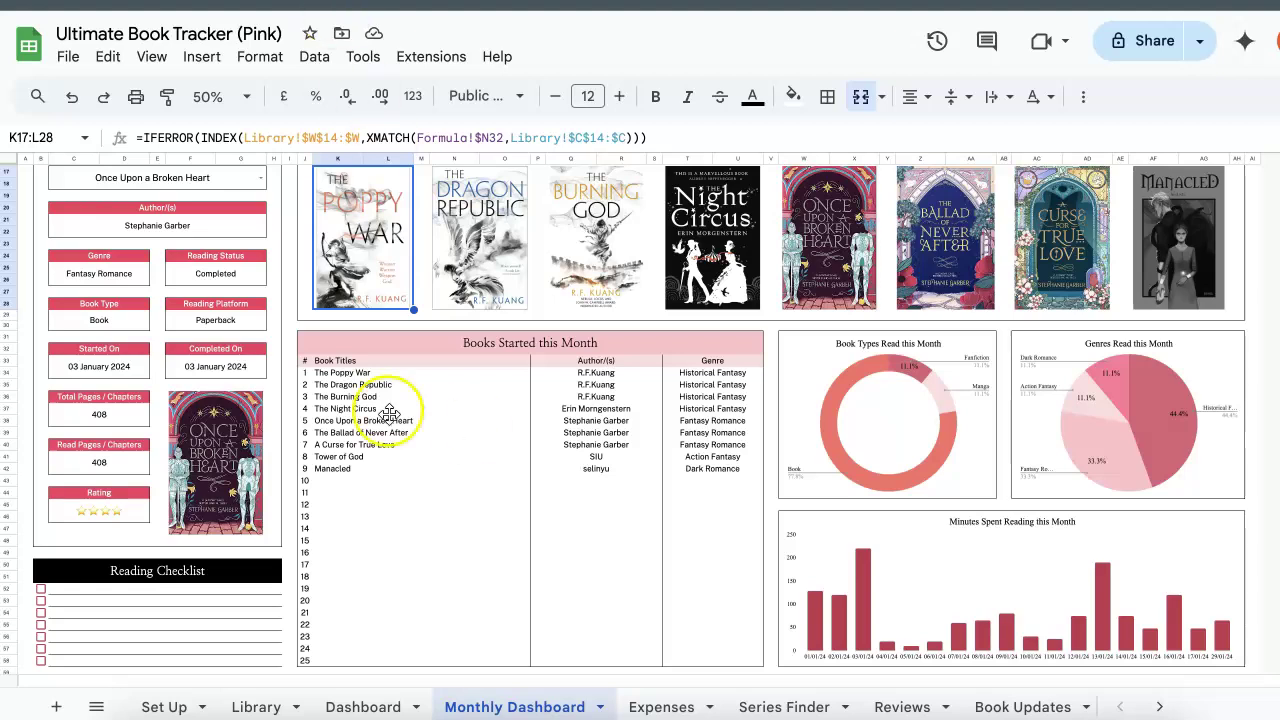
Step: Choose The Poppy War as Book of the Month
{"action": "left_click", "coordinate": [183, 592]}
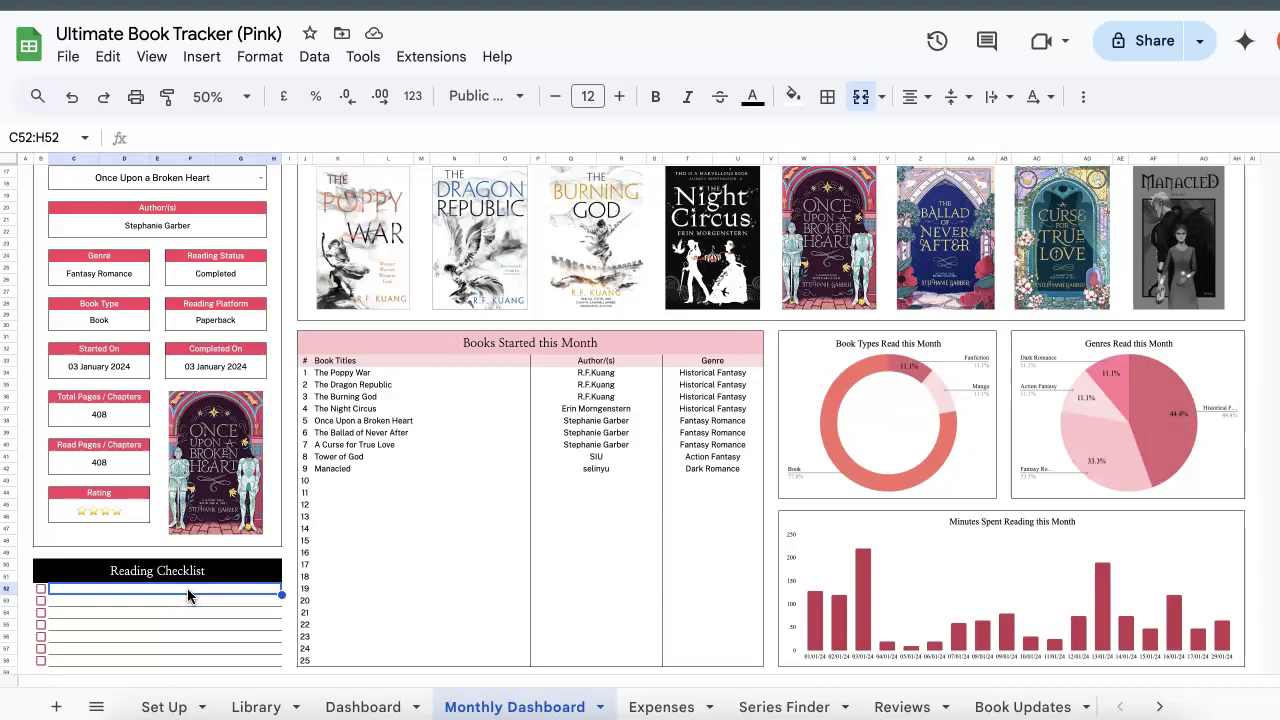
{"action": "scroll", "coordinate": [188, 596], "scroll_direction": "up", "scroll_amount": 3}
{"action": "scroll", "coordinate": [245, 495], "scroll_direction": "down", "scroll_amount": 1}
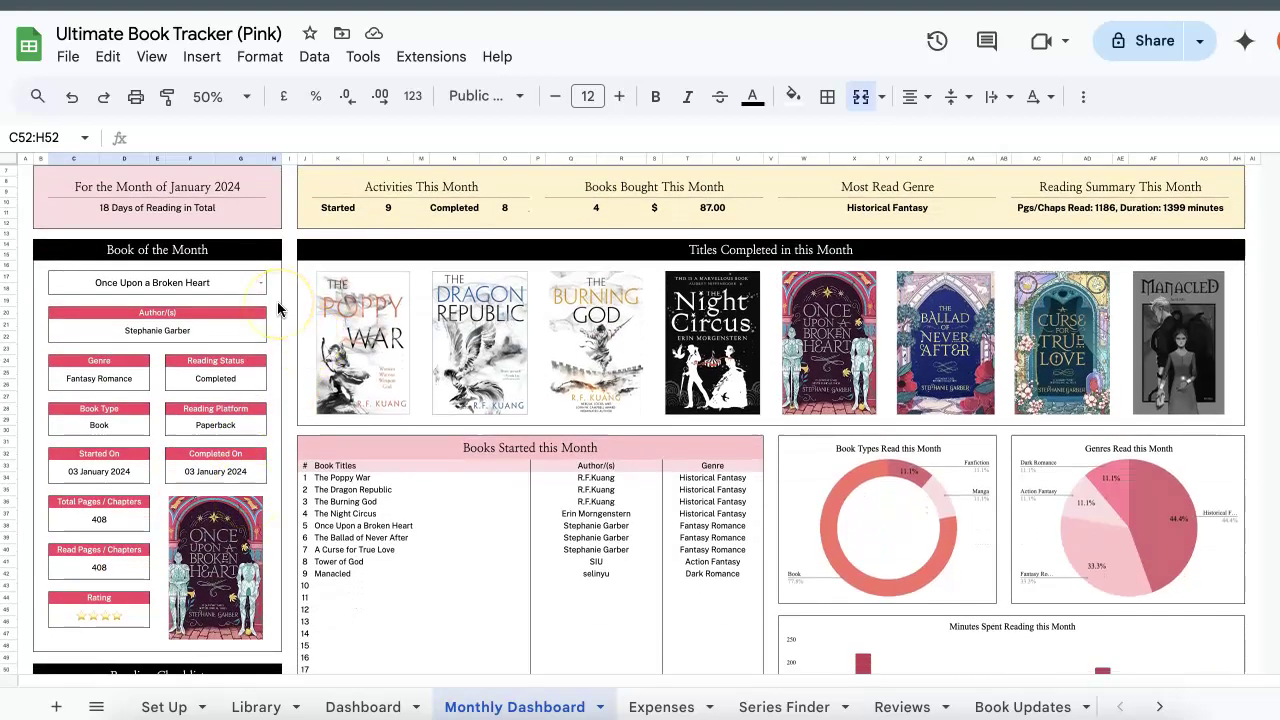
{"action": "left_click", "coordinate": [262, 283]}
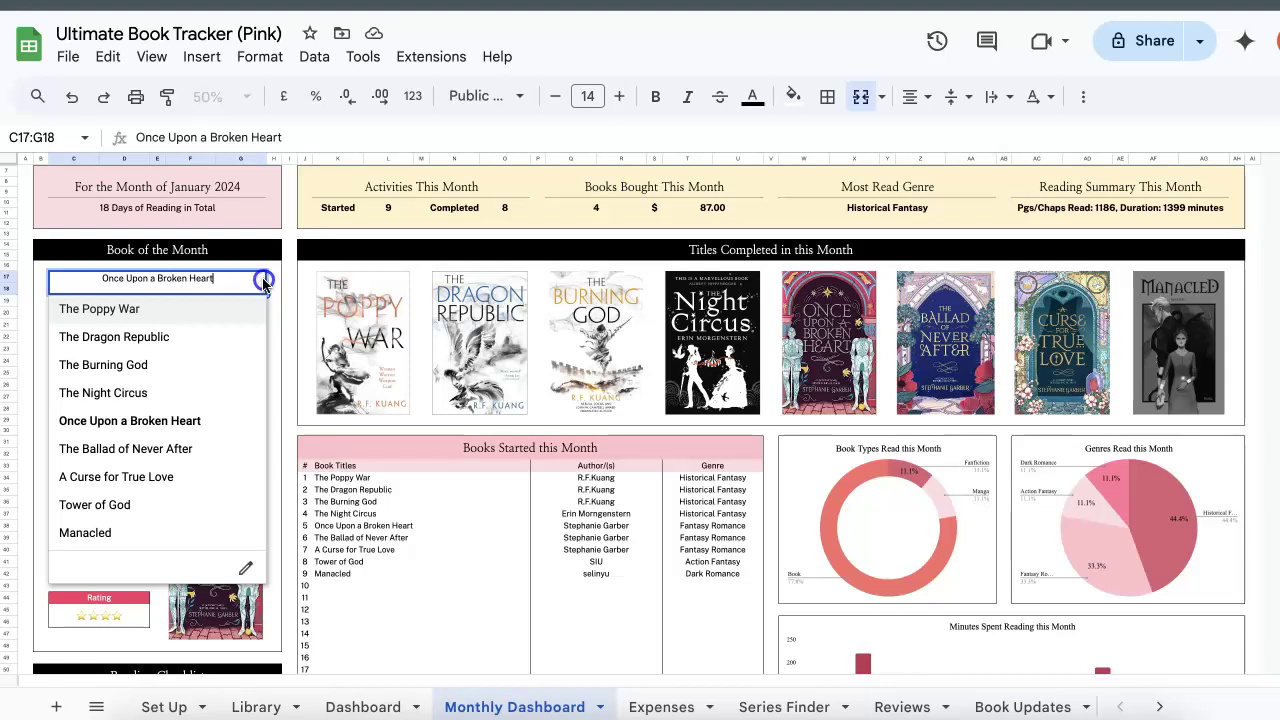
{"action": "left_click", "coordinate": [170, 311]}
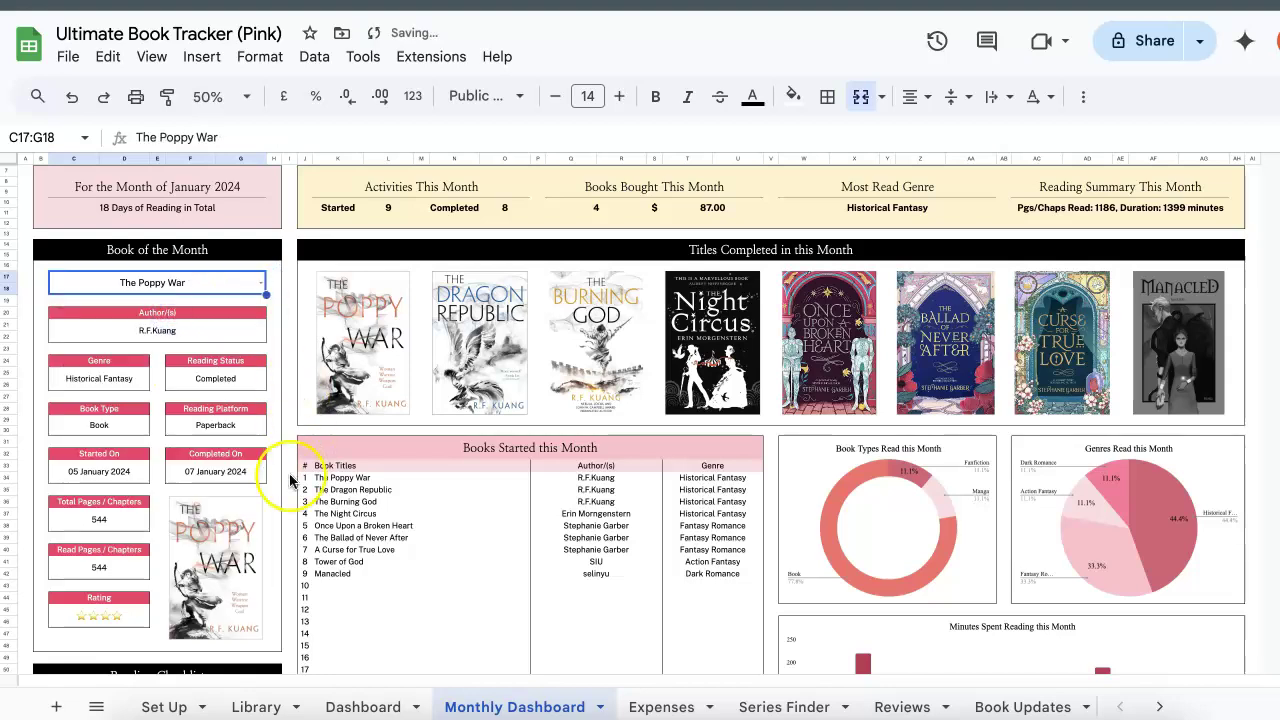
Step: Open the Dashboard sheet and inspect the reading totals and the To be Read List formula
{"action": "left_click", "coordinate": [363, 707]}
{"action": "scroll", "coordinate": [629, 337], "scroll_direction": "up", "scroll_amount": 10}
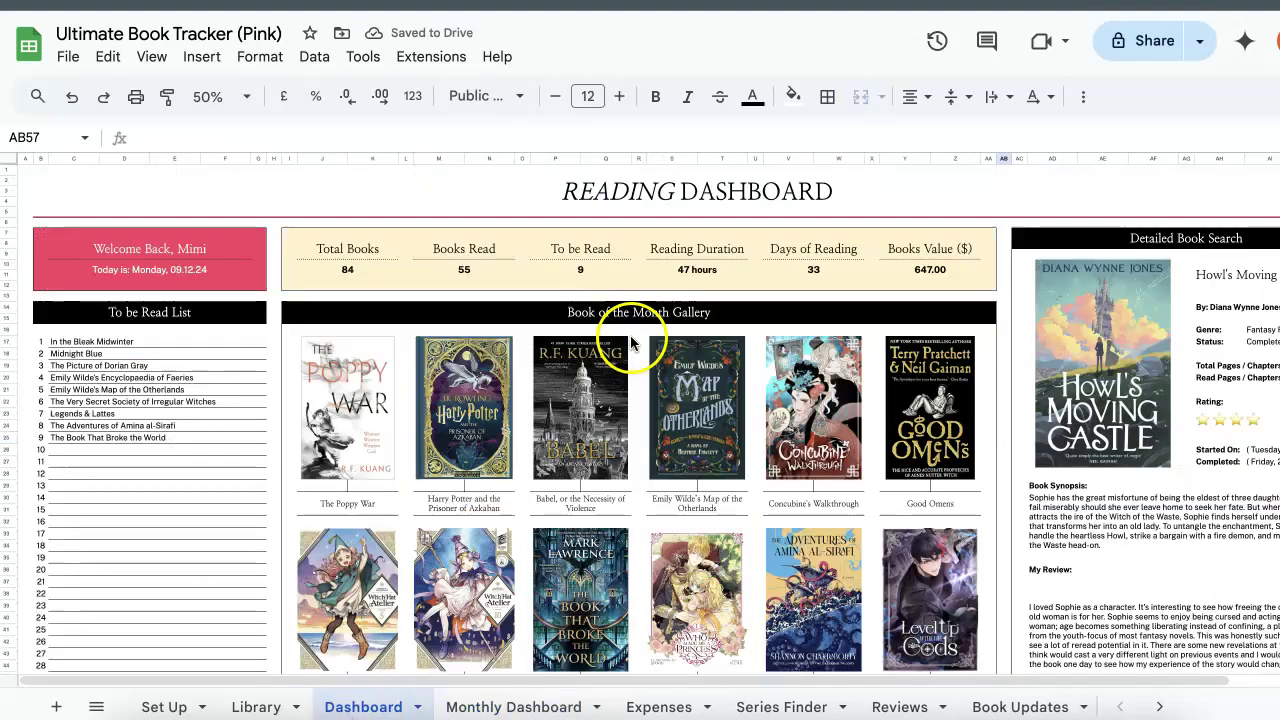
{"action": "scroll", "coordinate": [618, 548], "scroll_direction": "down", "scroll_amount": 1}
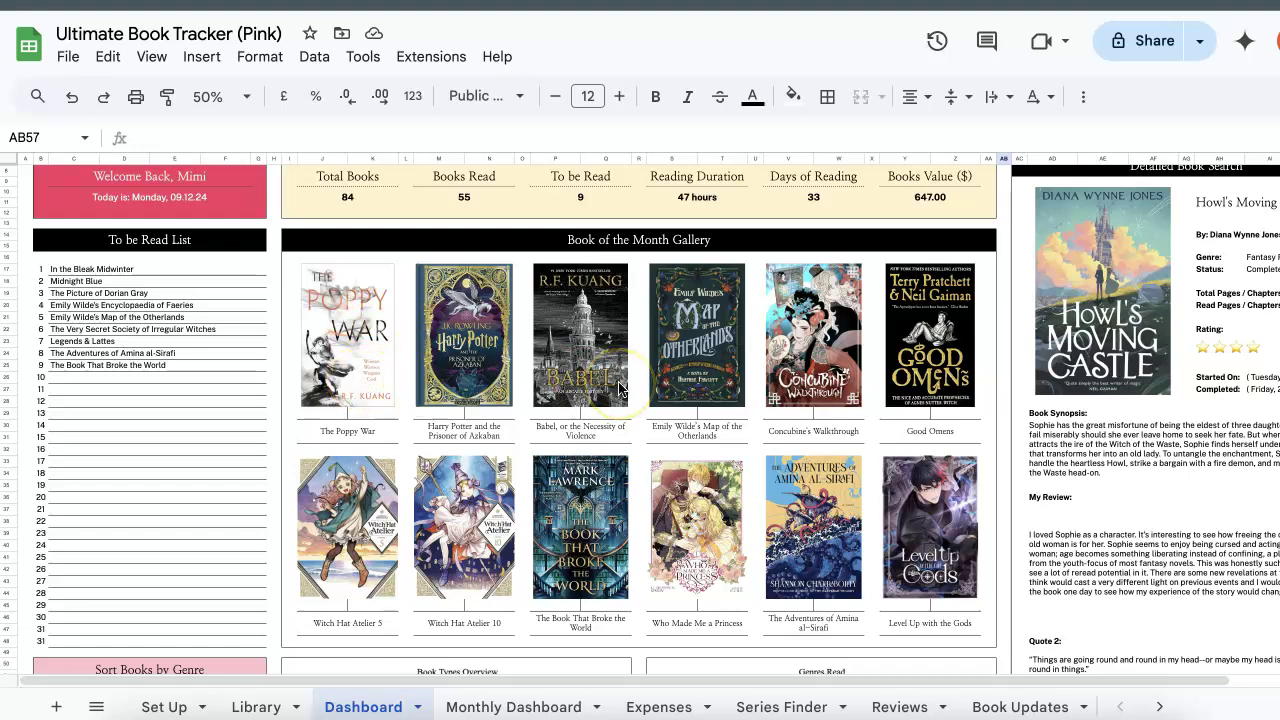
{"action": "scroll", "coordinate": [620, 388], "scroll_direction": "up", "scroll_amount": 1}
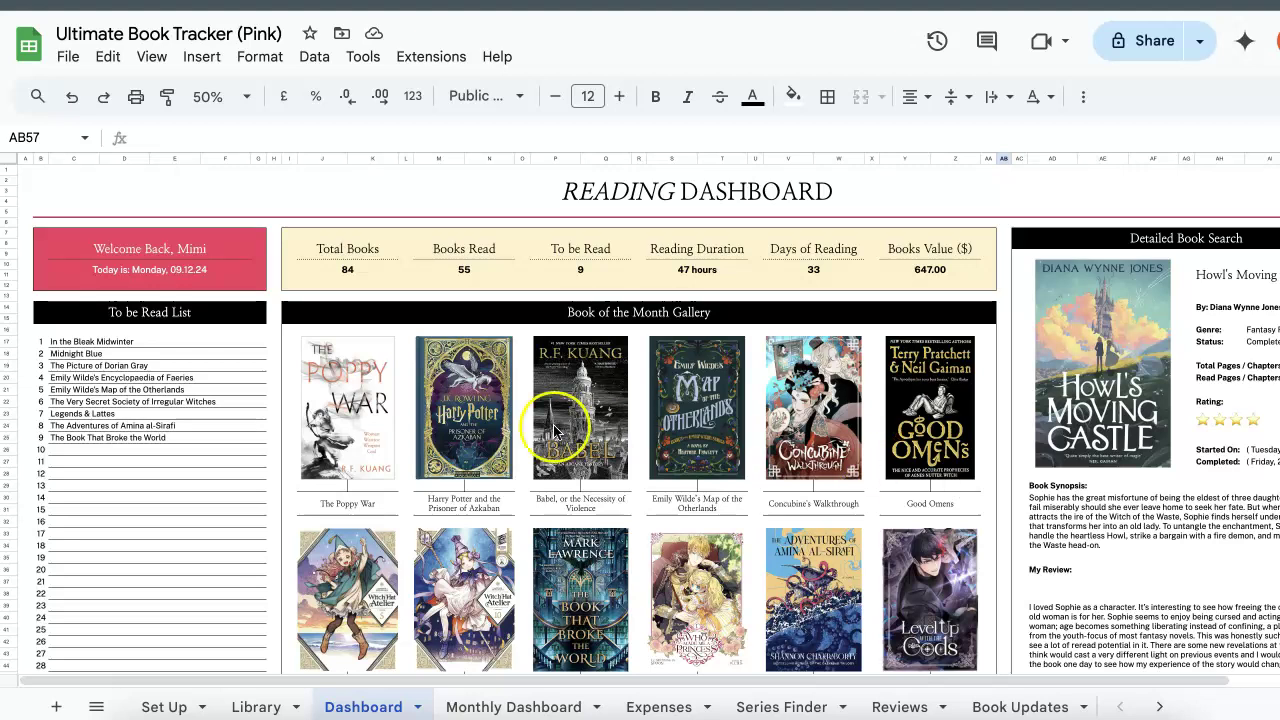
{"action": "left_click", "coordinate": [208, 347]}
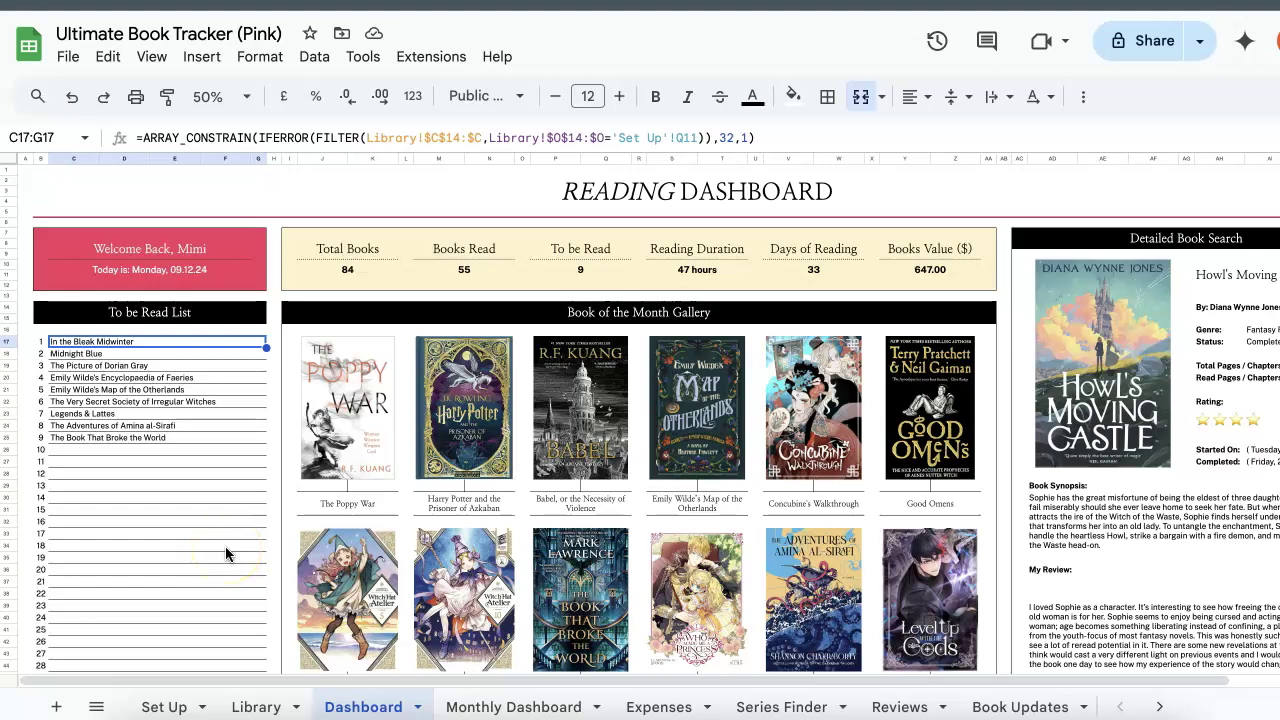
{"action": "left_click", "coordinate": [688, 510]}
{"action": "scroll", "coordinate": [750, 470], "scroll_direction": "right", "scroll_amount": 2}
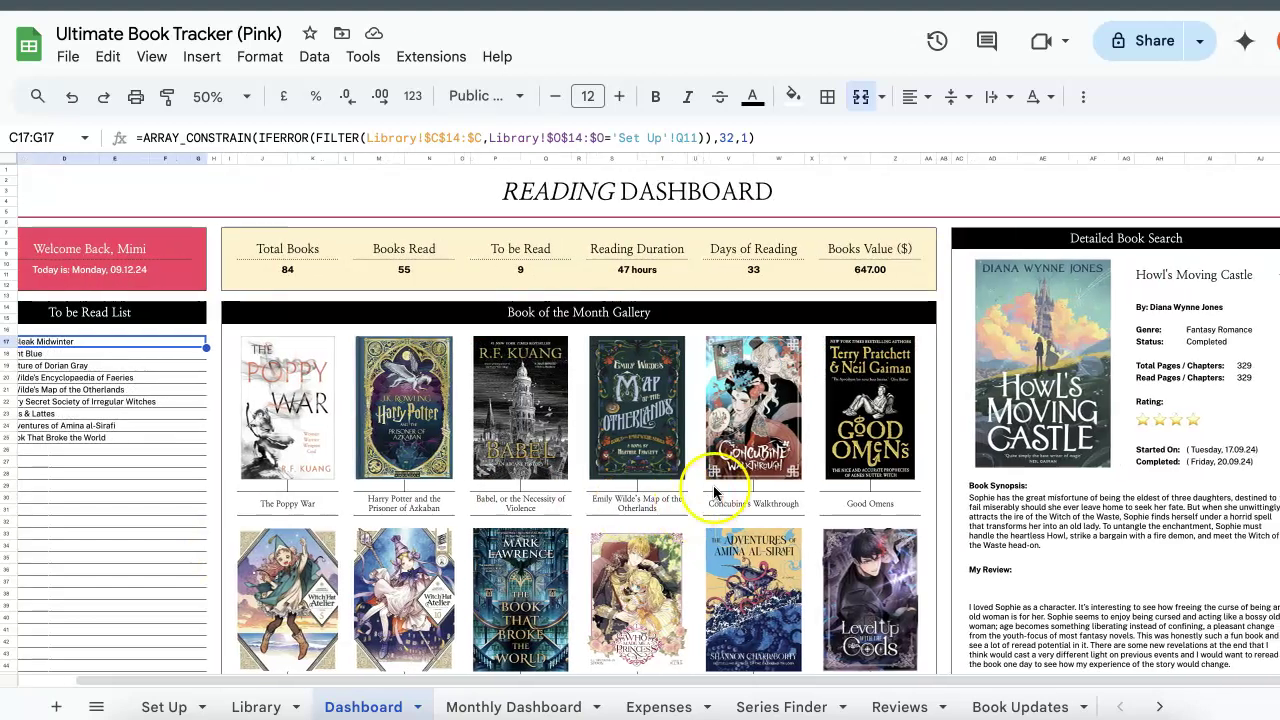
Step: Show The Poppy War in the Detailed Book Search dropdown
{"action": "left_click", "coordinate": [1276, 276]}
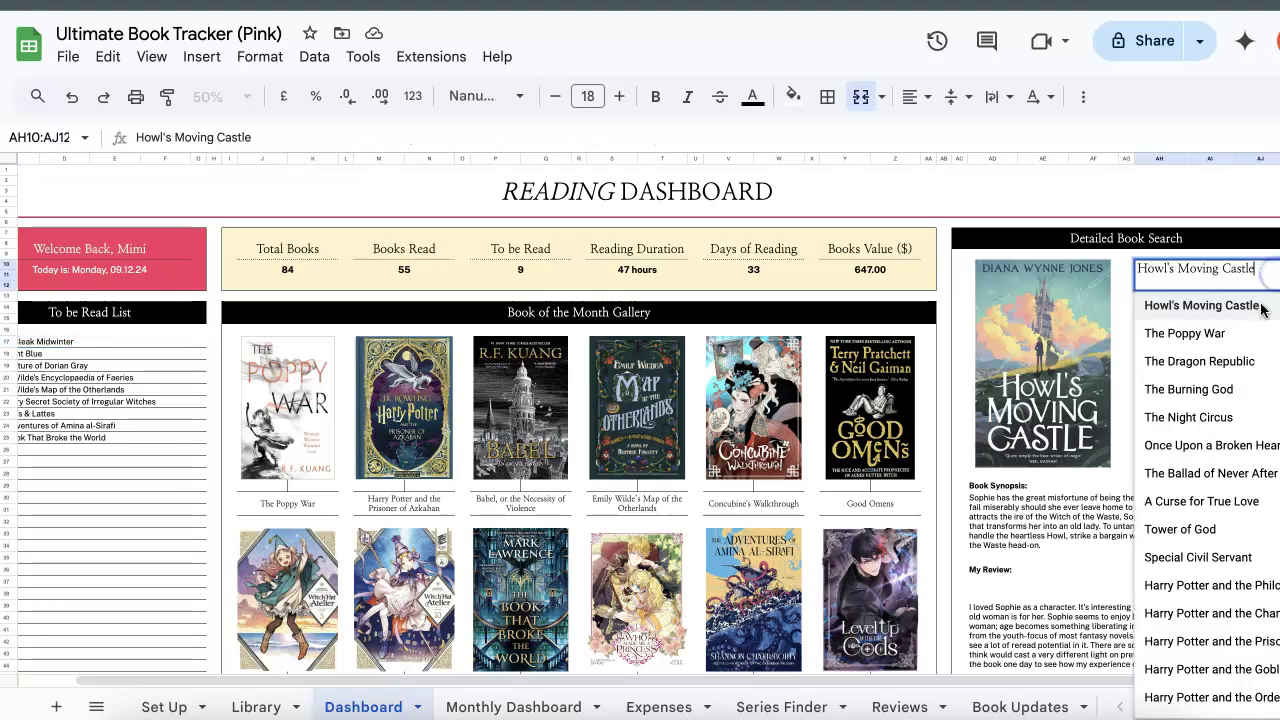
{"action": "left_click", "coordinate": [1210, 334]}
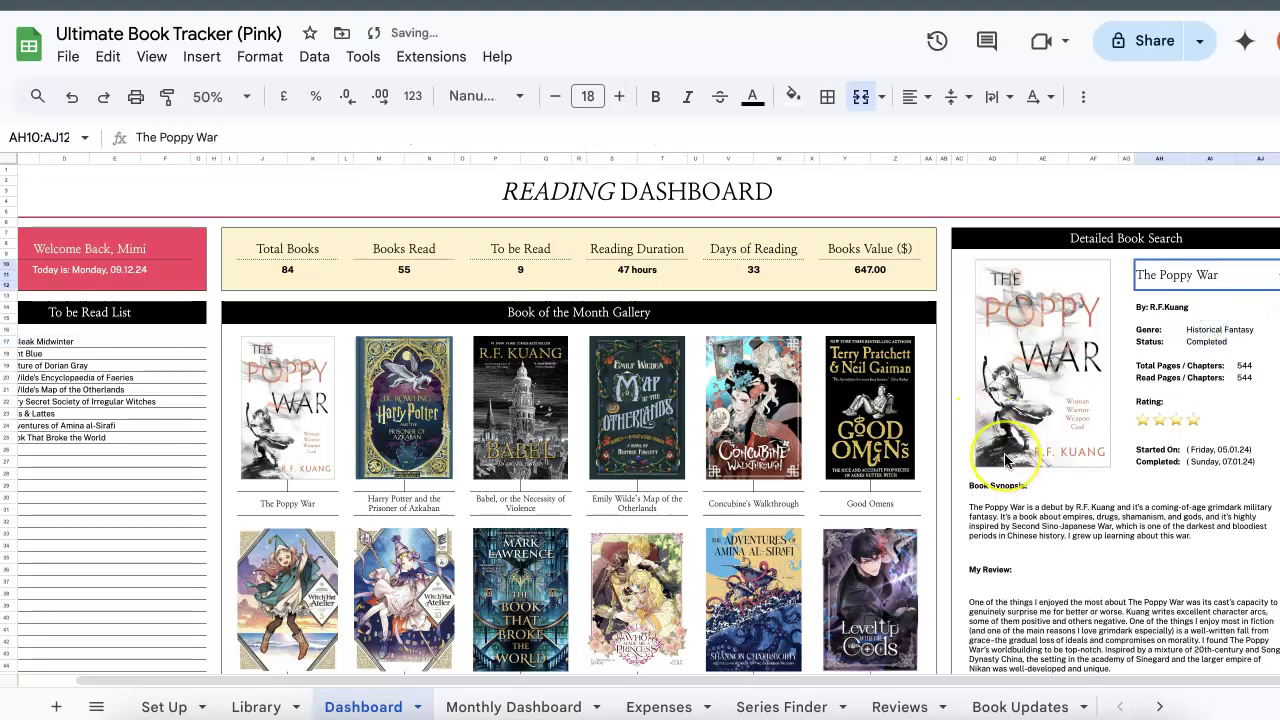
{"action": "scroll", "coordinate": [1004, 453], "scroll_direction": "down", "scroll_amount": 3}
{"action": "scroll", "coordinate": [1006, 460], "scroll_direction": "down", "scroll_amount": 5}
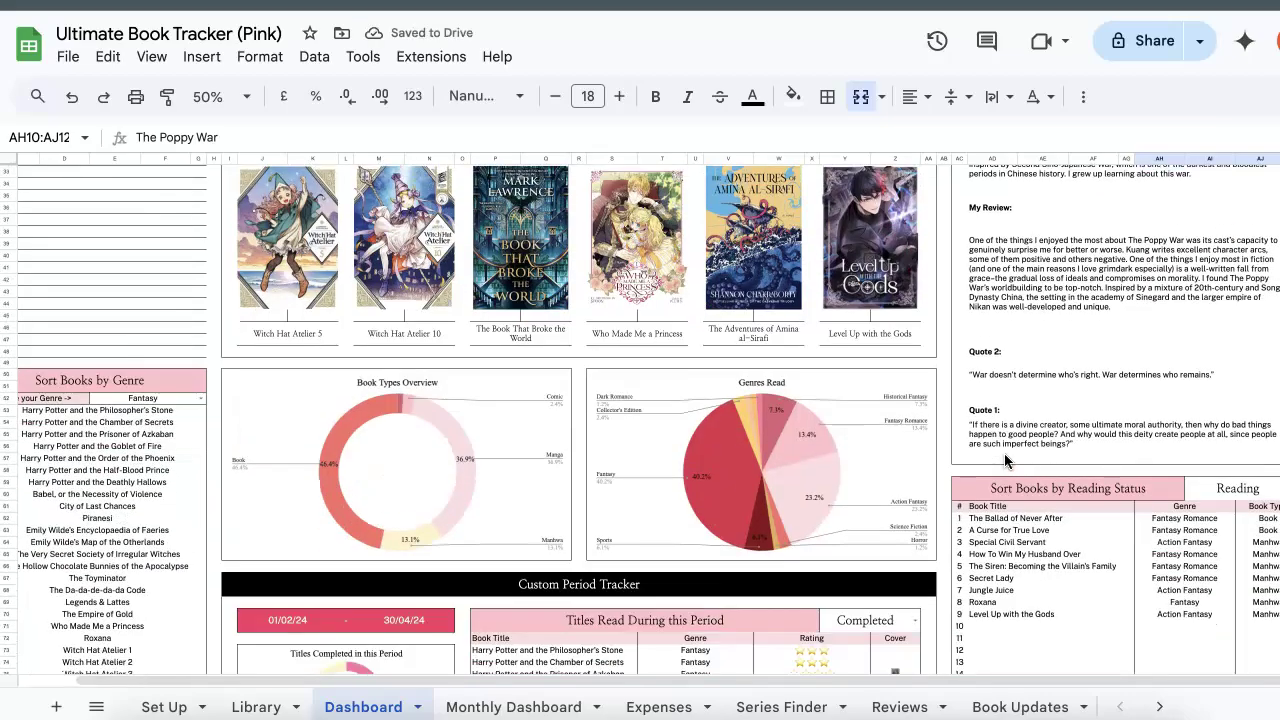
{"action": "scroll", "coordinate": [1006, 460], "scroll_direction": "up", "scroll_amount": 8}
{"action": "scroll", "coordinate": [1006, 460], "scroll_direction": "down", "scroll_amount": 6}
{"action": "scroll", "coordinate": [1004, 453], "scroll_direction": "down", "scroll_amount": 5}
{"action": "scroll", "coordinate": [1004, 453], "scroll_direction": "left", "scroll_amount": 1}
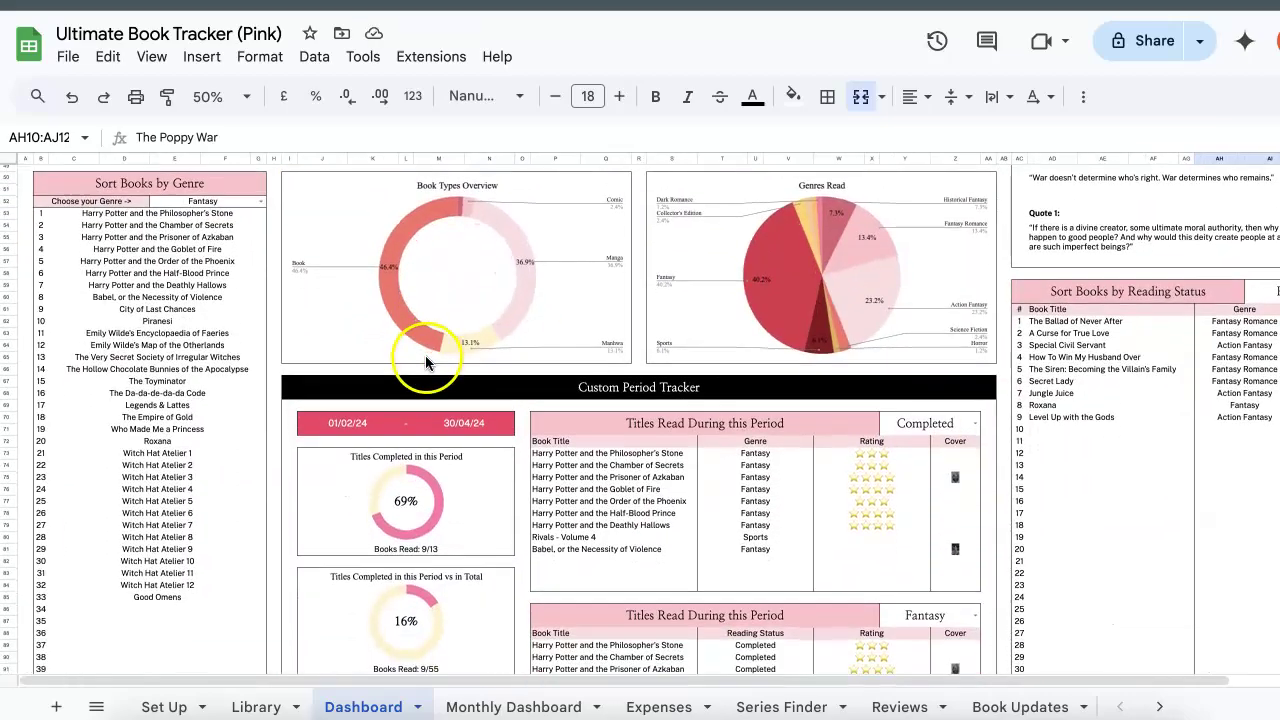
Step: Set Sort Books by Reading Status to To be Read to list those nine titles
{"action": "left_click", "coordinate": [215, 186]}
{"action": "scroll", "coordinate": [782, 257], "scroll_direction": "right", "scroll_amount": 1}
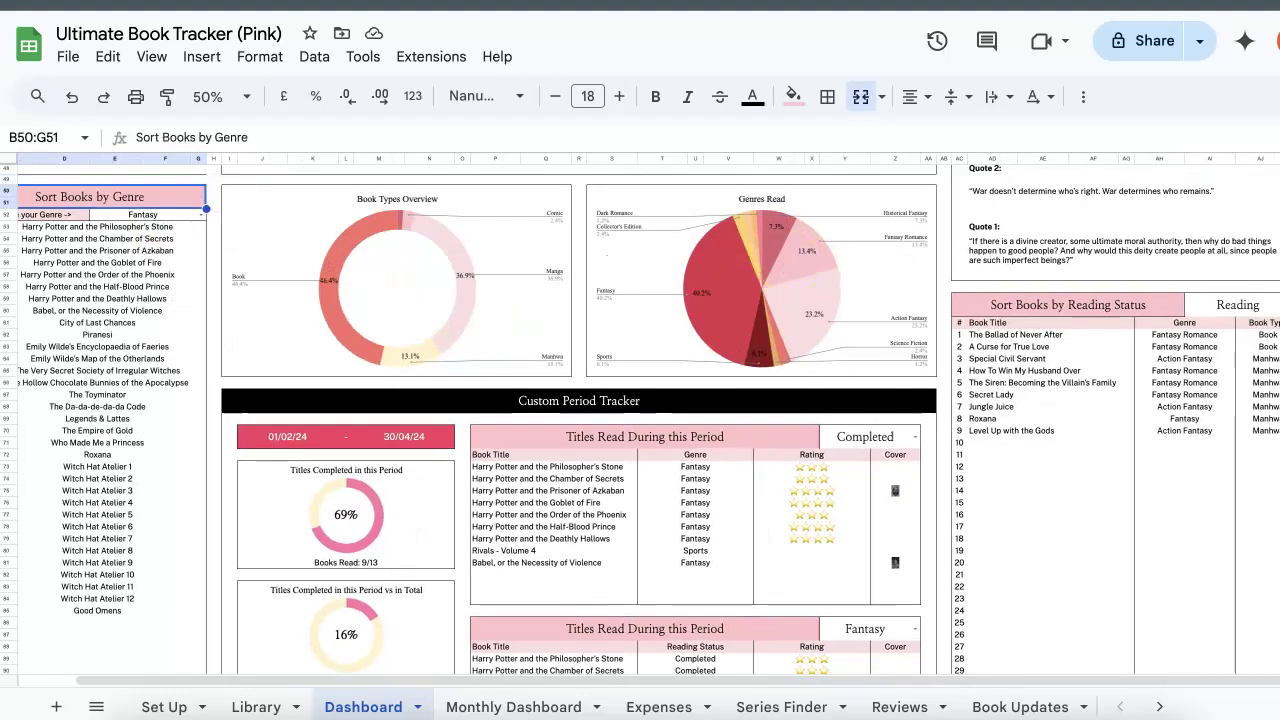
{"action": "left_click", "coordinate": [1237, 304]}
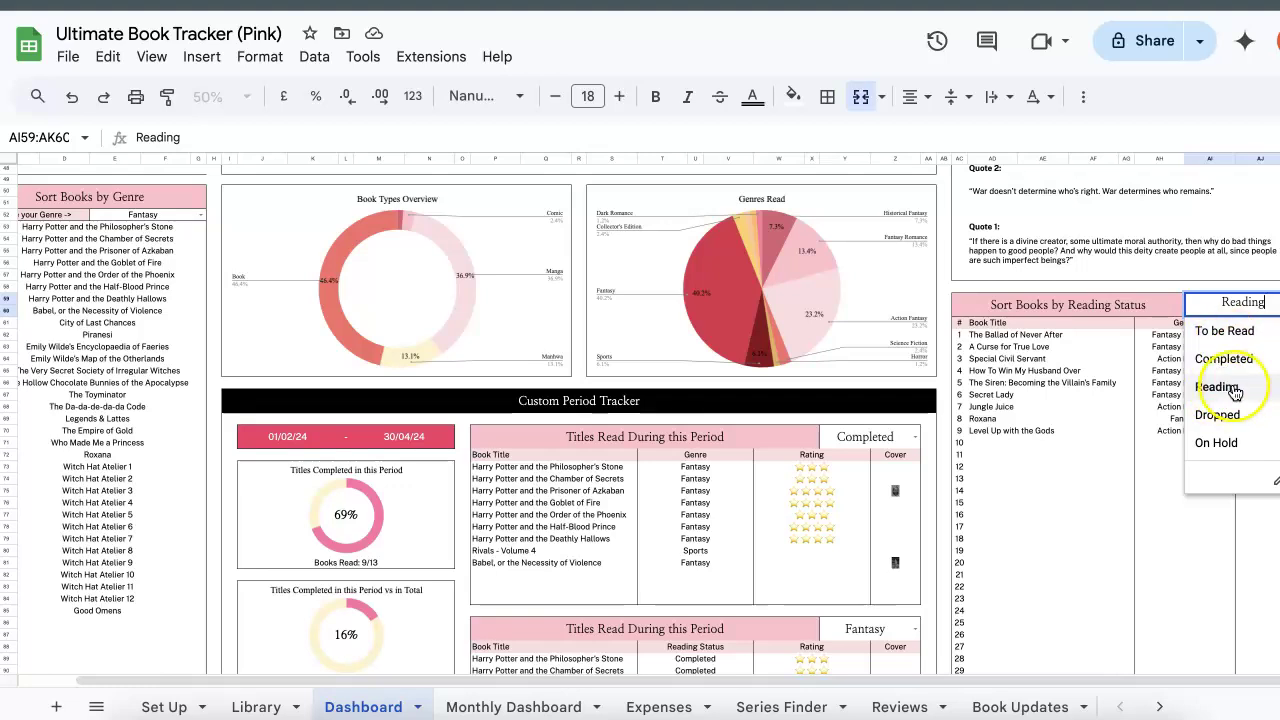
{"action": "left_click", "coordinate": [1226, 332]}
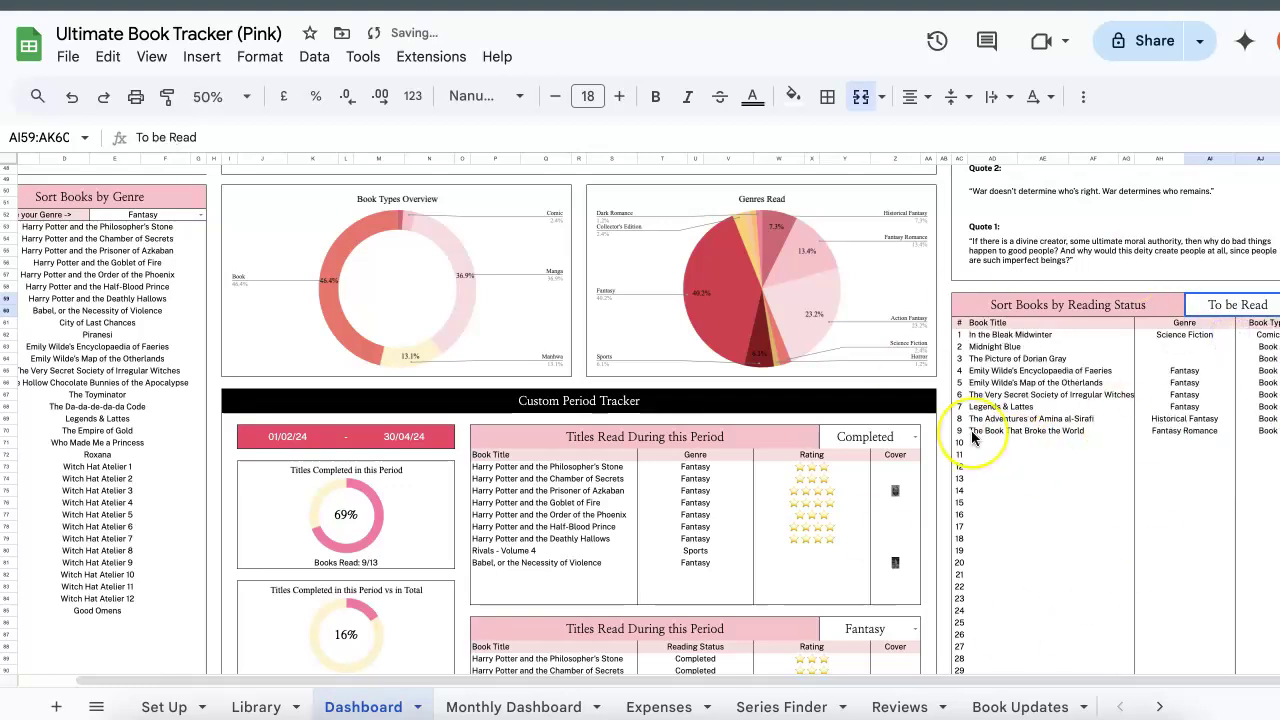
{"action": "scroll", "coordinate": [972, 437], "scroll_direction": "down", "scroll_amount": 5}
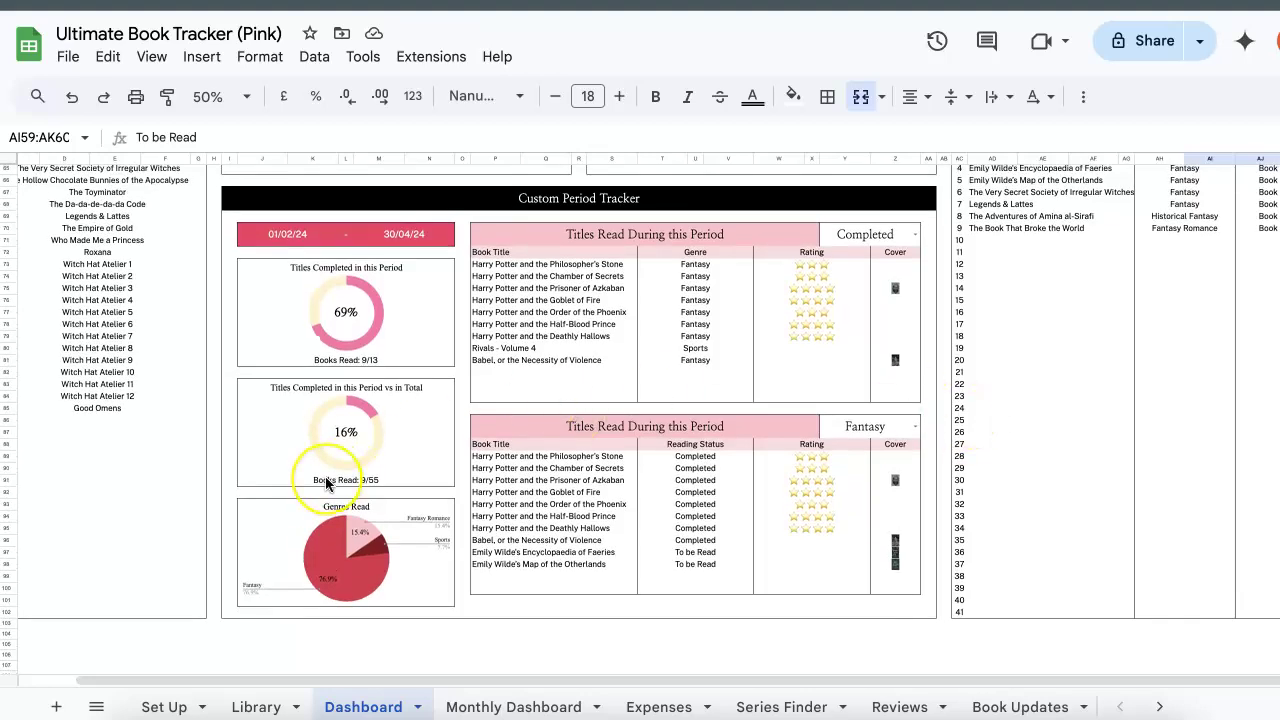
Step: Change the Custom Period Tracker start date to 01/01/24, then select its Completed and Fantasy filter cells
{"action": "double_click", "coordinate": [273, 239]}
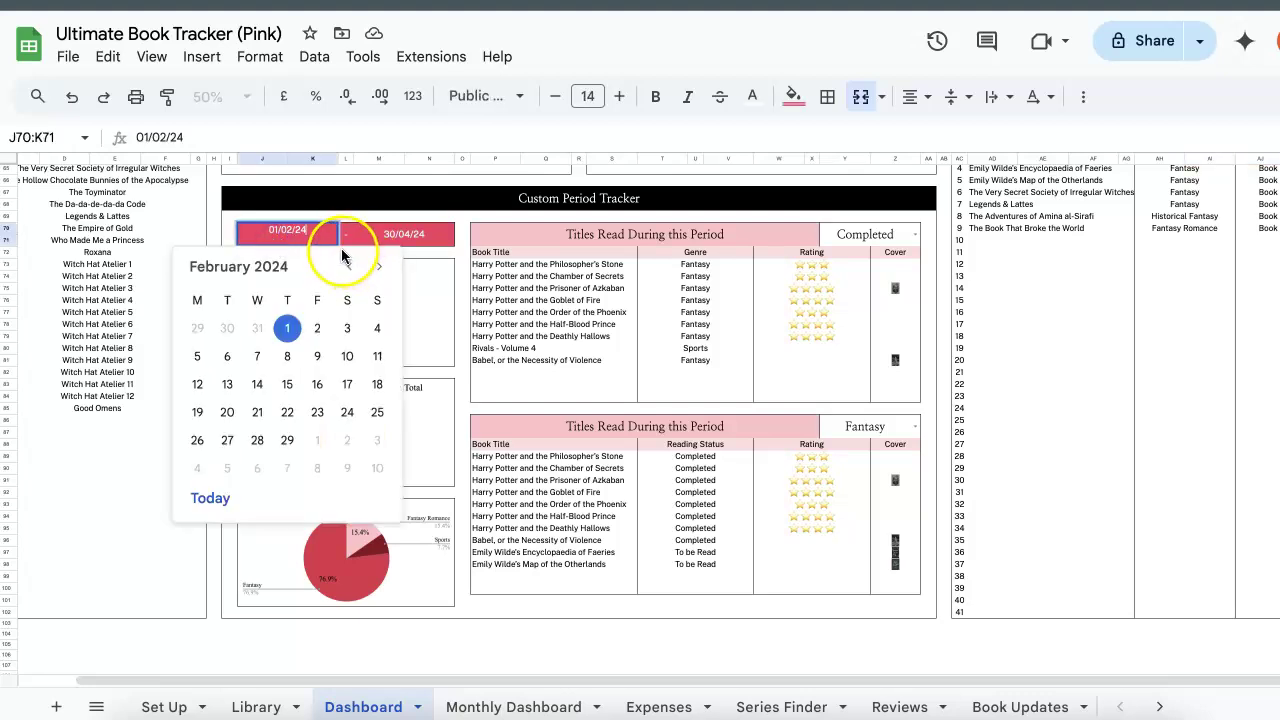
{"action": "left_click", "coordinate": [349, 266]}
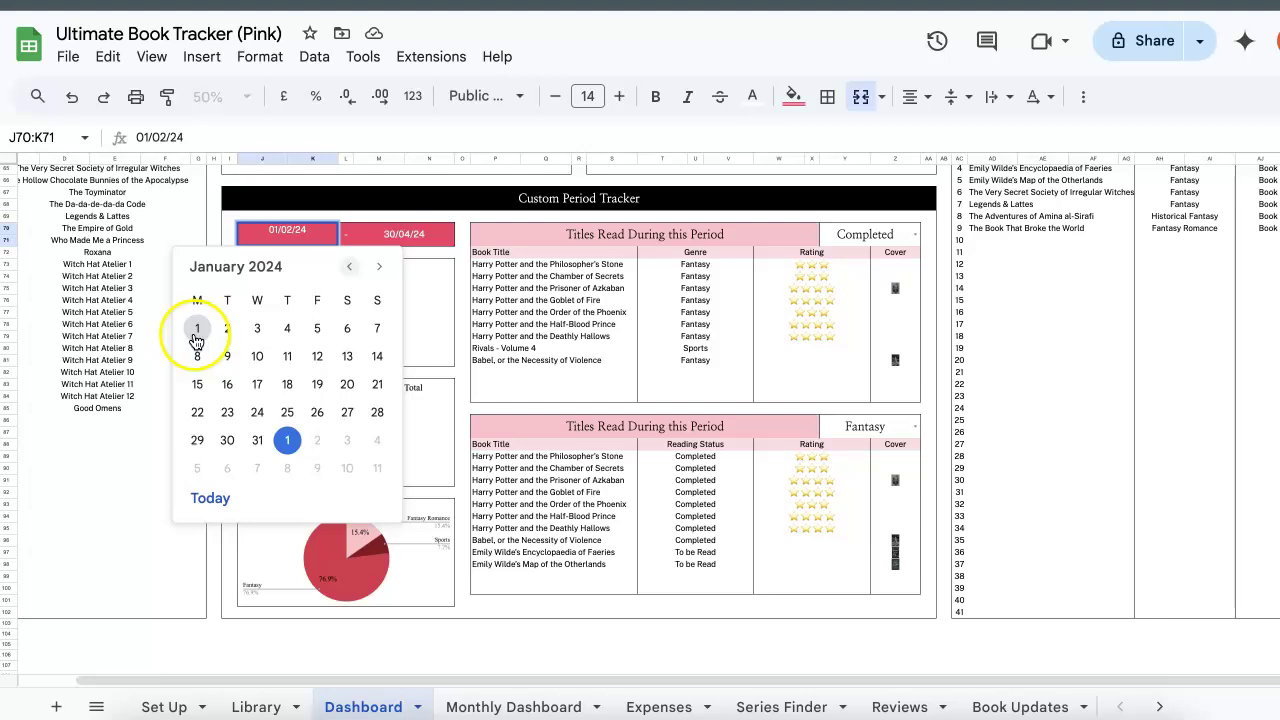
{"action": "left_click", "coordinate": [197, 330]}
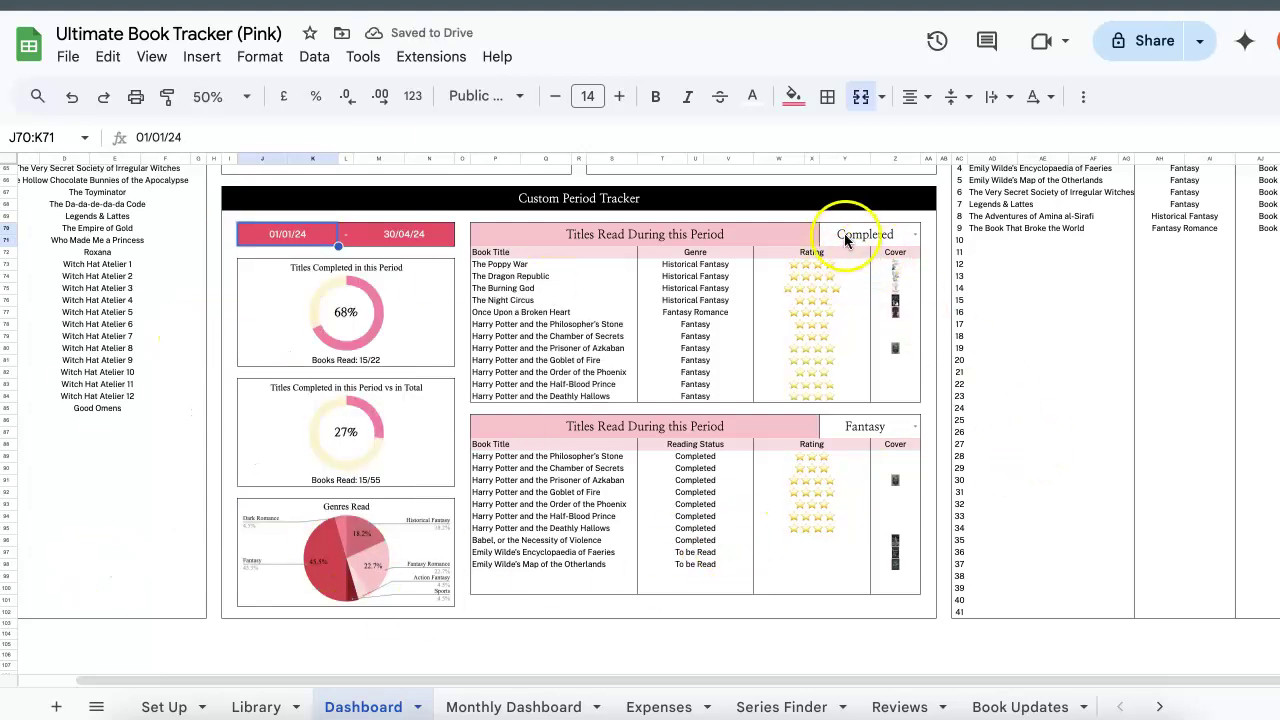
{"action": "left_click", "coordinate": [853, 234]}
{"action": "left_click", "coordinate": [868, 427]}
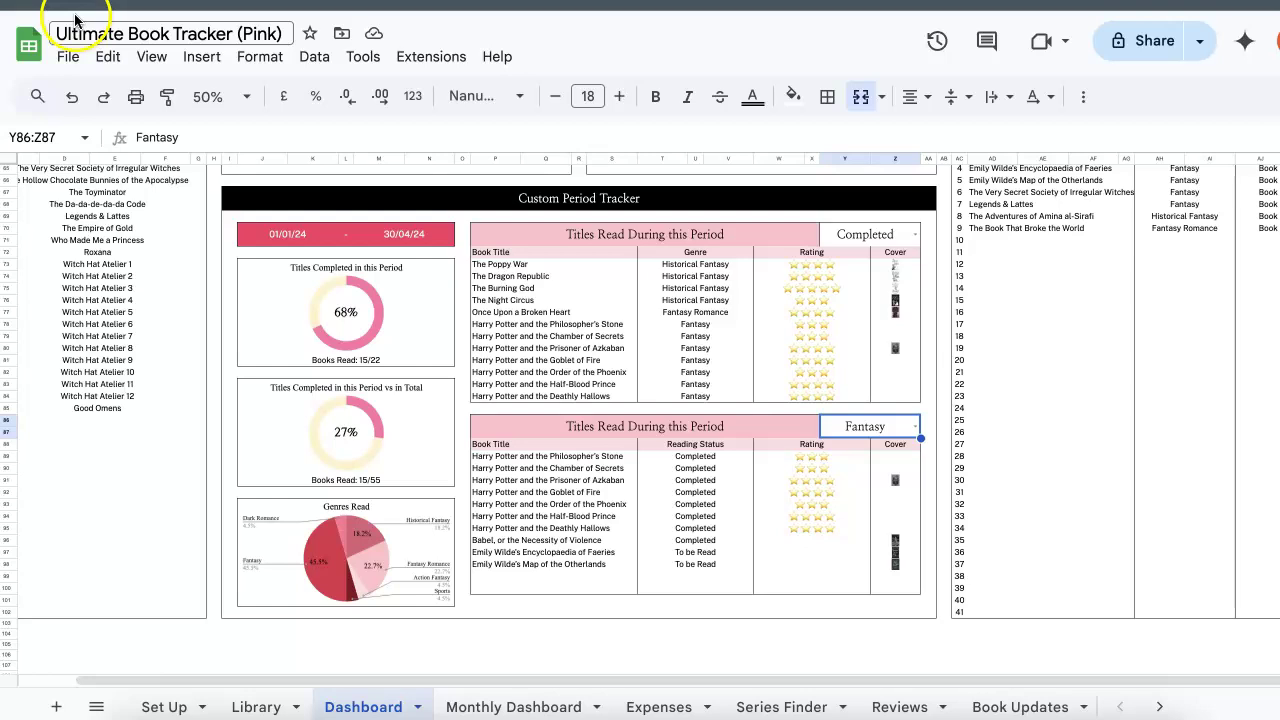
Step: Scroll back to the top-left of the blank tracker's empty Book Updates sheet
{"action": "scroll", "coordinate": [300, 404], "scroll_direction": "up", "scroll_amount": 15}
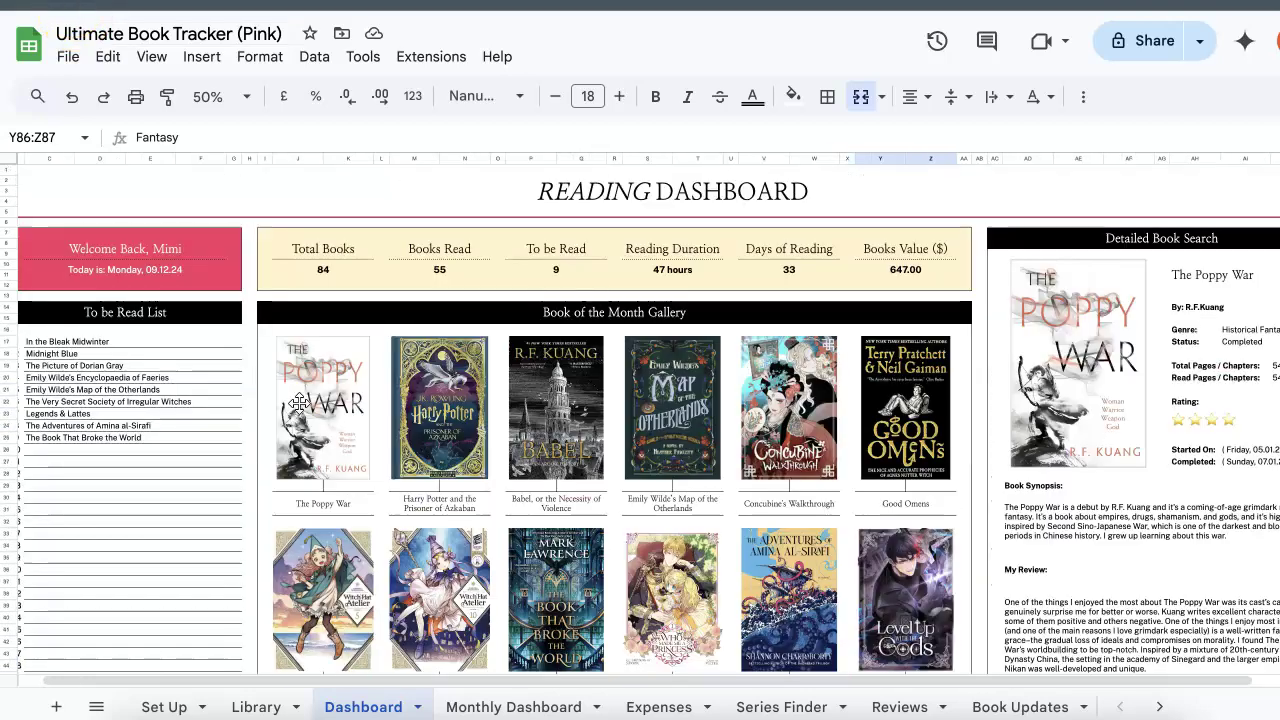
{"action": "scroll", "coordinate": [300, 404], "scroll_direction": "left", "scroll_amount": 2}
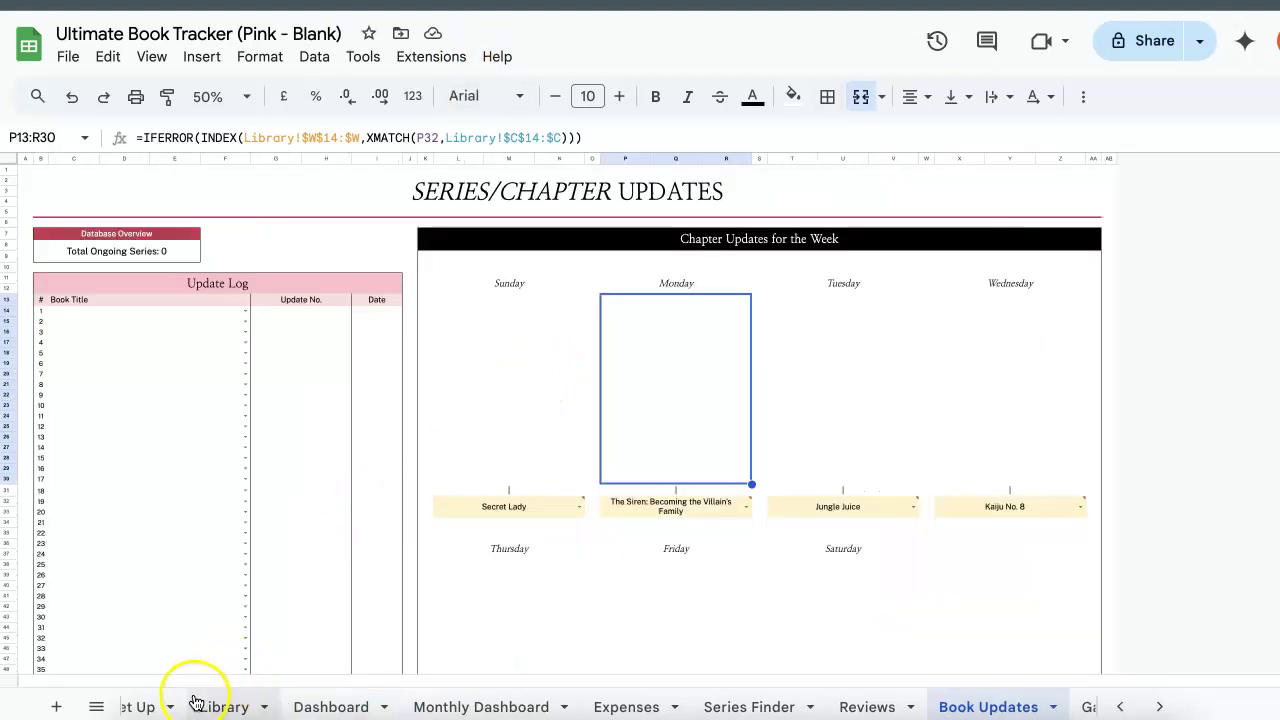
Step: Switch to the blank tracker's Set Up & Instructions sheet
{"action": "left_click", "coordinate": [178, 706]}
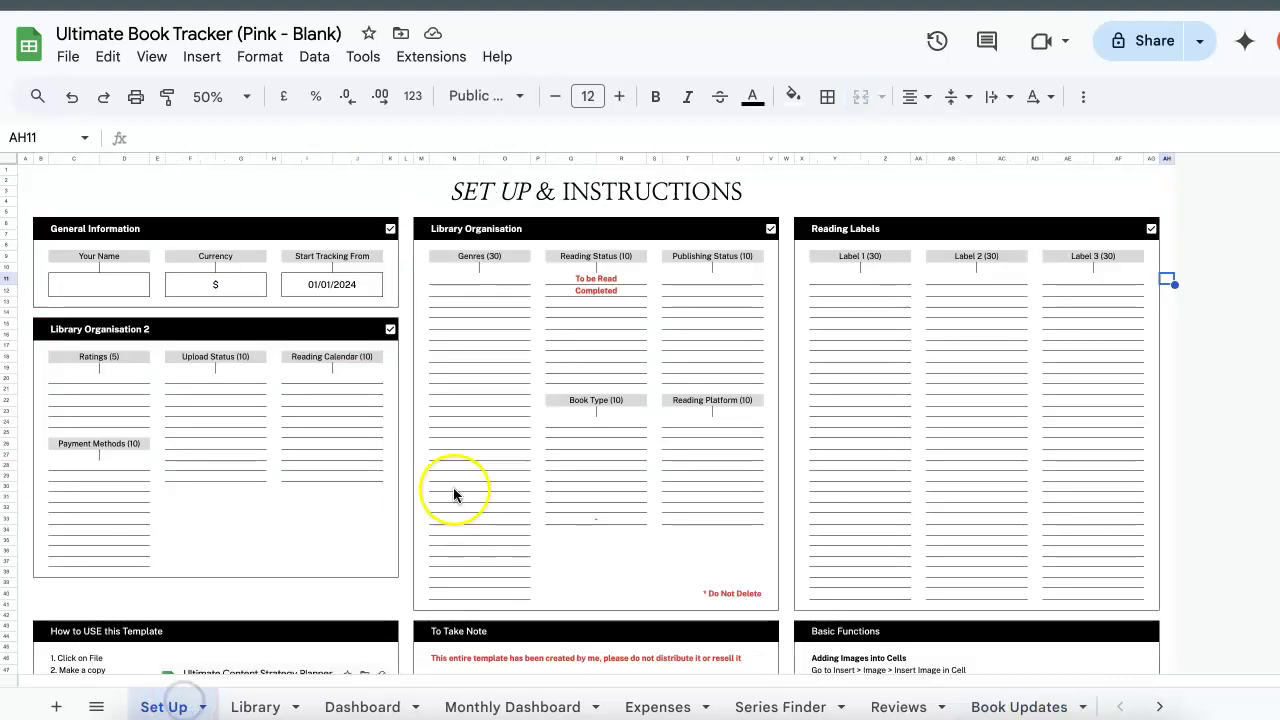